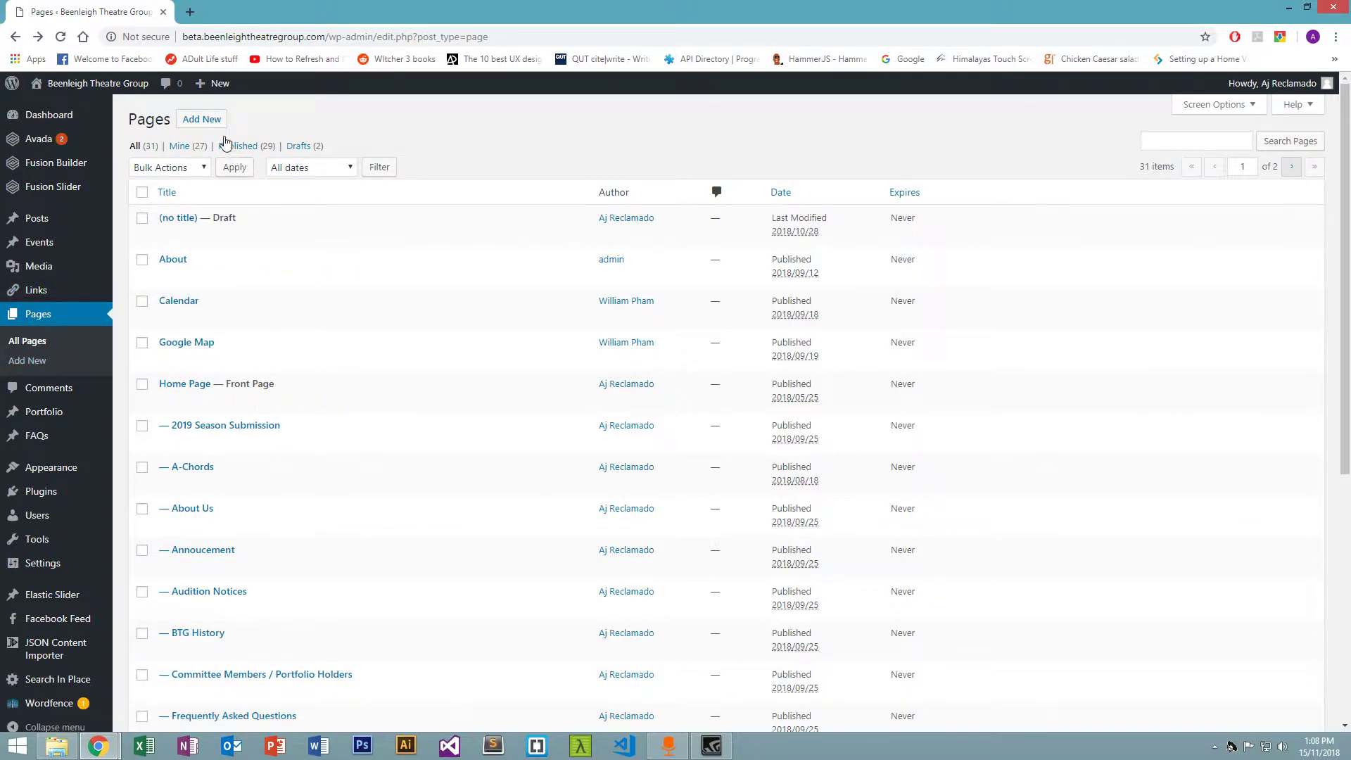
Create a new page titled "Test Page" and switch it to editing with Fusion Builder.
left_click(200, 125)
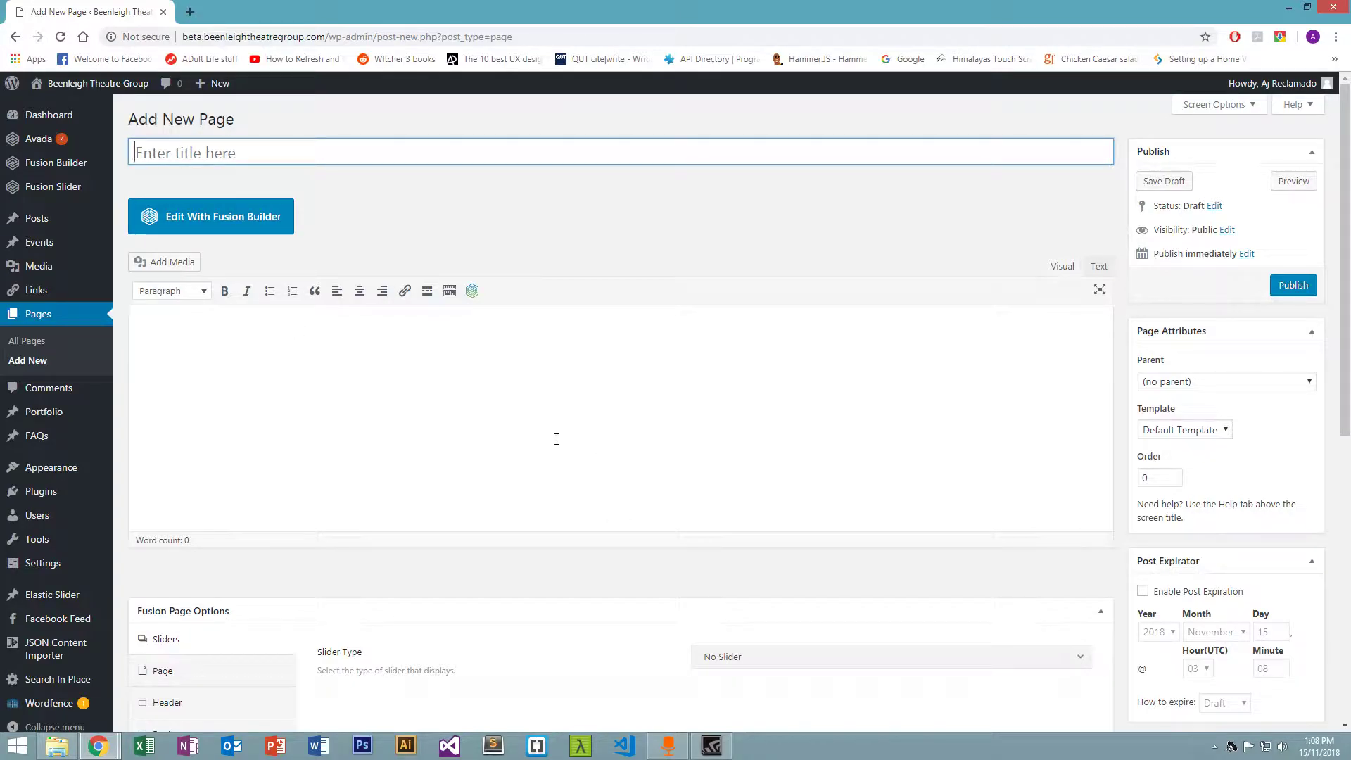
type("Test Page")
left_click(384, 487)
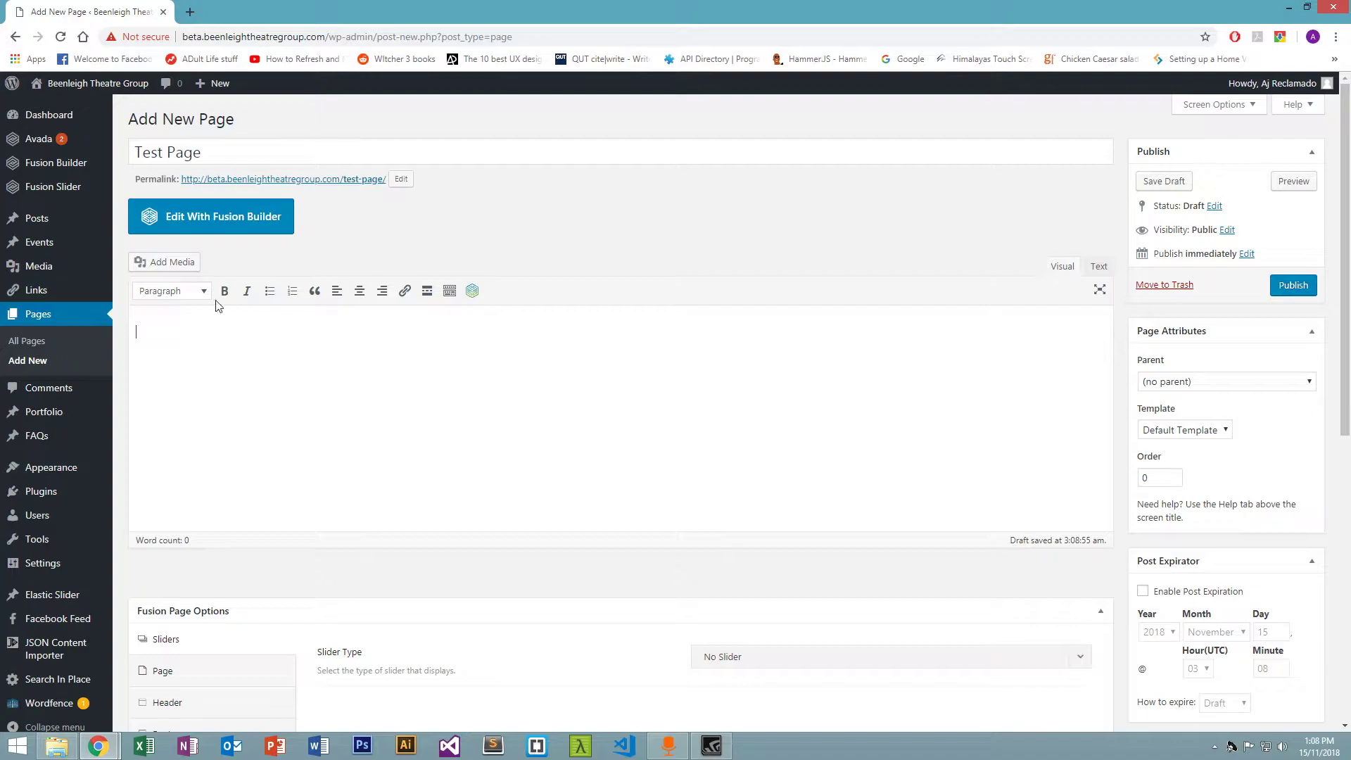
left_click(262, 234)
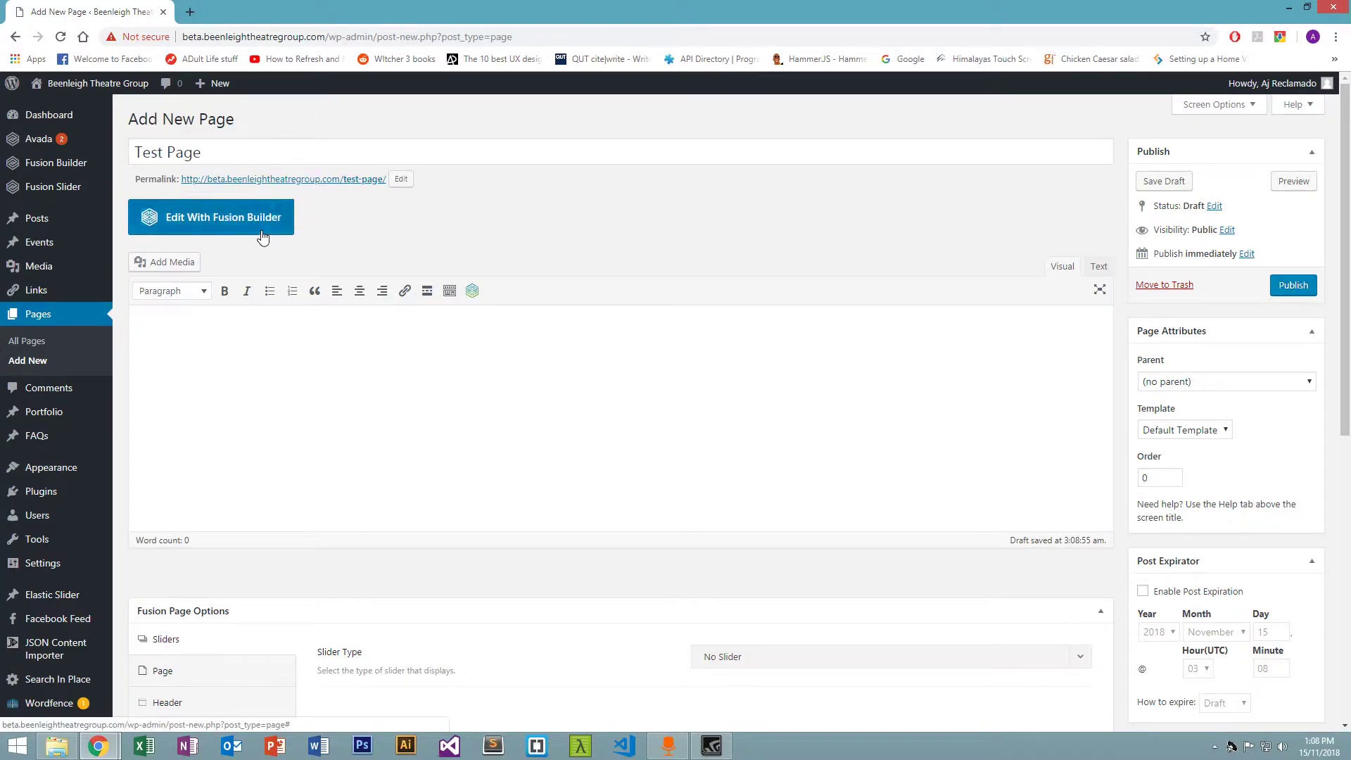
Insert a container with a single full-width 1/1 column into the empty page.
scroll(365, 345, "down", 1)
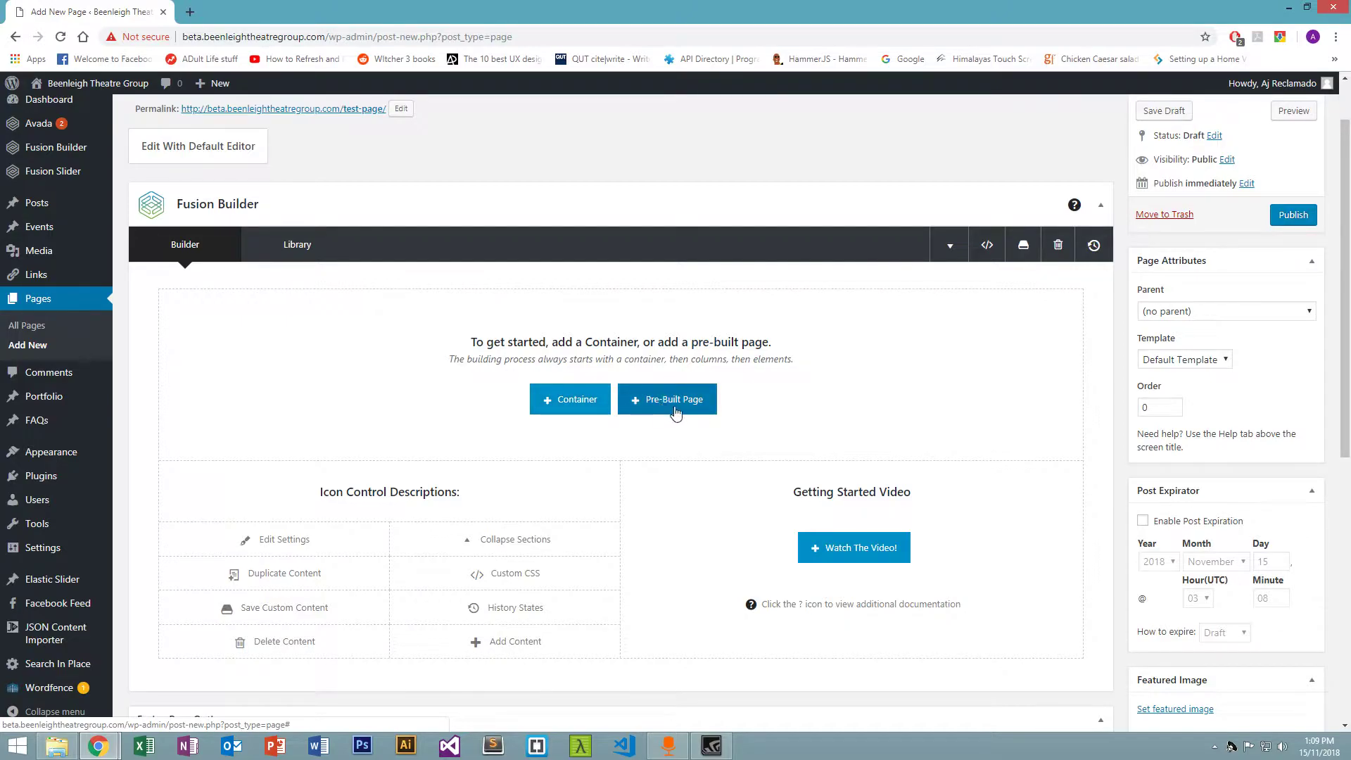
left_click(573, 412)
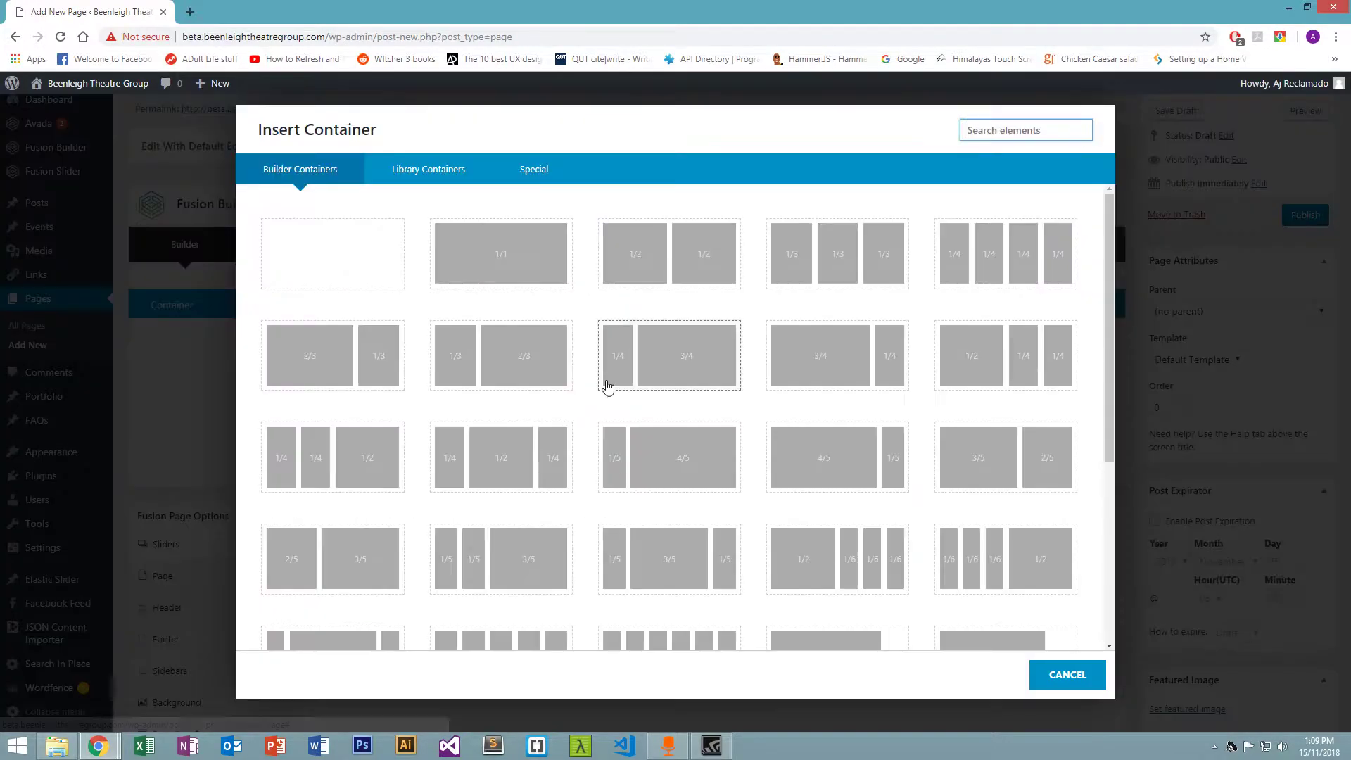
scroll(628, 342, "down", 2)
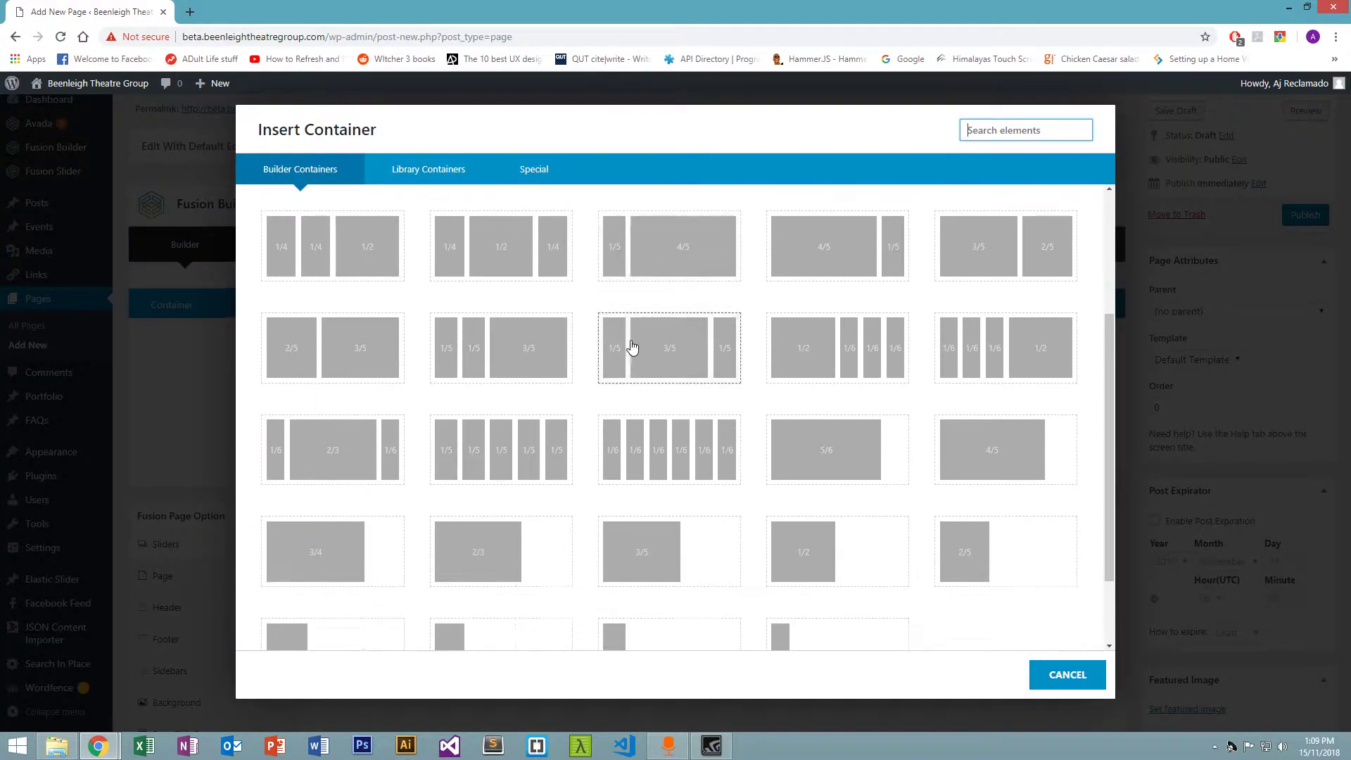
scroll(631, 345, "down", 2)
scroll(631, 341, "up", 3)
scroll(614, 345, "up", 1)
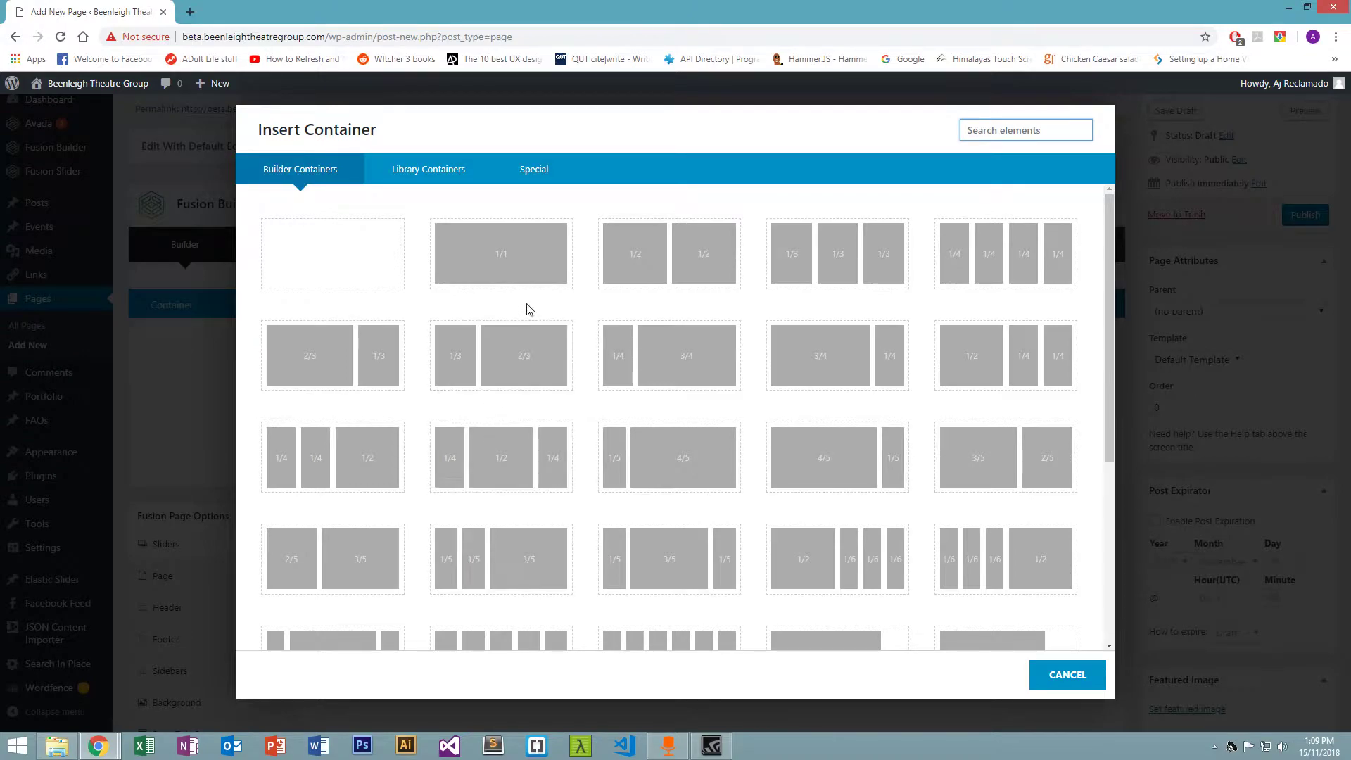
left_click(549, 263)
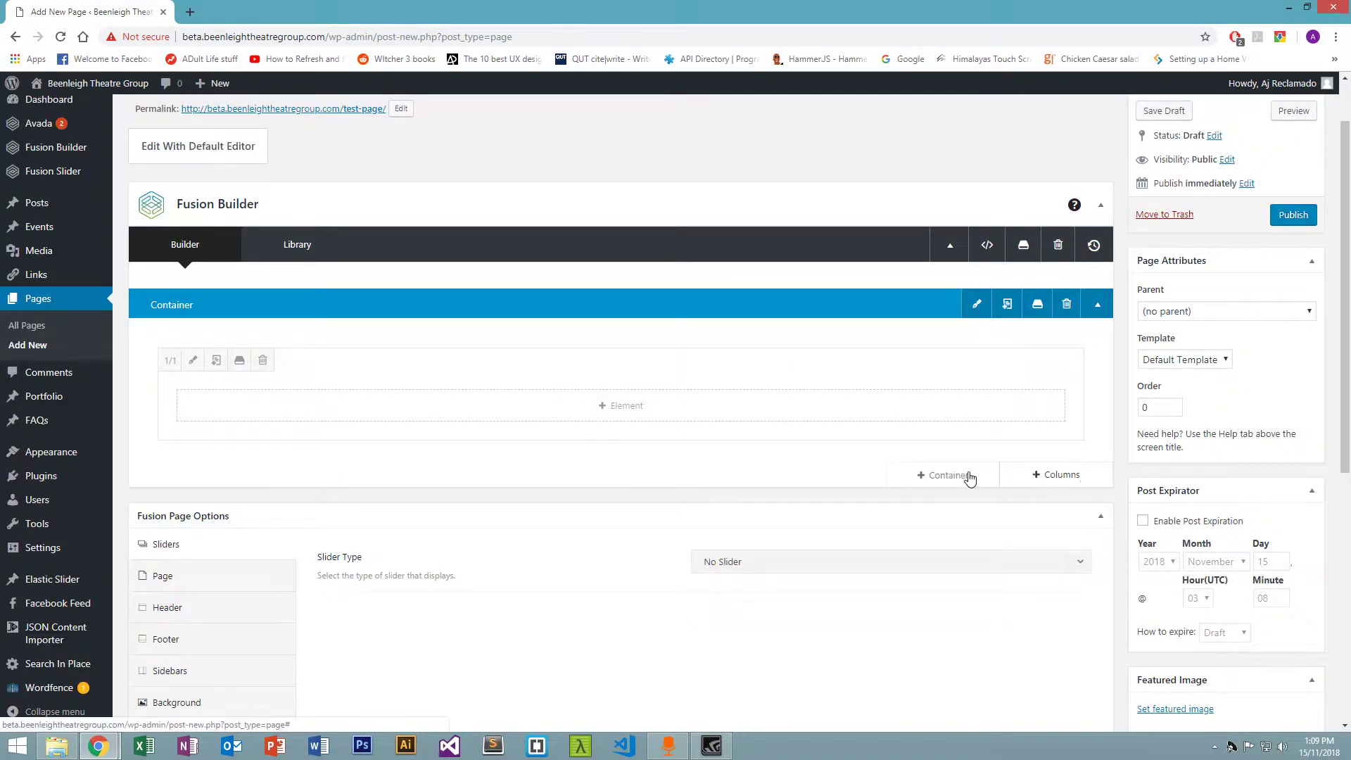
Insert a second container below the first with a 1/6, 2/3, 1/6 column layout.
left_click(946, 477)
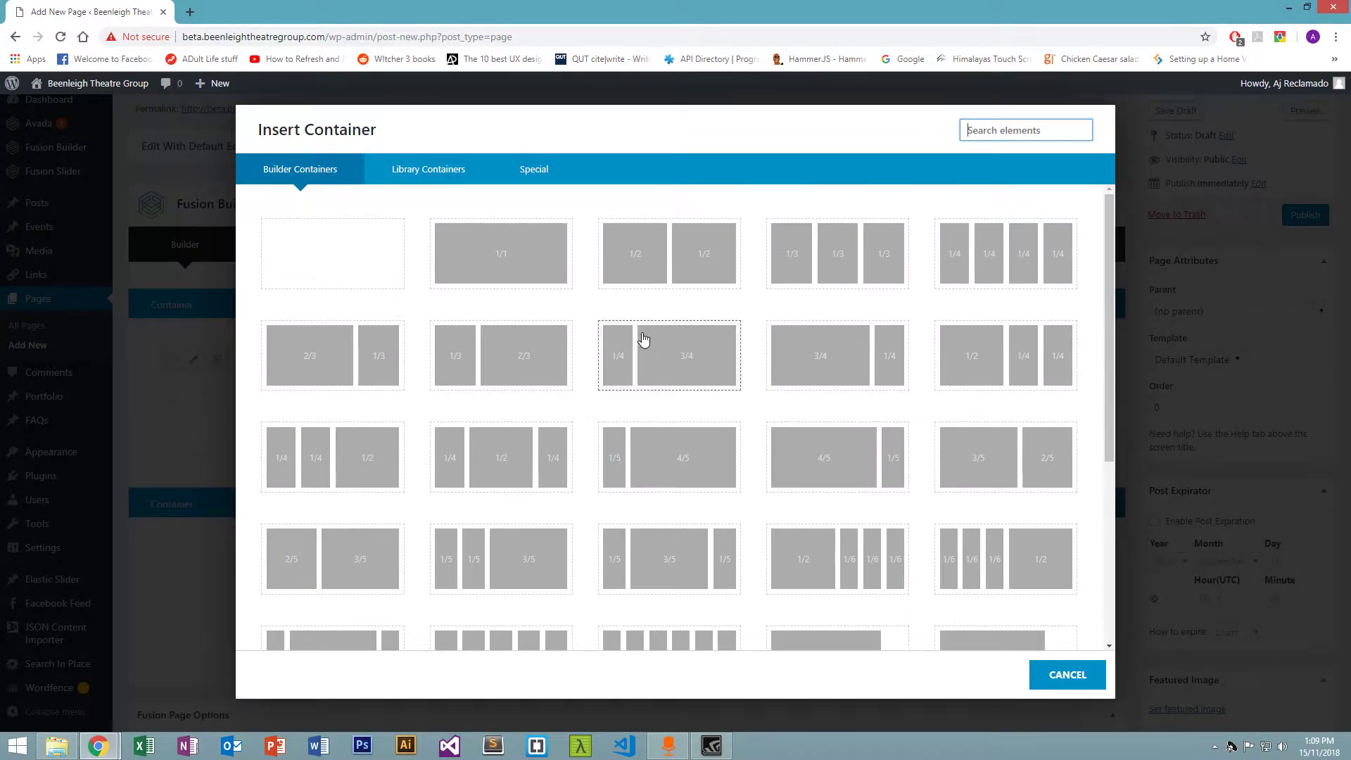
scroll(502, 463, "down", 1)
scroll(502, 465, "down", 1)
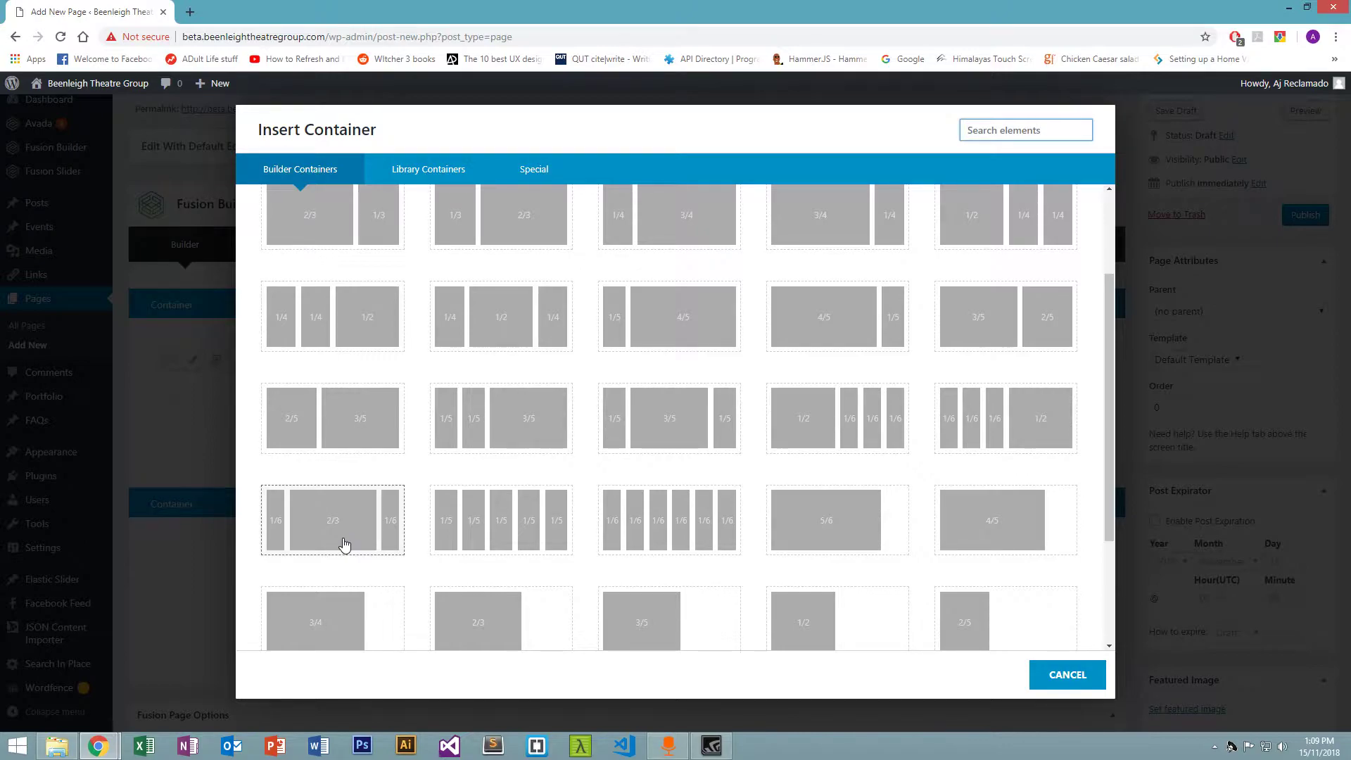
left_click(343, 543)
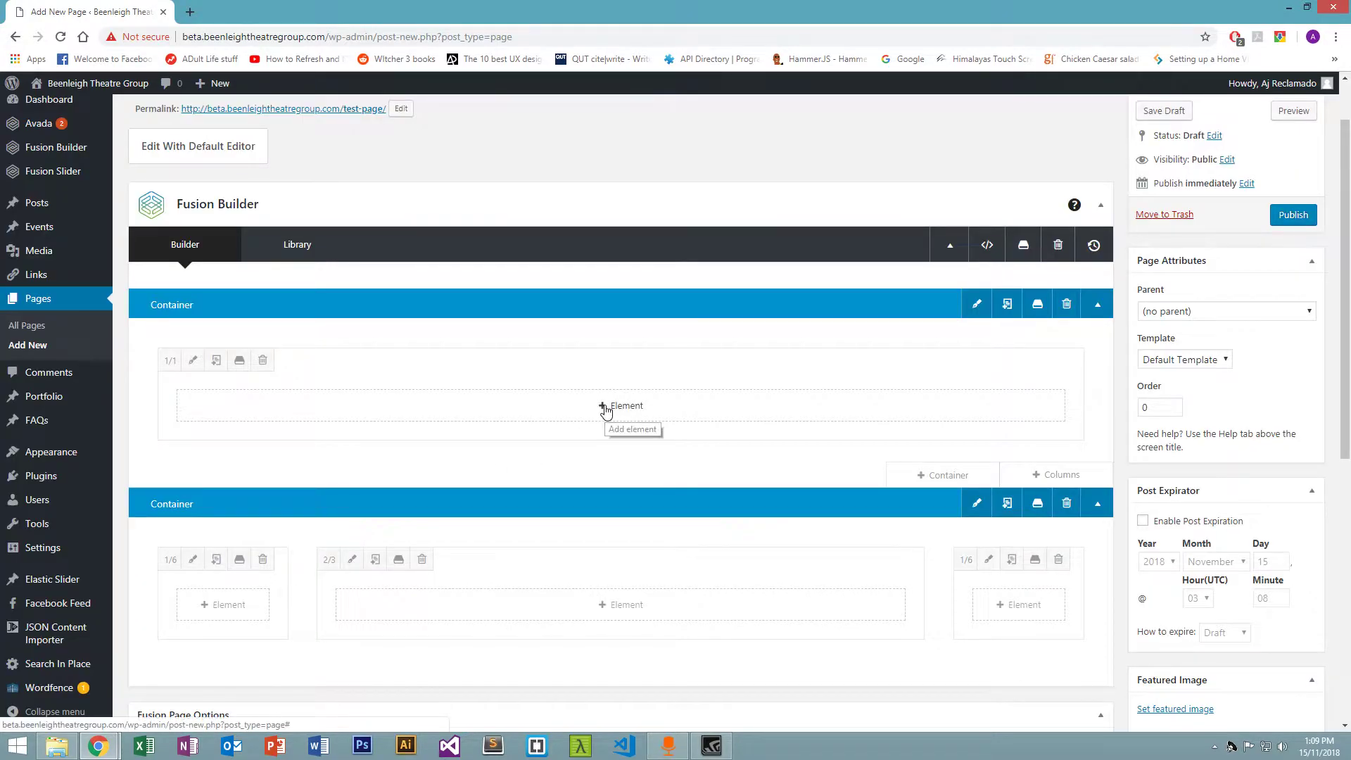
Set the first container's background image to the media library photo of dancers on the purple-lit stage.
scroll(602, 408, "down", 2)
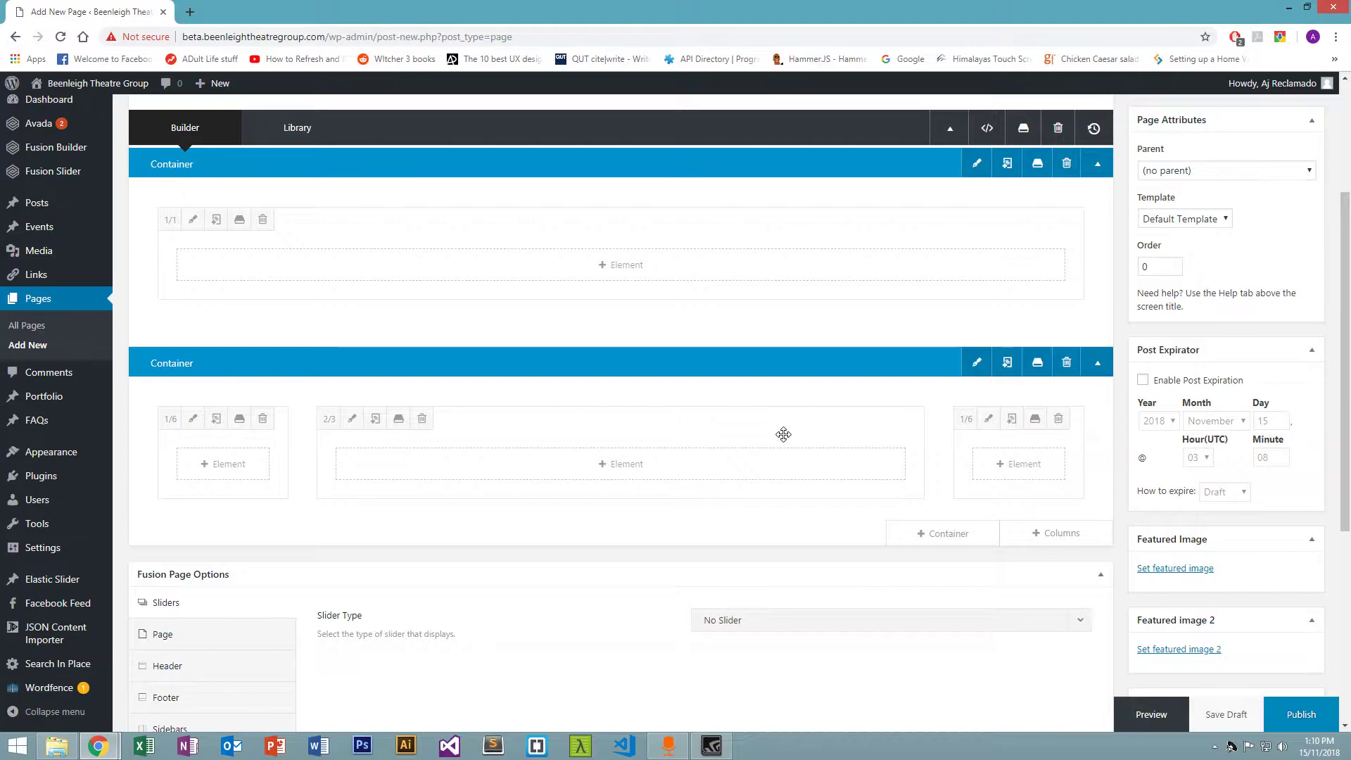
scroll(783, 433, "up", 2)
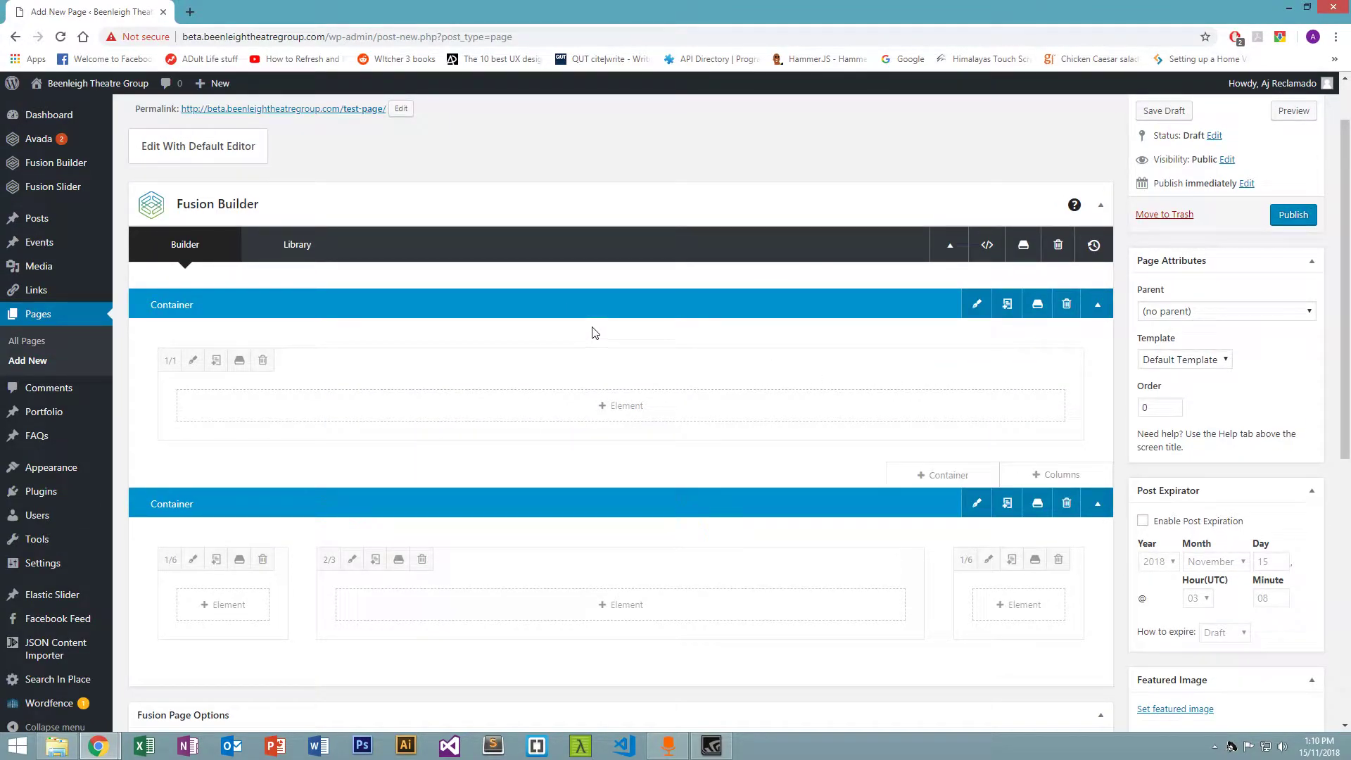
left_click(971, 319)
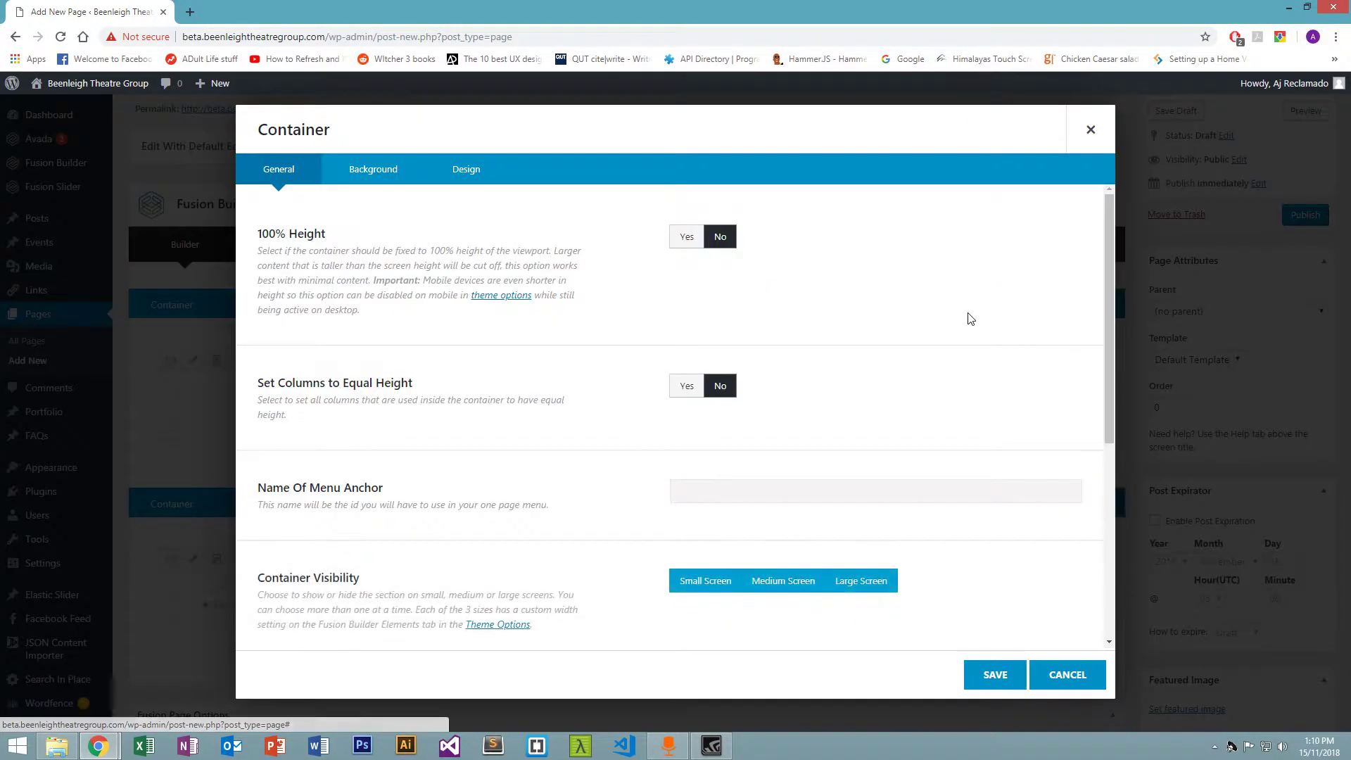
left_click(392, 170)
left_click(727, 236)
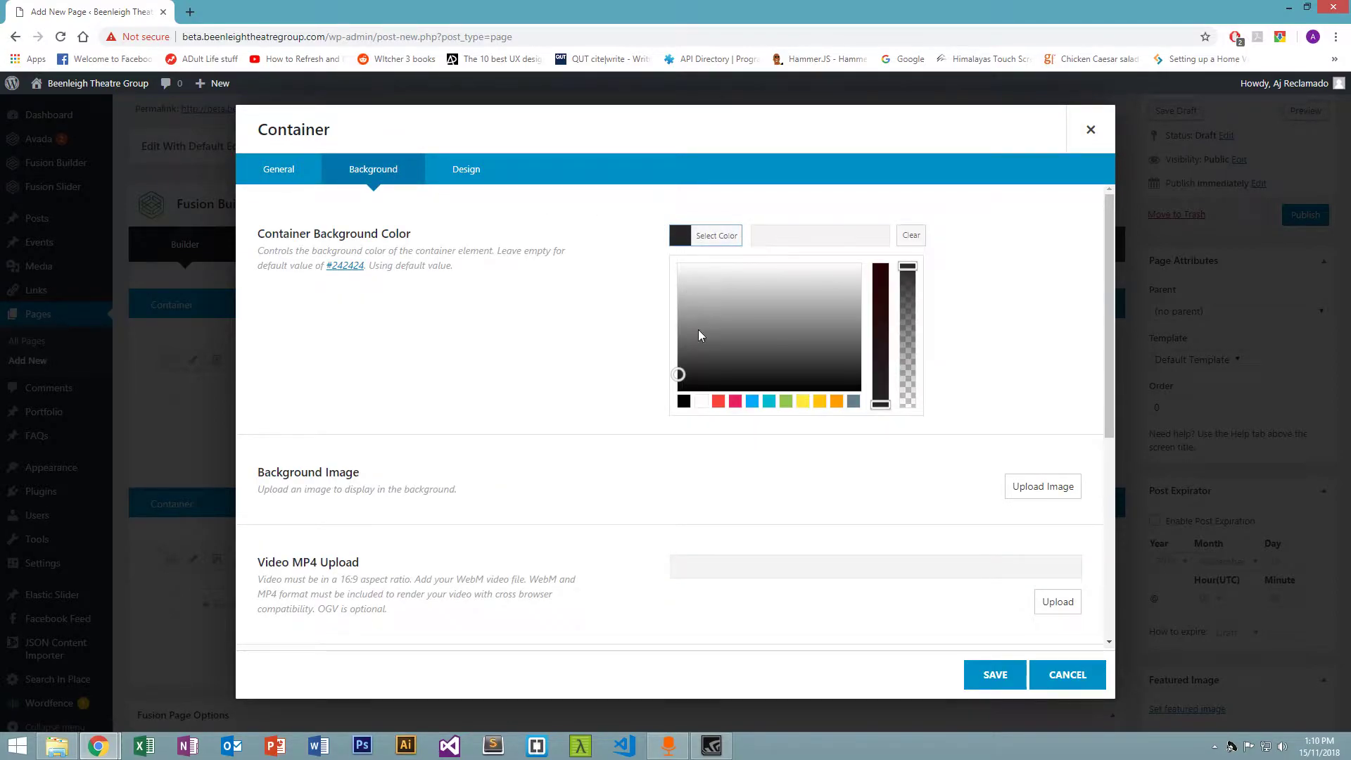
left_click(1095, 321)
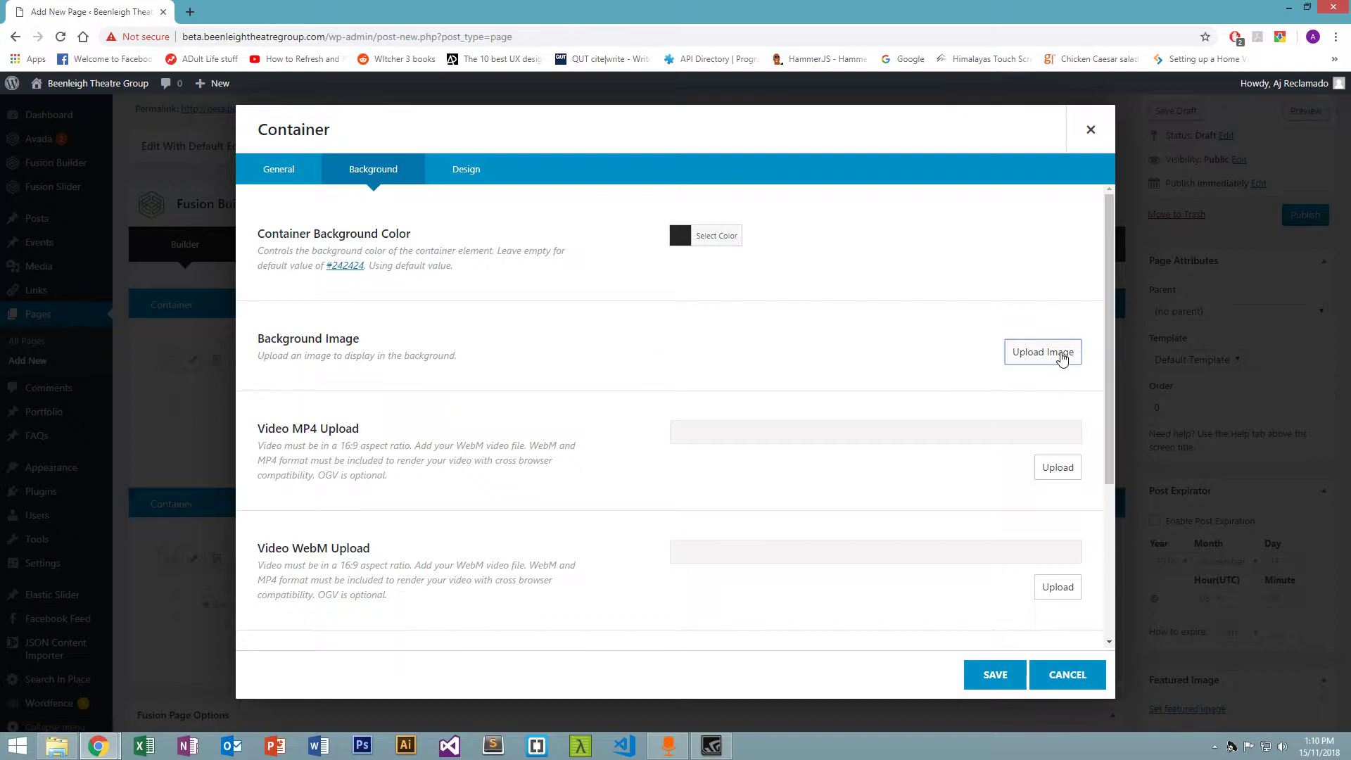
left_click(1055, 352)
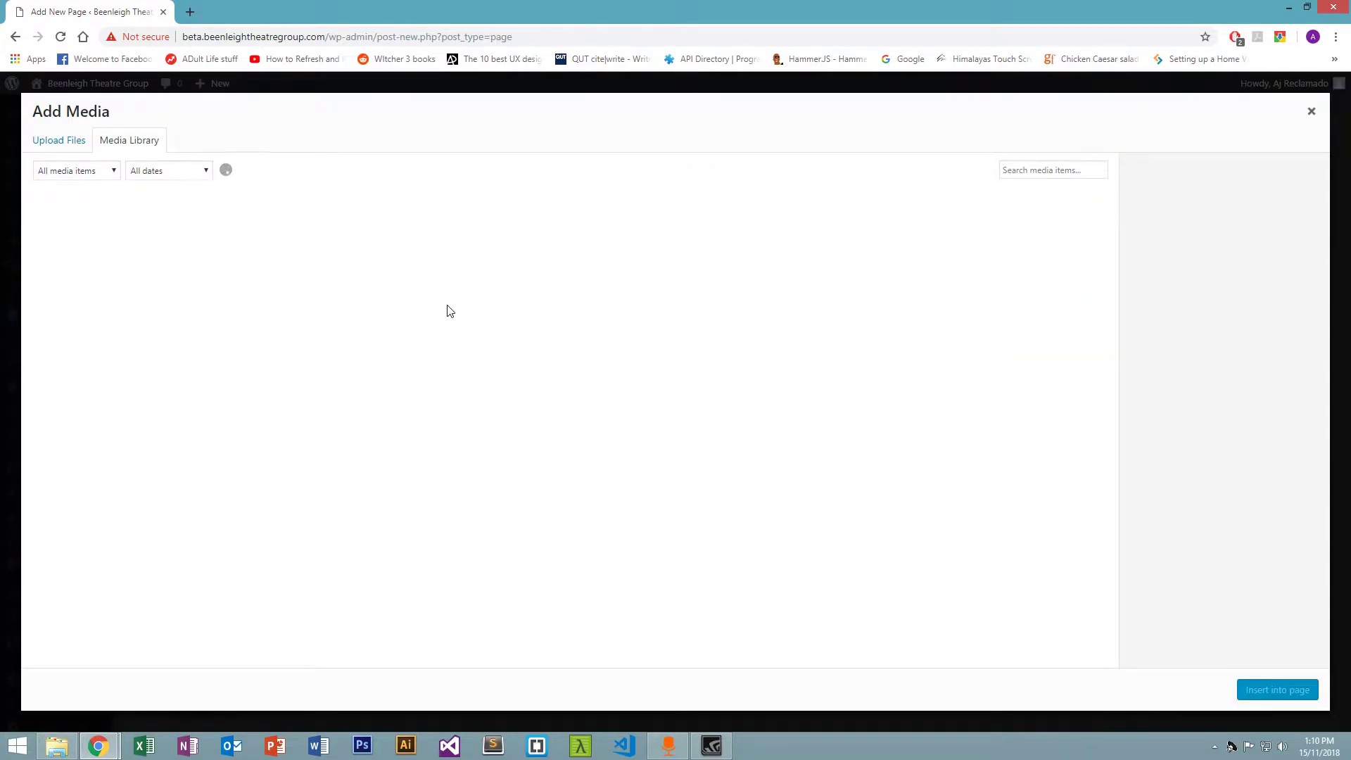
scroll(446, 330, "down", 3)
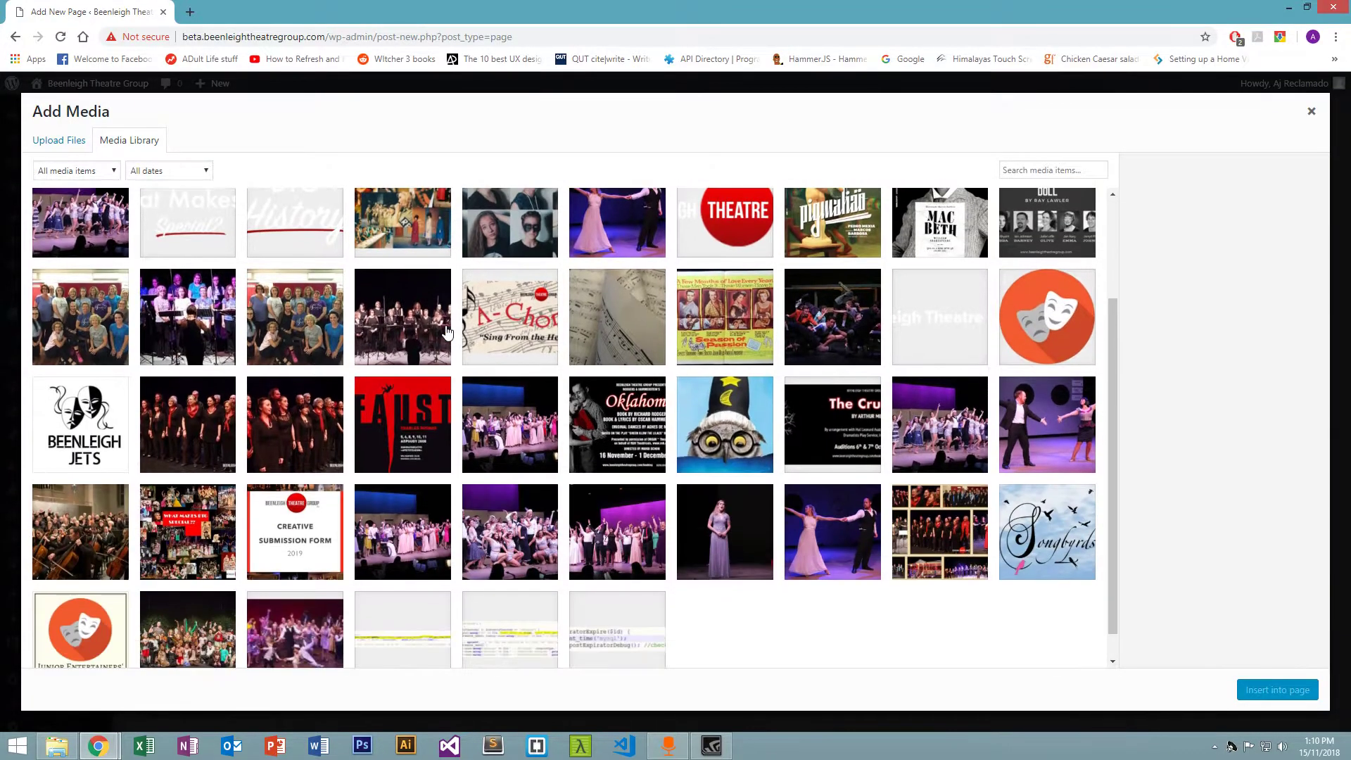
scroll(445, 330, "up", 3)
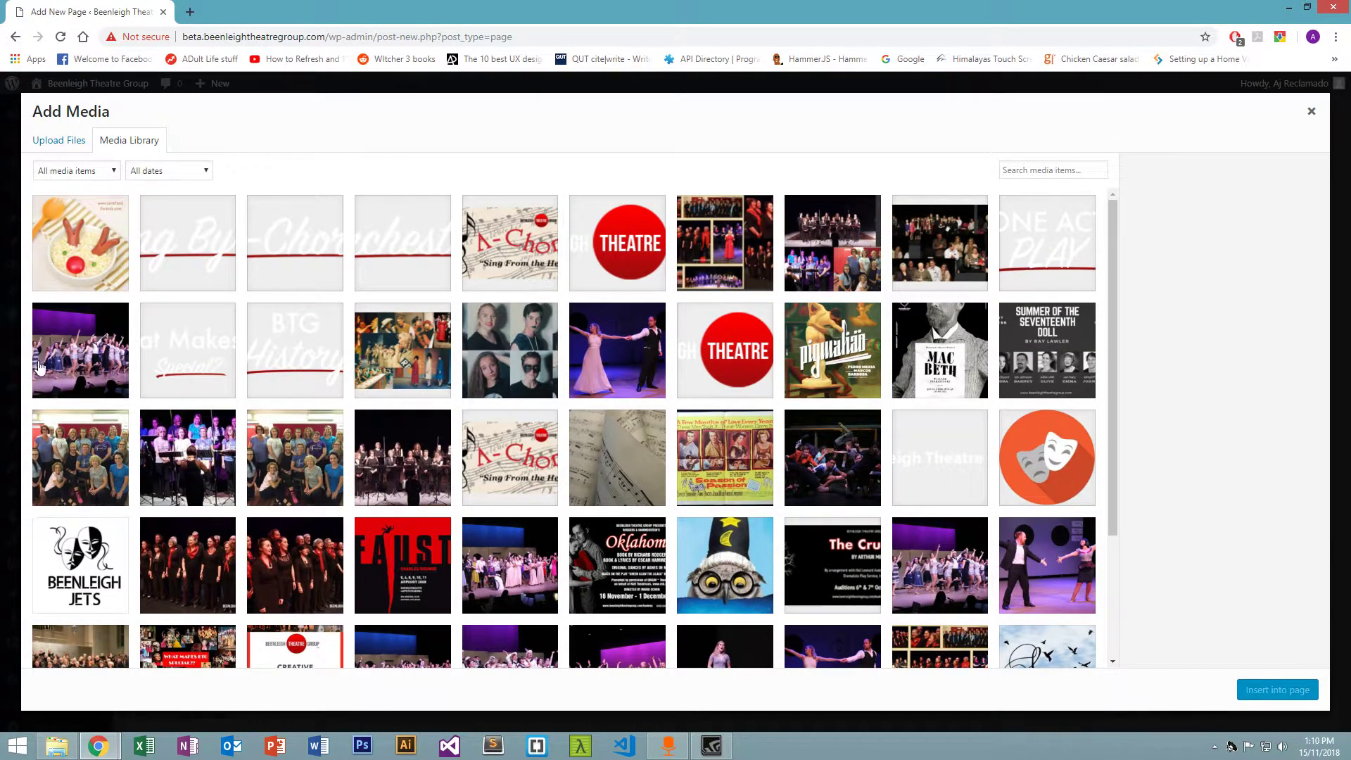
left_click(34, 368)
left_click(1247, 686)
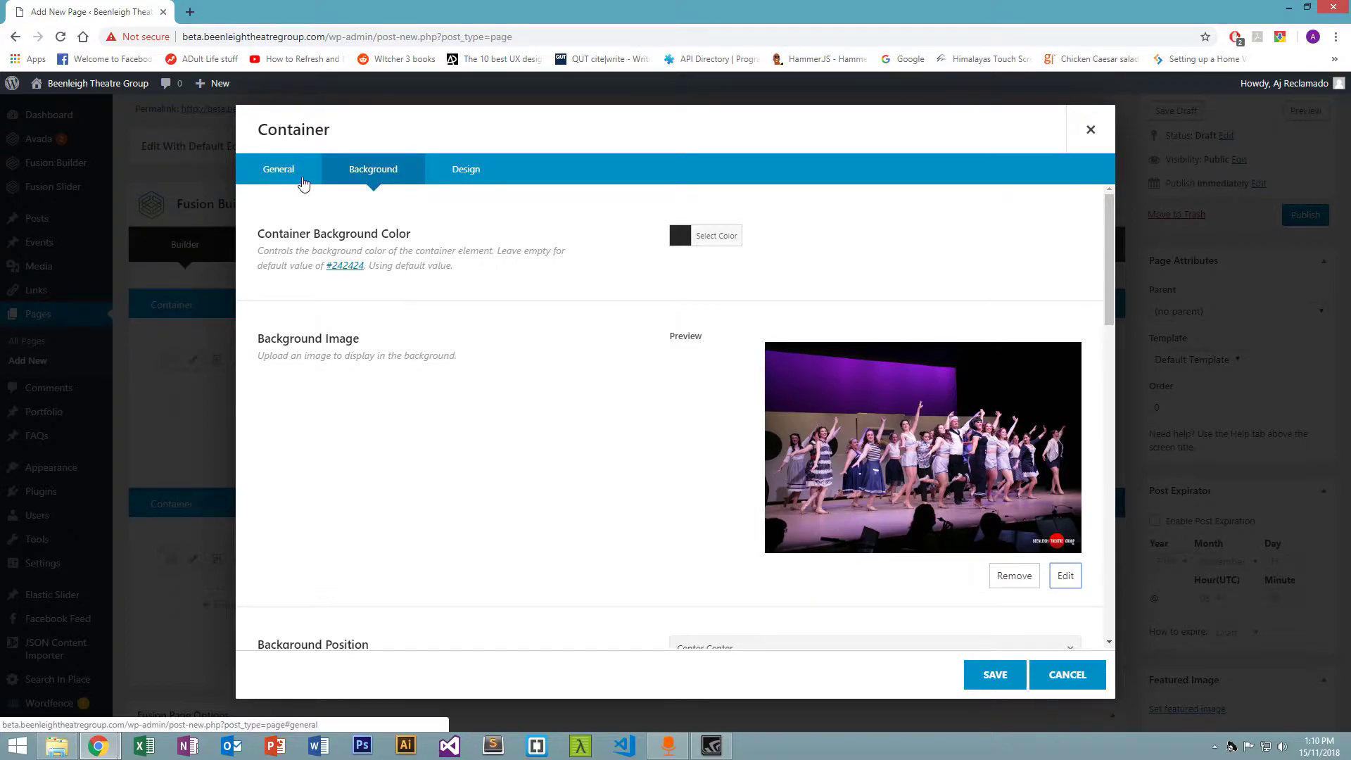
Enable 100% Height for the first container and save its settings.
left_click(304, 184)
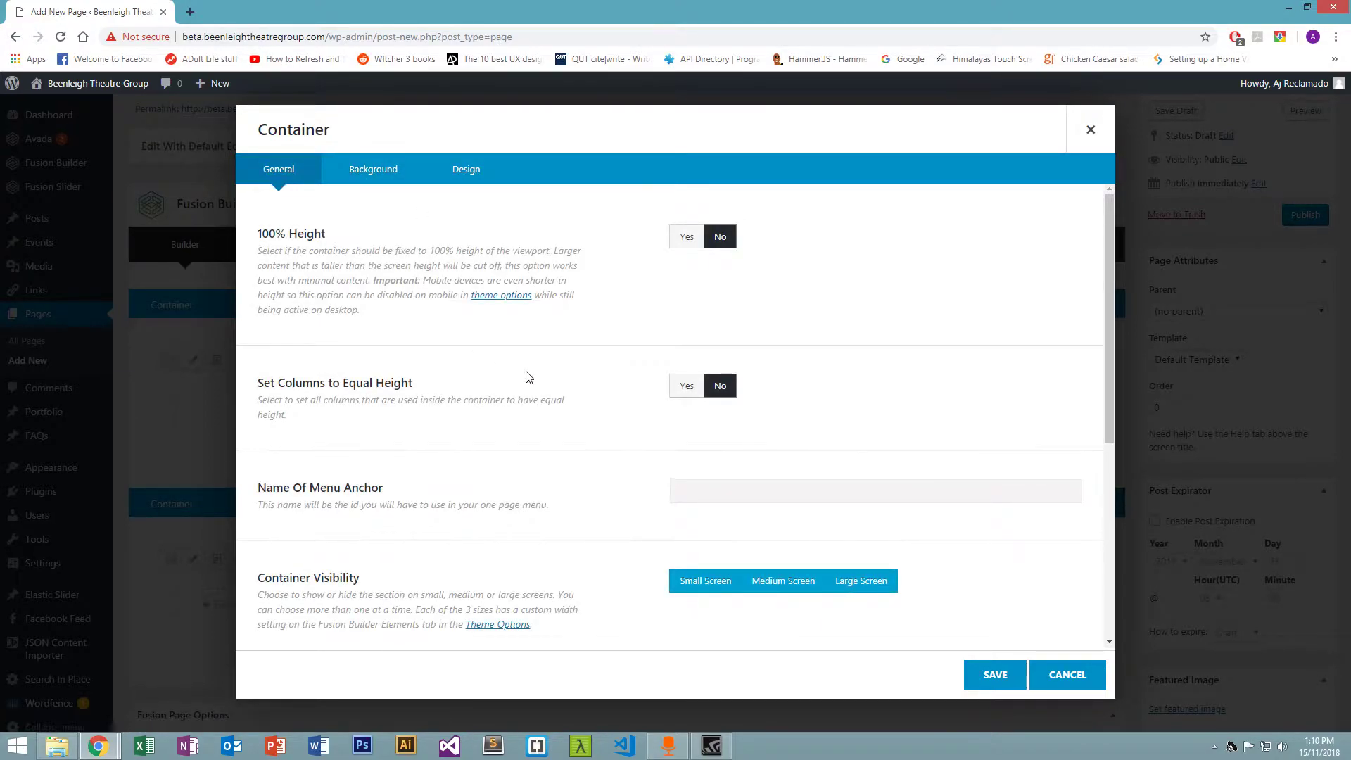
left_click(679, 240)
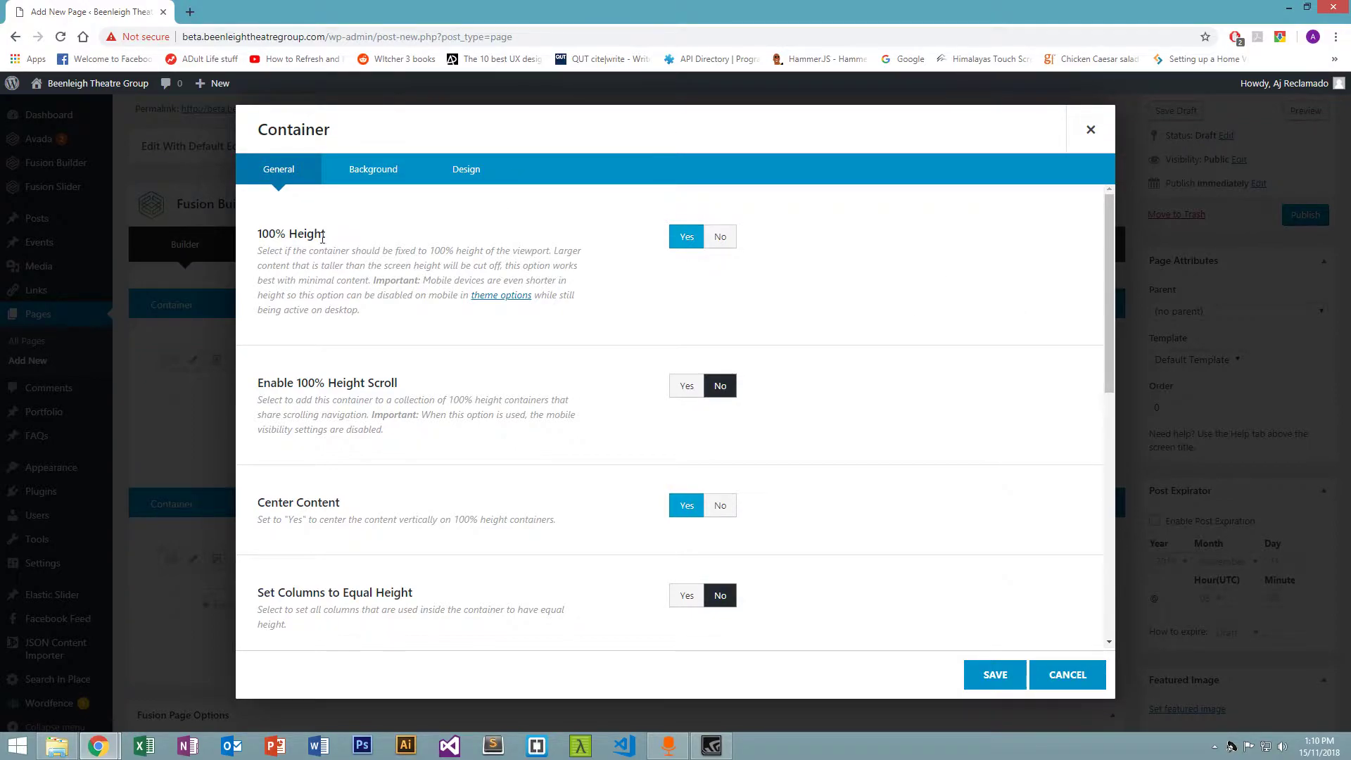
left_click_drag(258, 234, 330, 238)
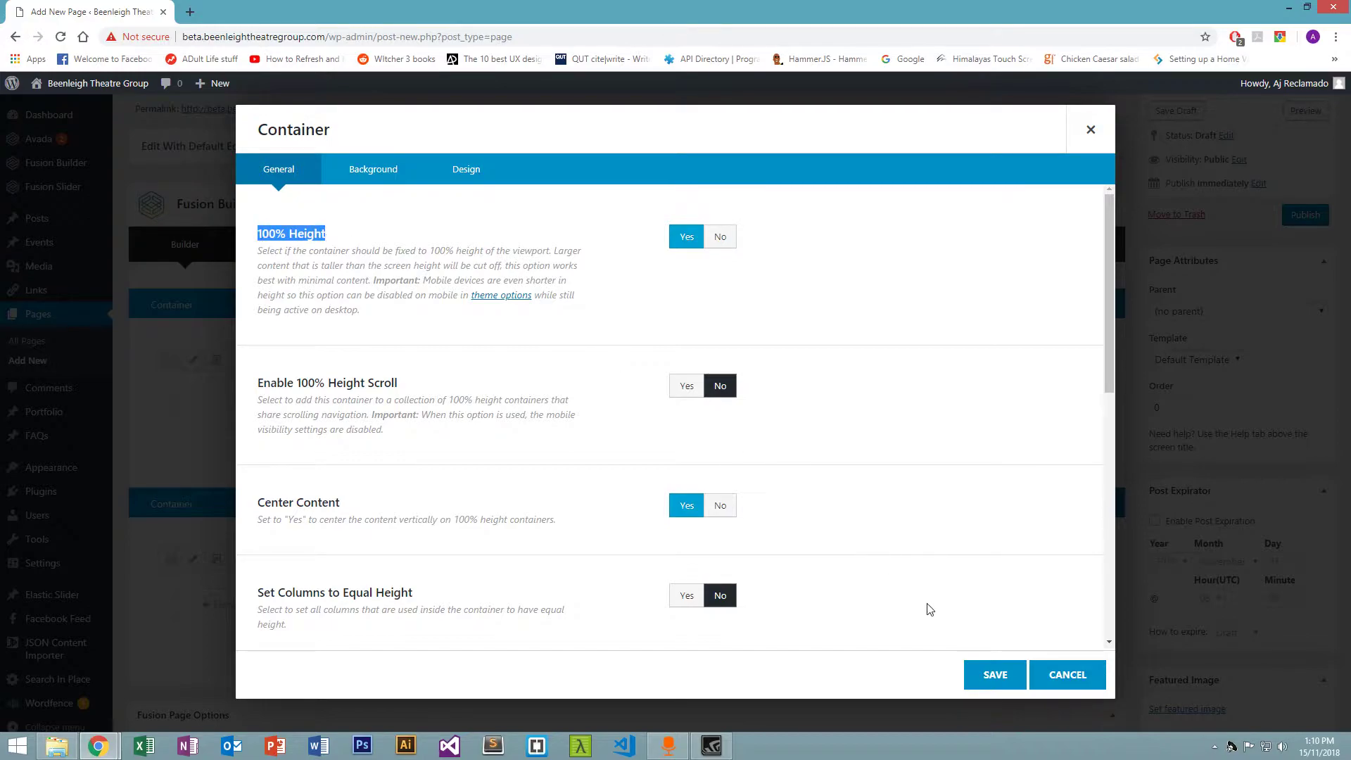
left_click(992, 675)
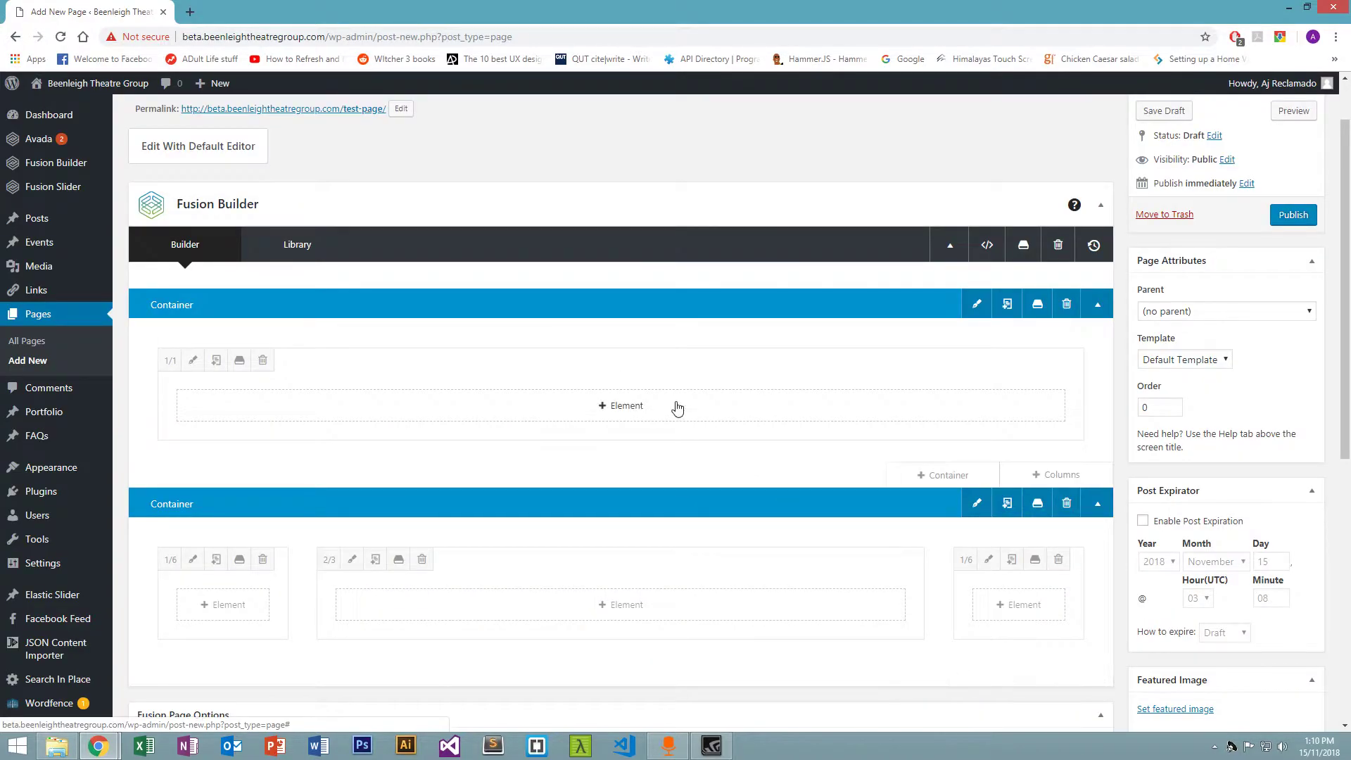
Add a Text Block element to the 2/3 column of the second container.
left_click(602, 415)
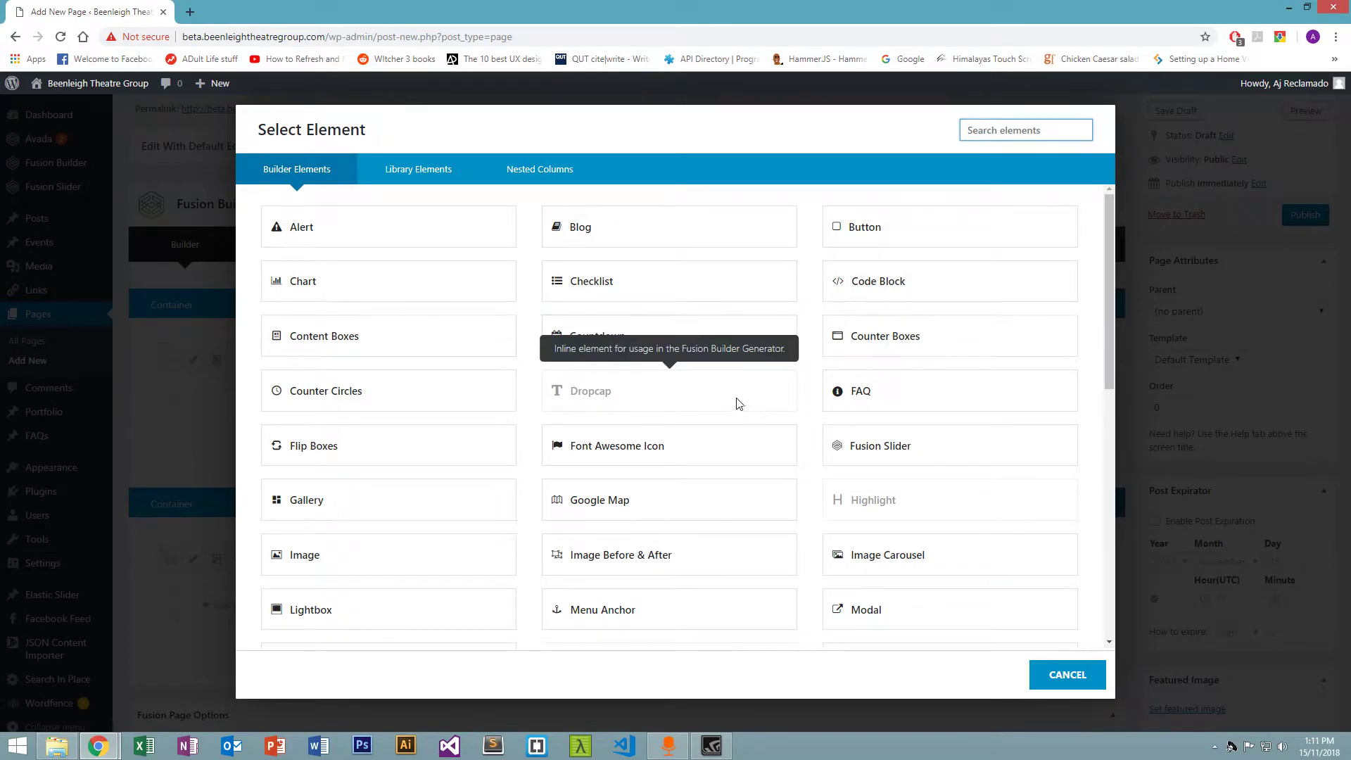
left_click(1062, 673)
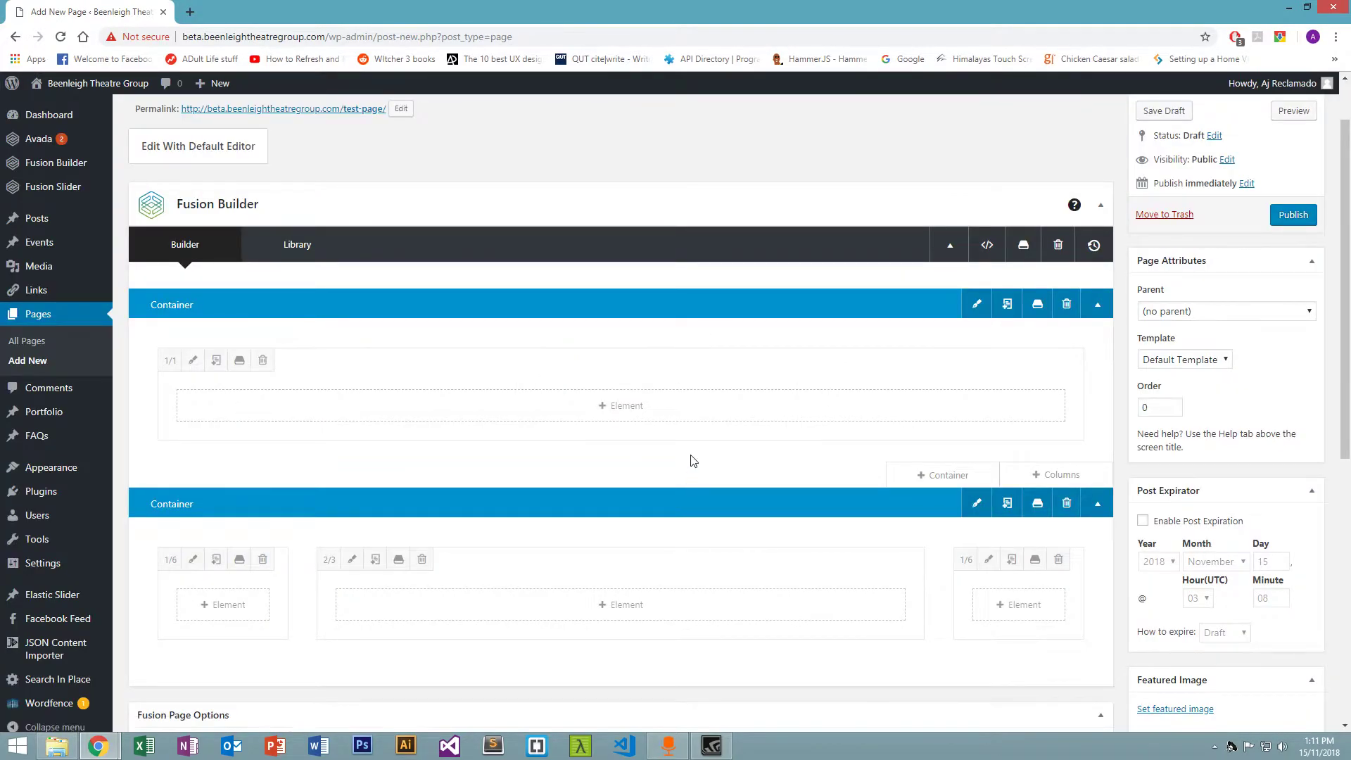
scroll(625, 444, "down", 2)
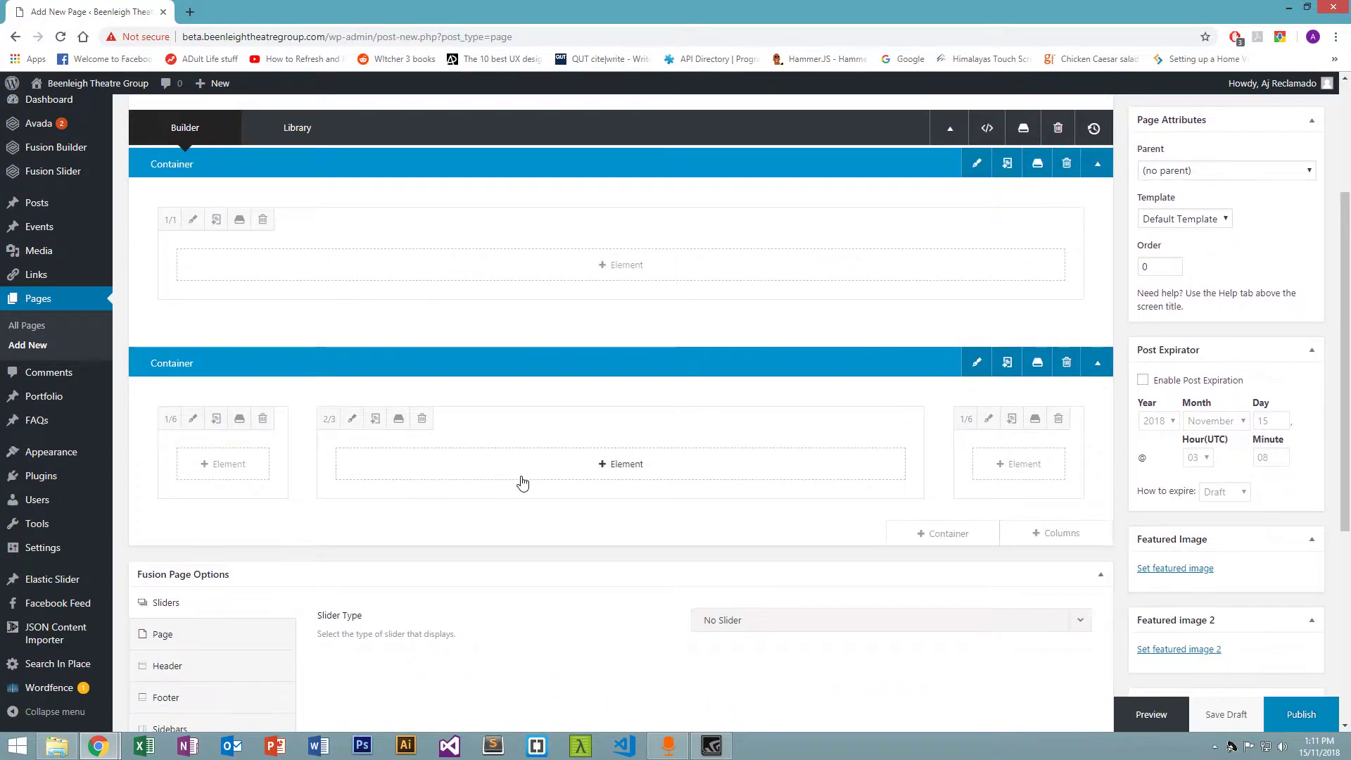
left_click(608, 464)
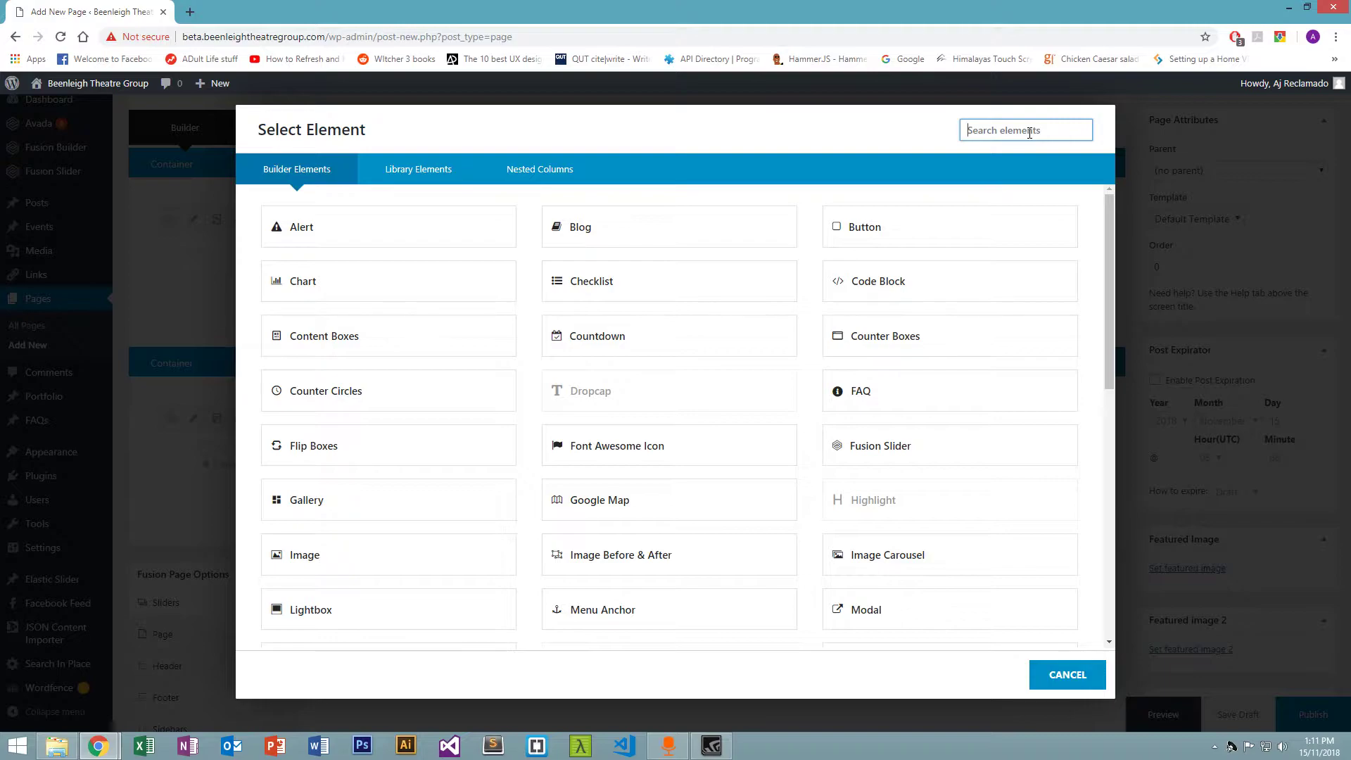
type("Text")
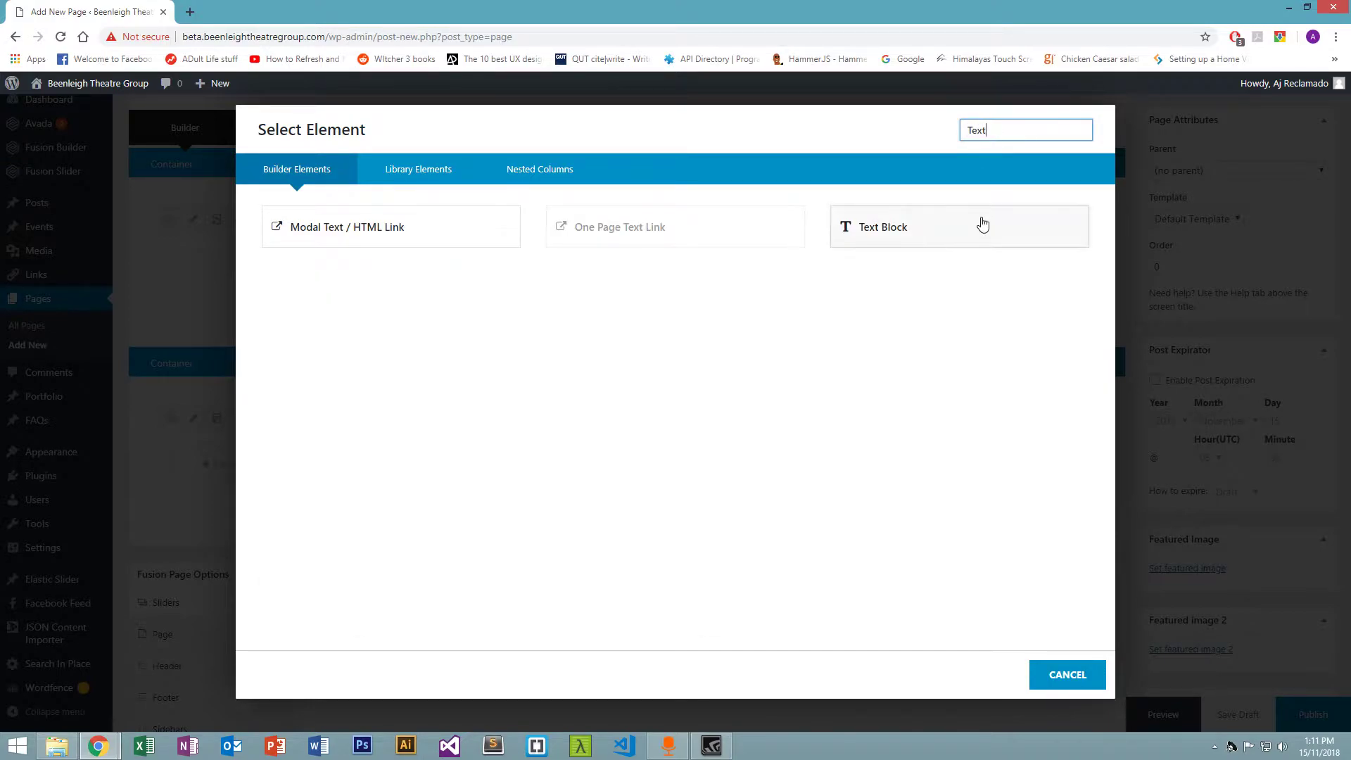
left_click(981, 223)
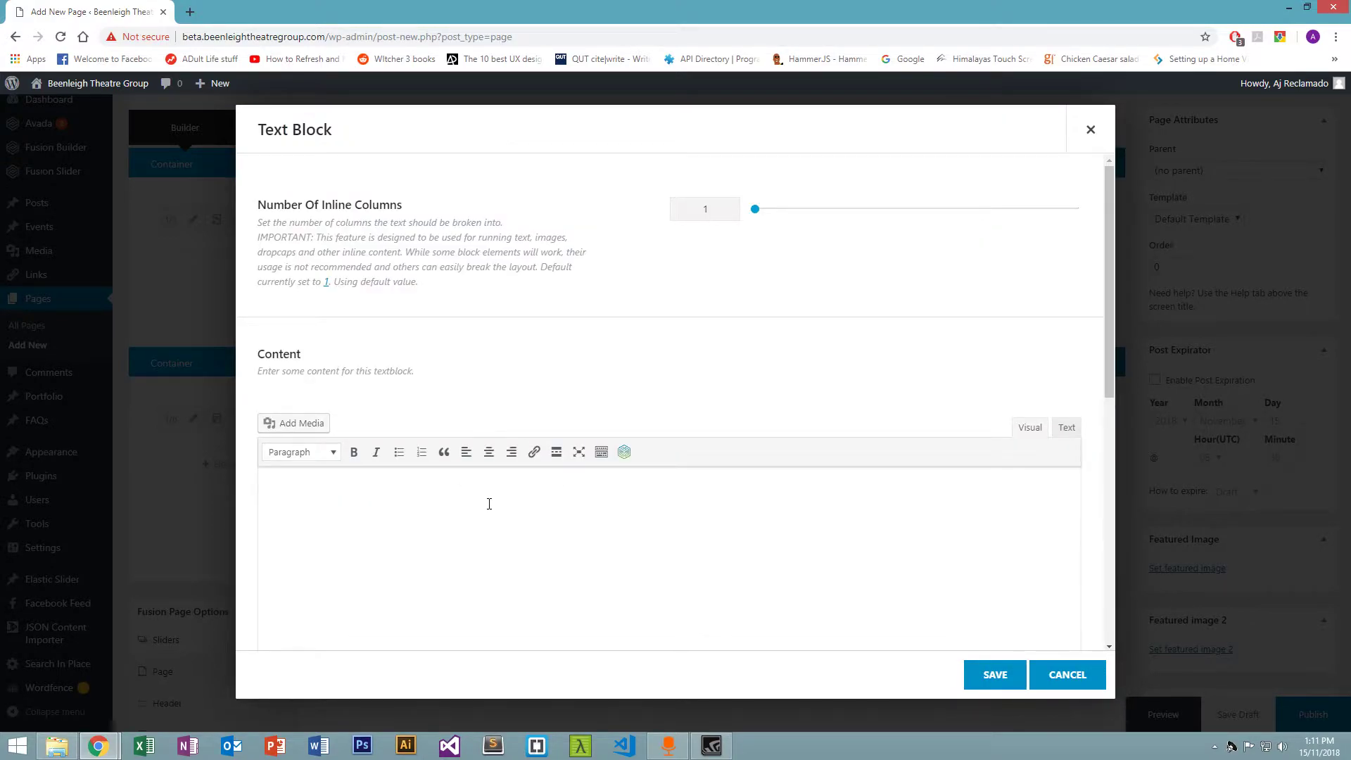
Enter "This Is The Body" as the text block's content.
type("THis is th ebody")
key("ctrl+a")
key("BackSpace")
type("This Is Th")
key("BackSpace")
key("BackSpace")
type("The Body")
Format the "This Is The Body" line as Heading 2.
key("ctrl+a")
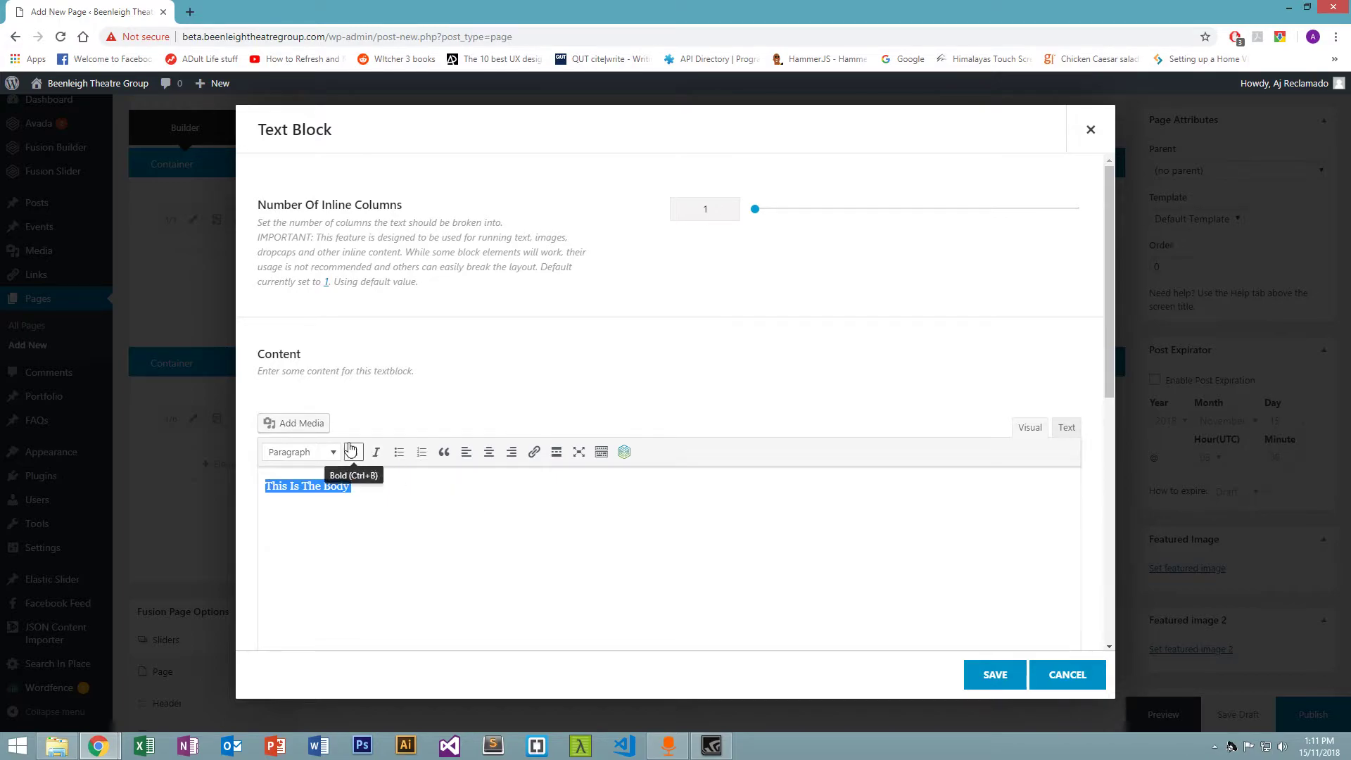
left_click(324, 452)
left_click(362, 533)
left_click(431, 500)
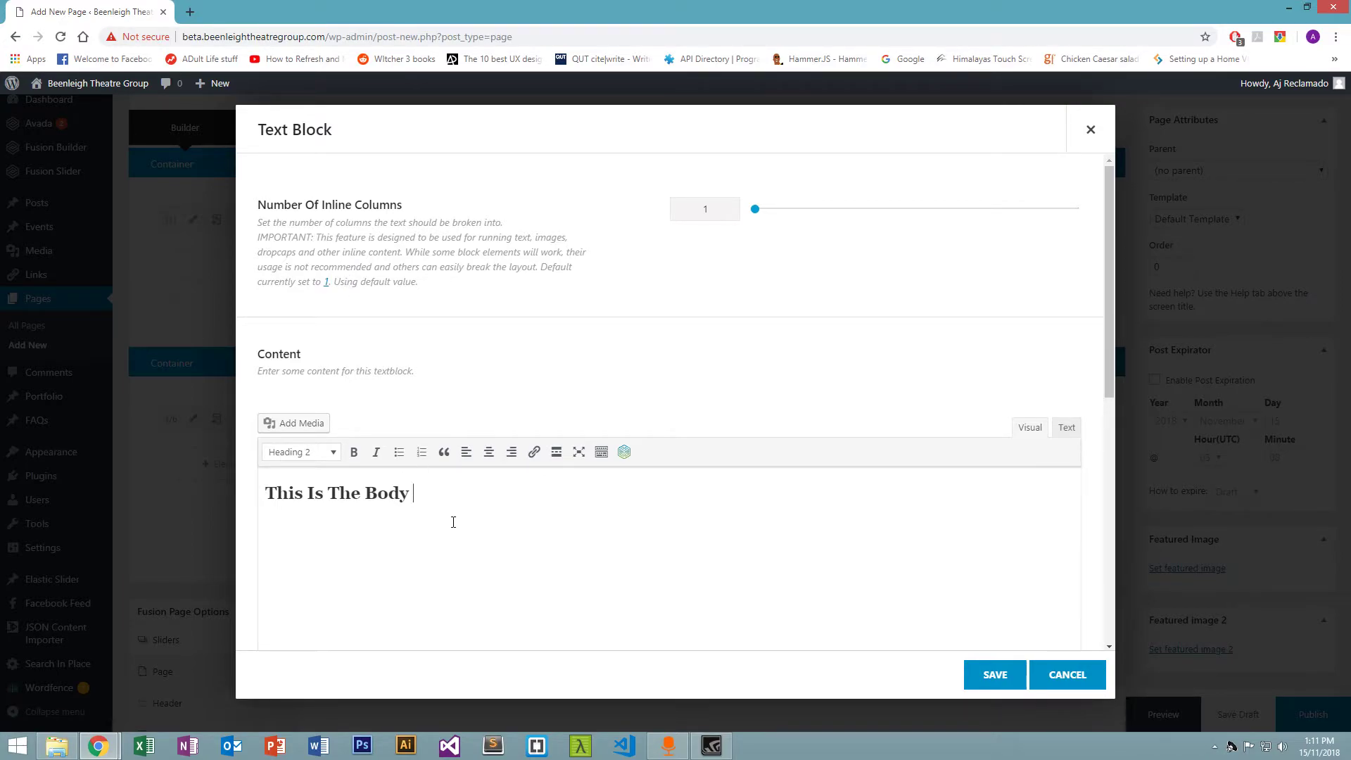
Add a bulleted list below the heading with the items Dot 1, Dot 2, Dot 3 and Dot 4.
key("Return")
left_click_drag(411, 492, 261, 492)
left_click(299, 452)
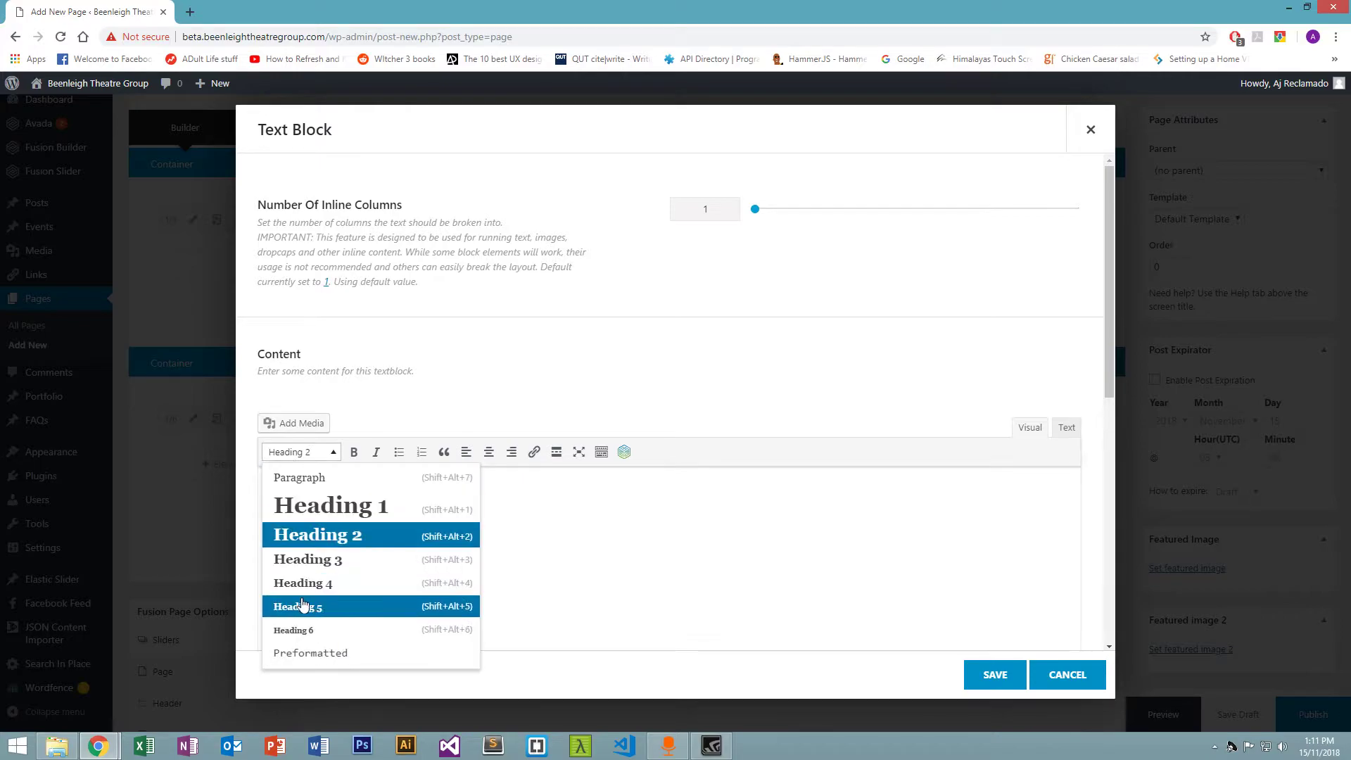
left_click(626, 562)
left_click(399, 451)
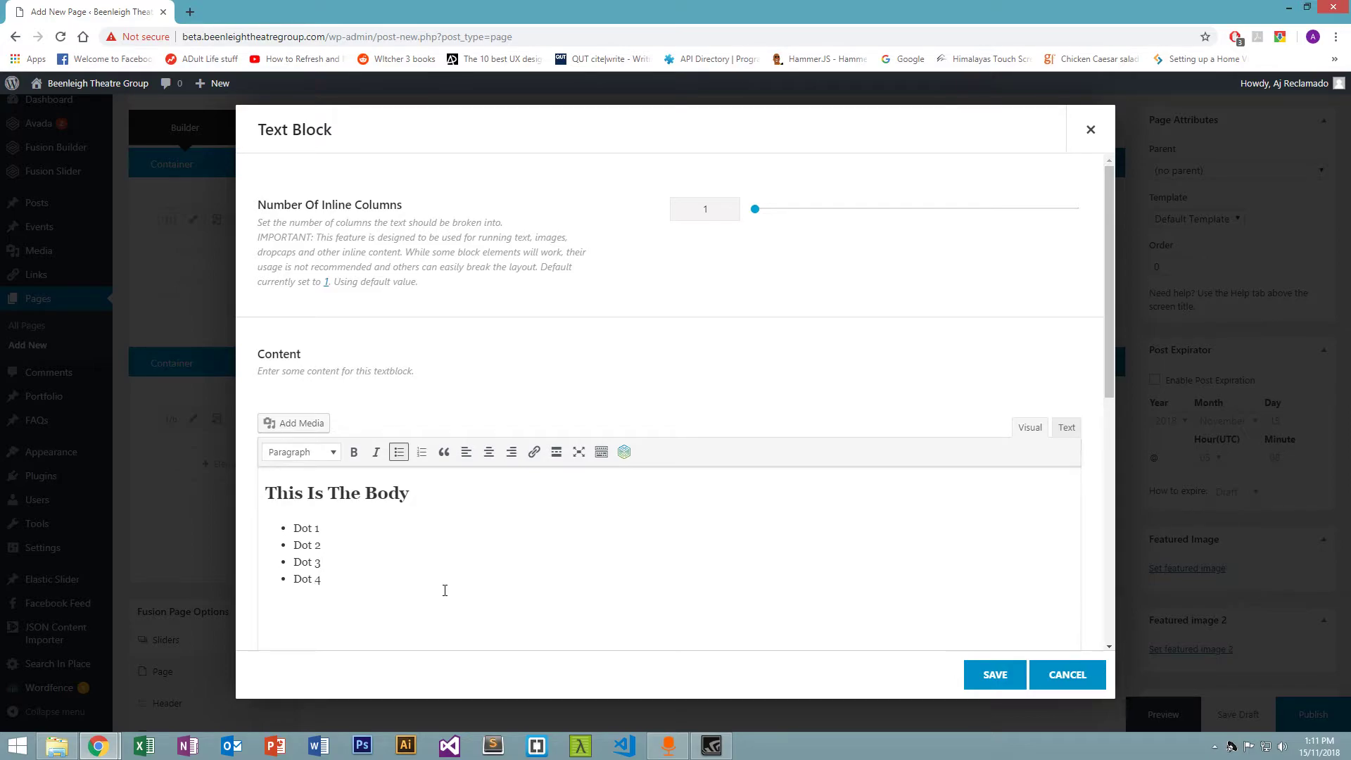
Try numbered list and blockquote formatting on the four Dot items, and undo the changes.
left_click_drag(352, 583, 223, 526)
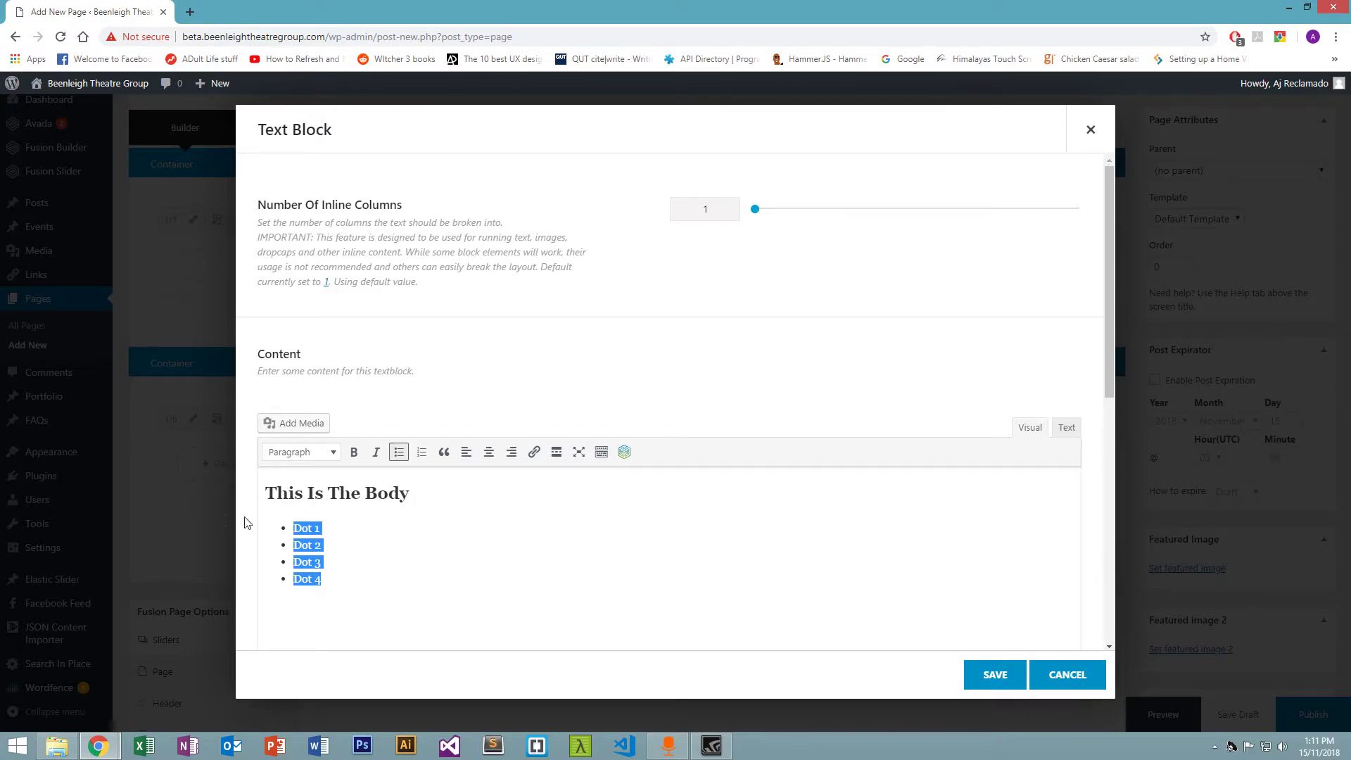
left_click(422, 452)
left_click(444, 453)
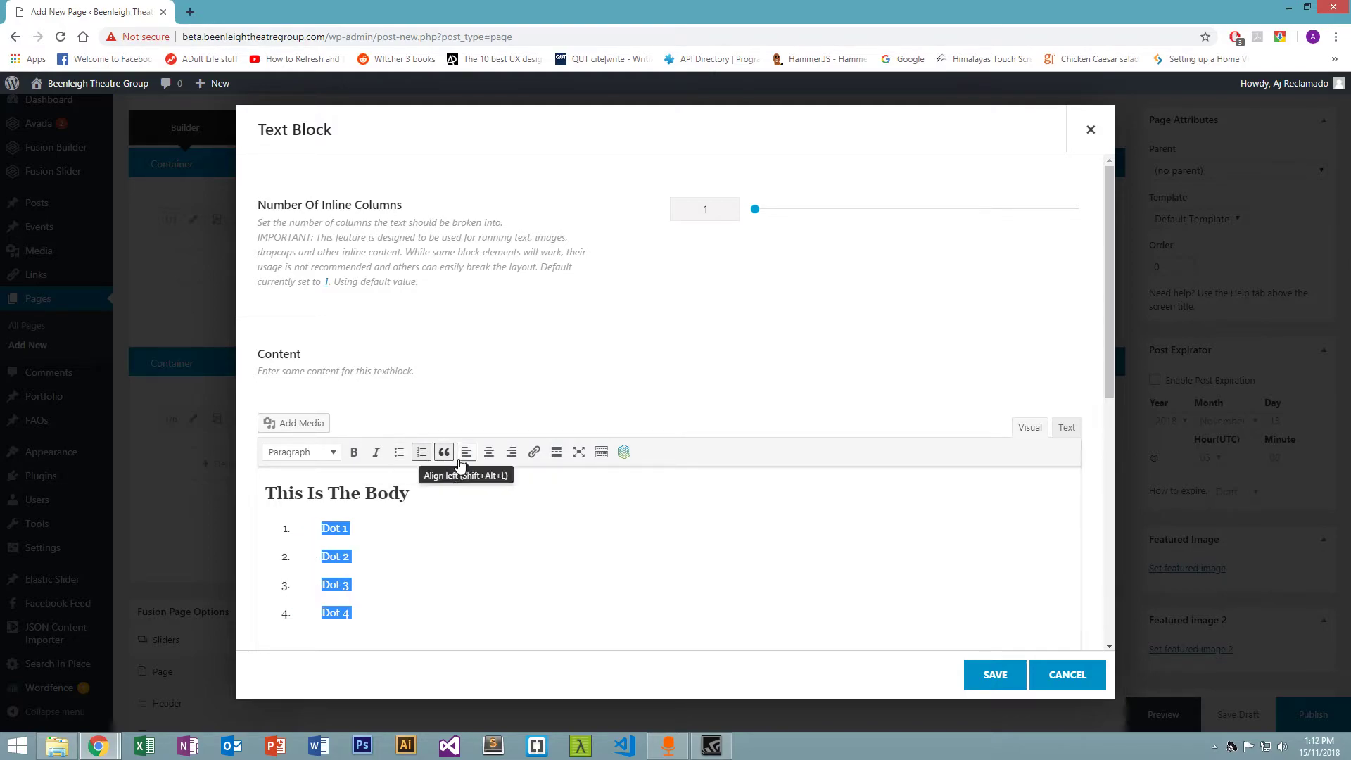
key("ctrl+z")
key("ctrl+z")
key("ctrl+z")
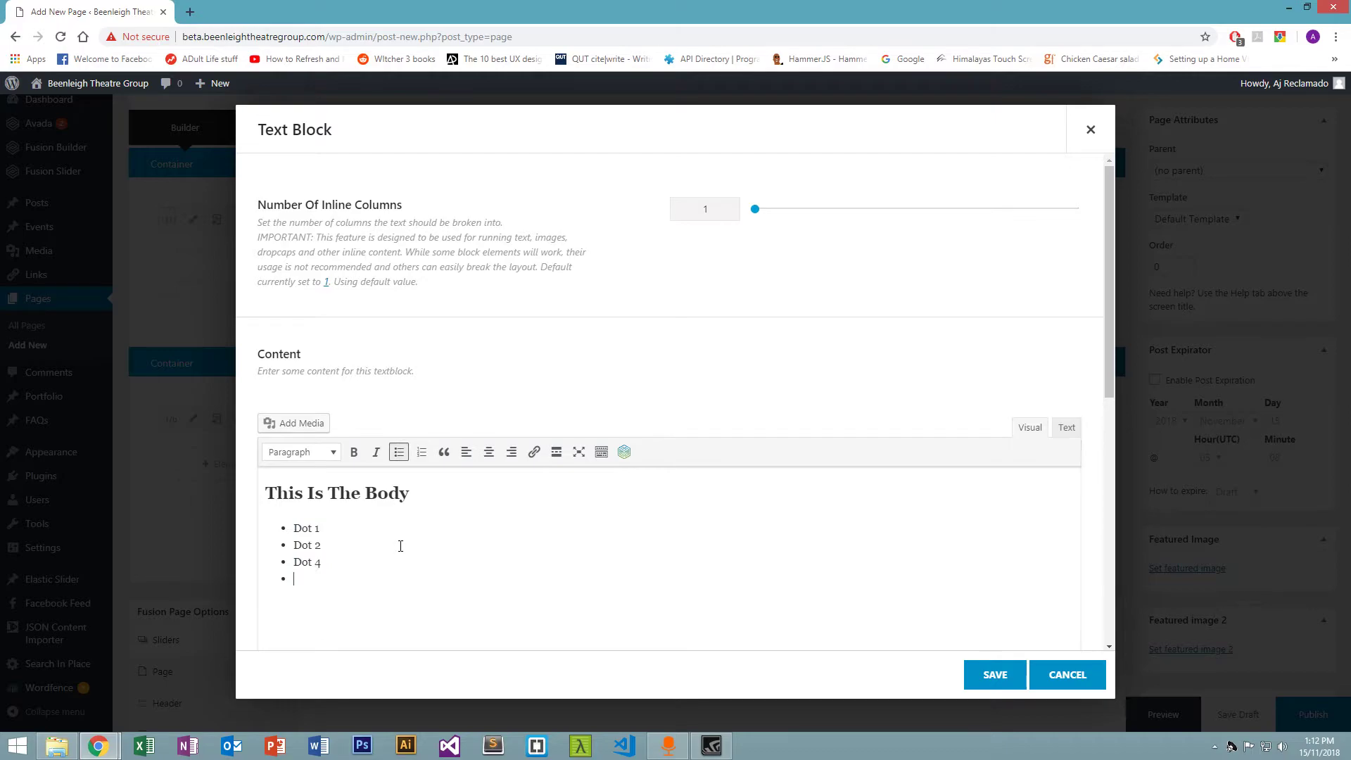
Delete the bulleted list below the "This Is The Body" heading.
left_click_drag(325, 528, 275, 528)
key("BackSpace")
key("BackSpace")
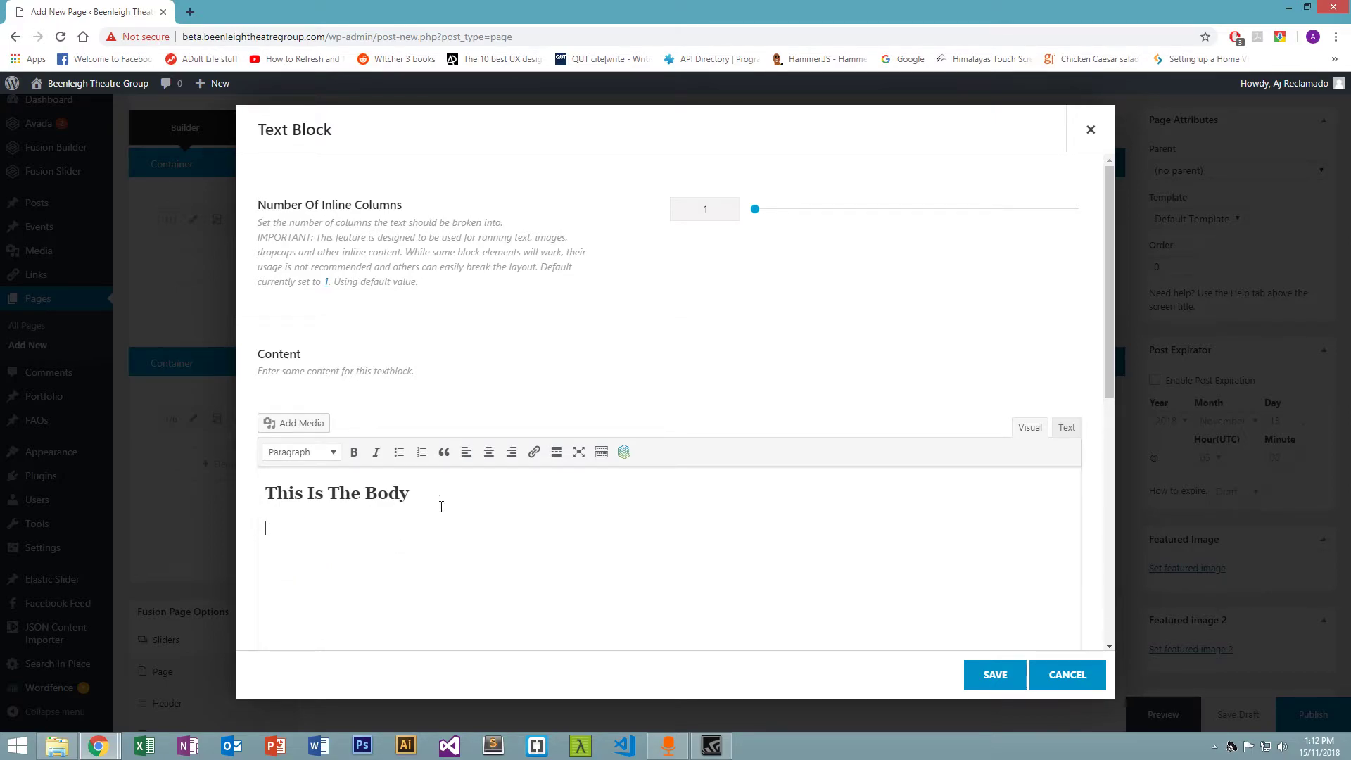
Insert an Image element with the Anything Goes dancing couple photo from the media library below the heading, and save the text block.
left_click(624, 454)
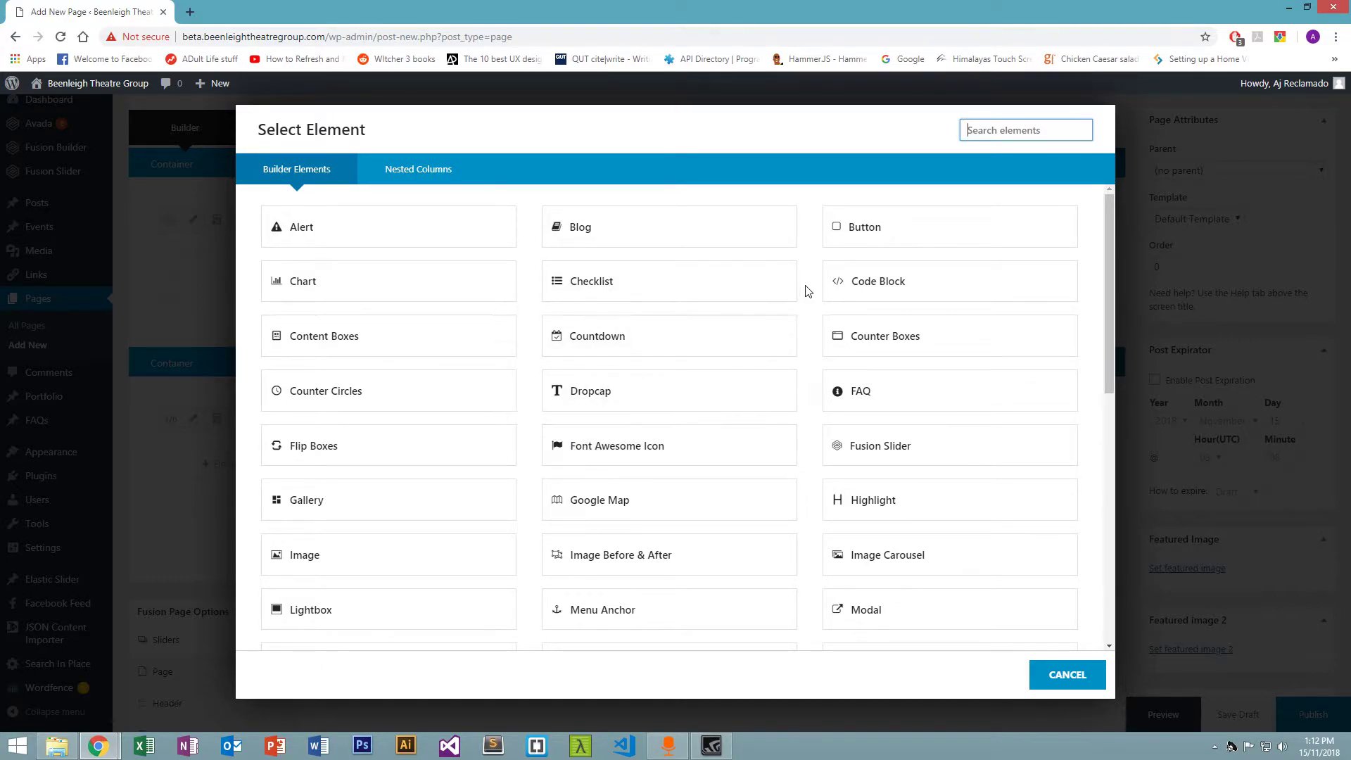
scroll(678, 383, "down", 3)
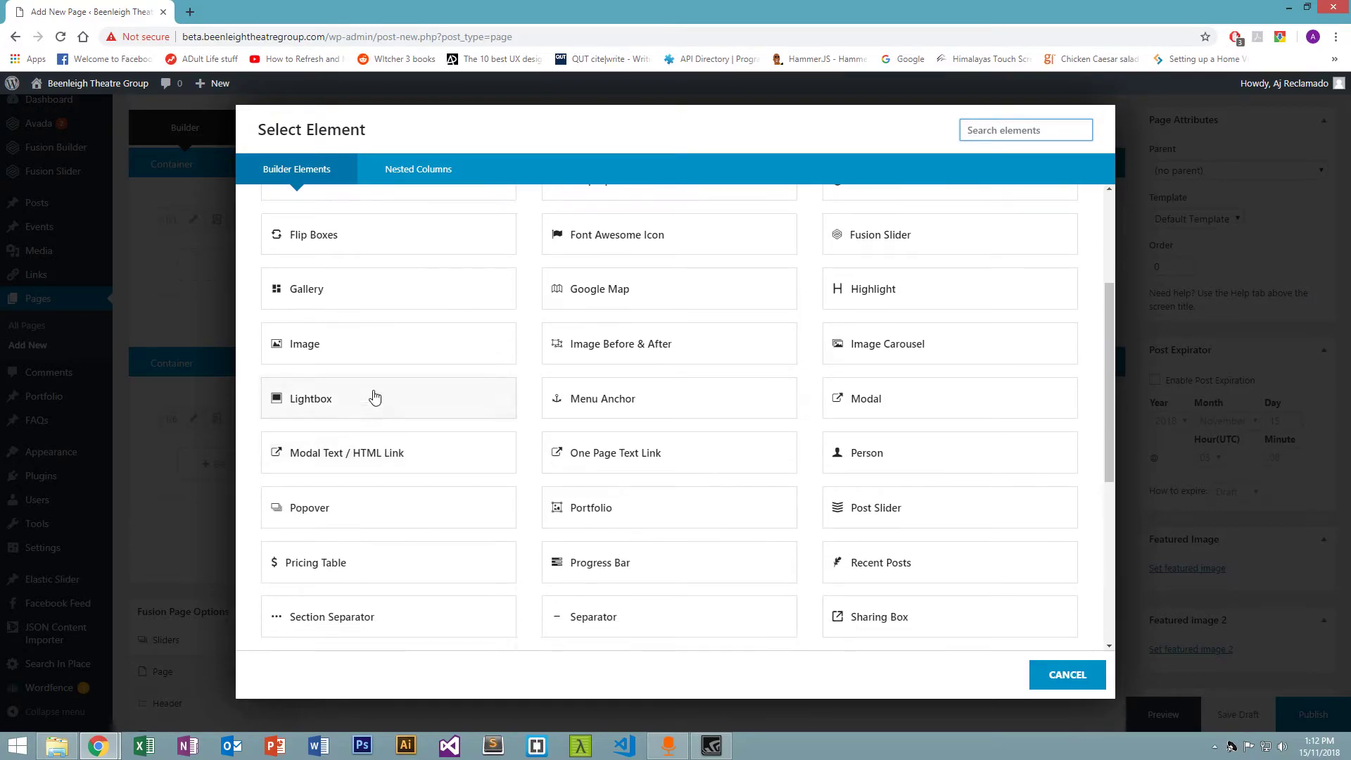
left_click(325, 348)
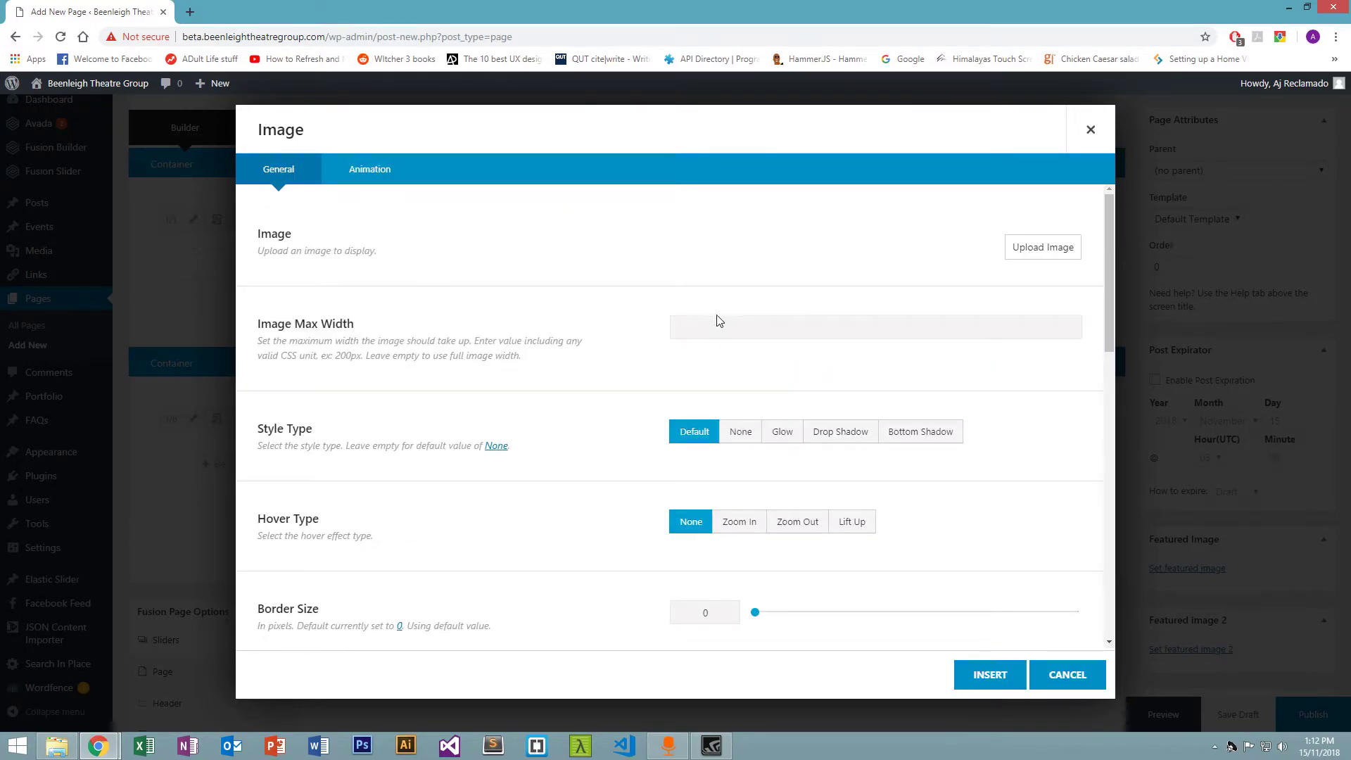
left_click(1007, 257)
left_click(614, 344)
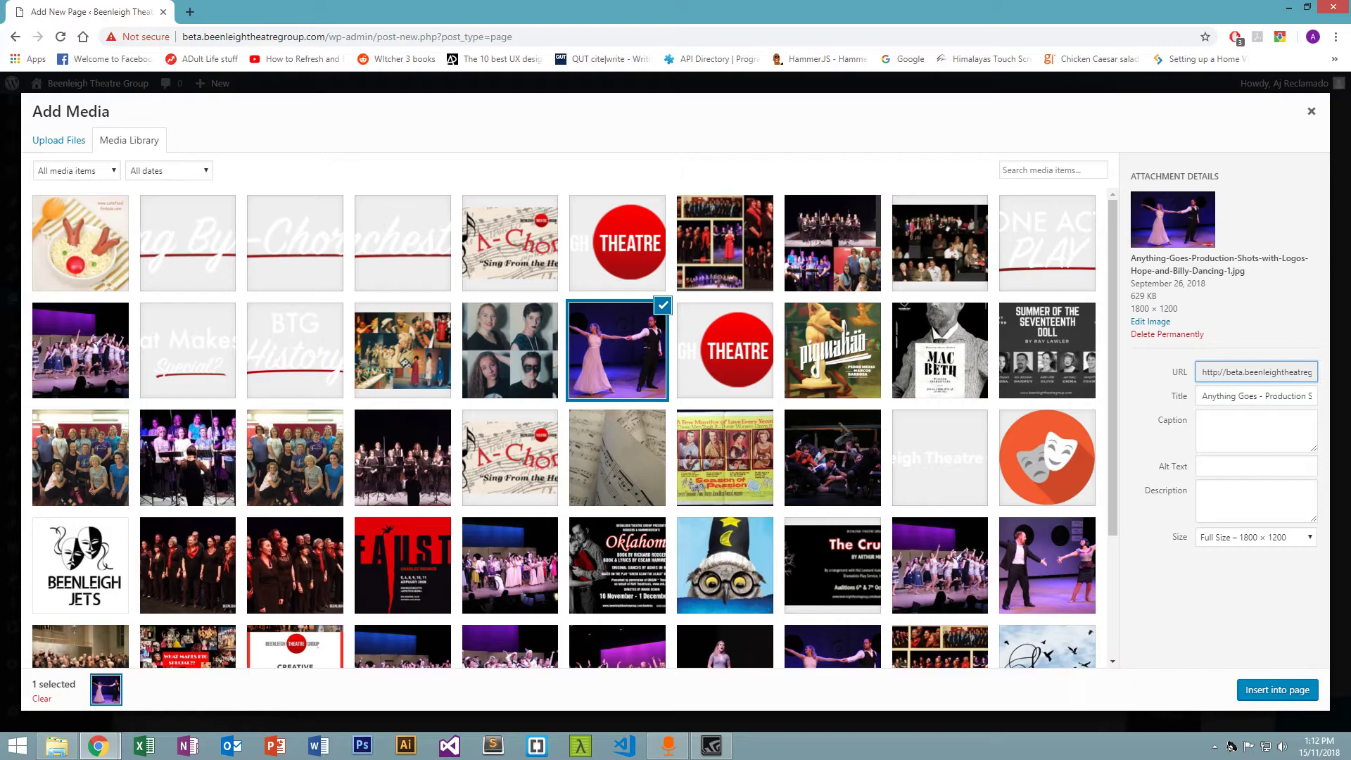
left_click(1296, 690)
left_click(989, 674)
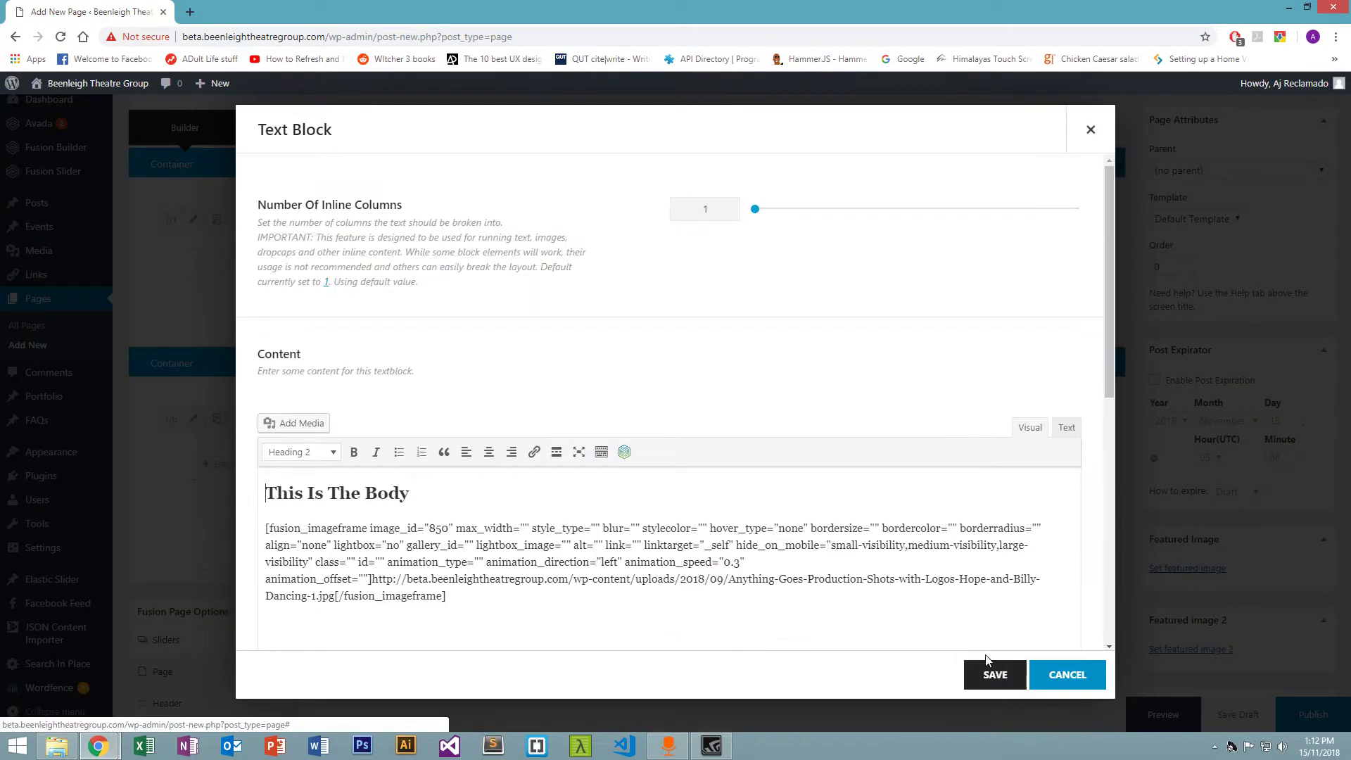
left_click(994, 674)
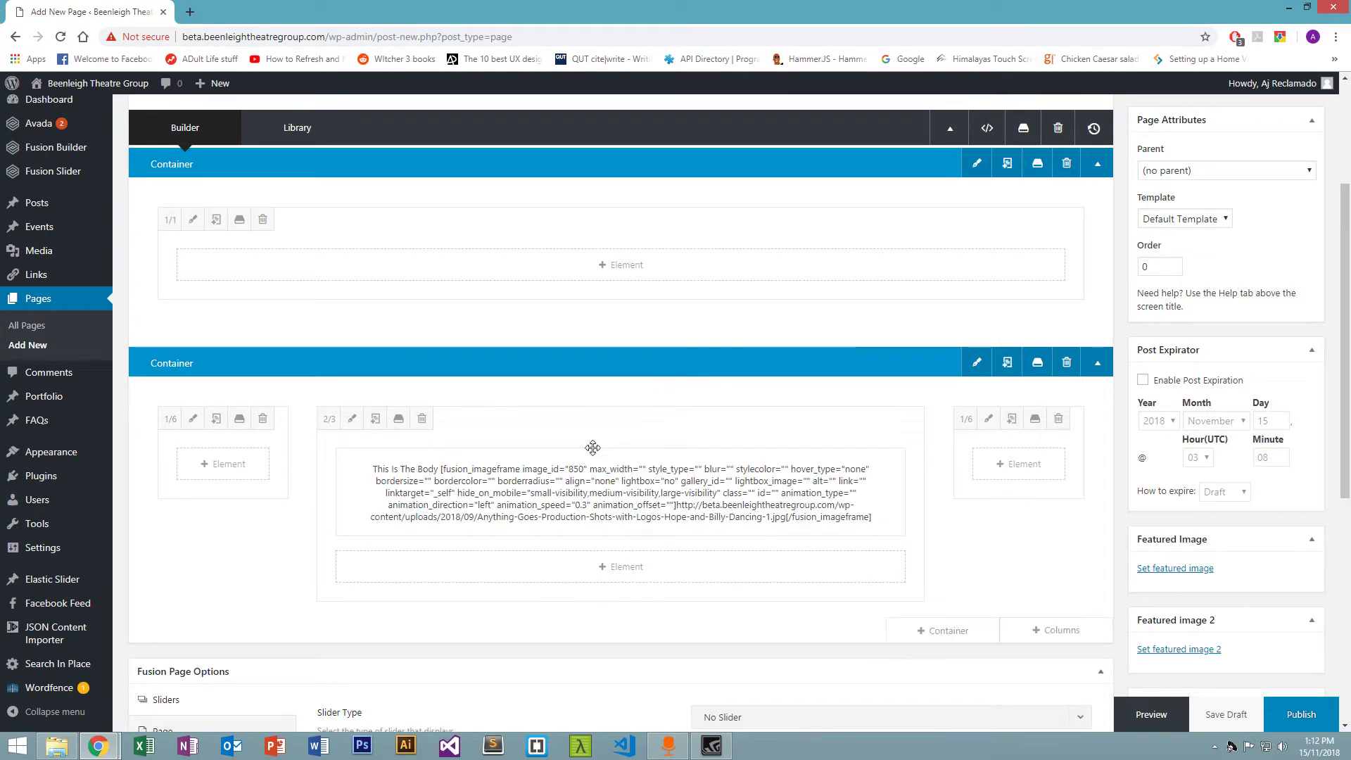
left_click(581, 491)
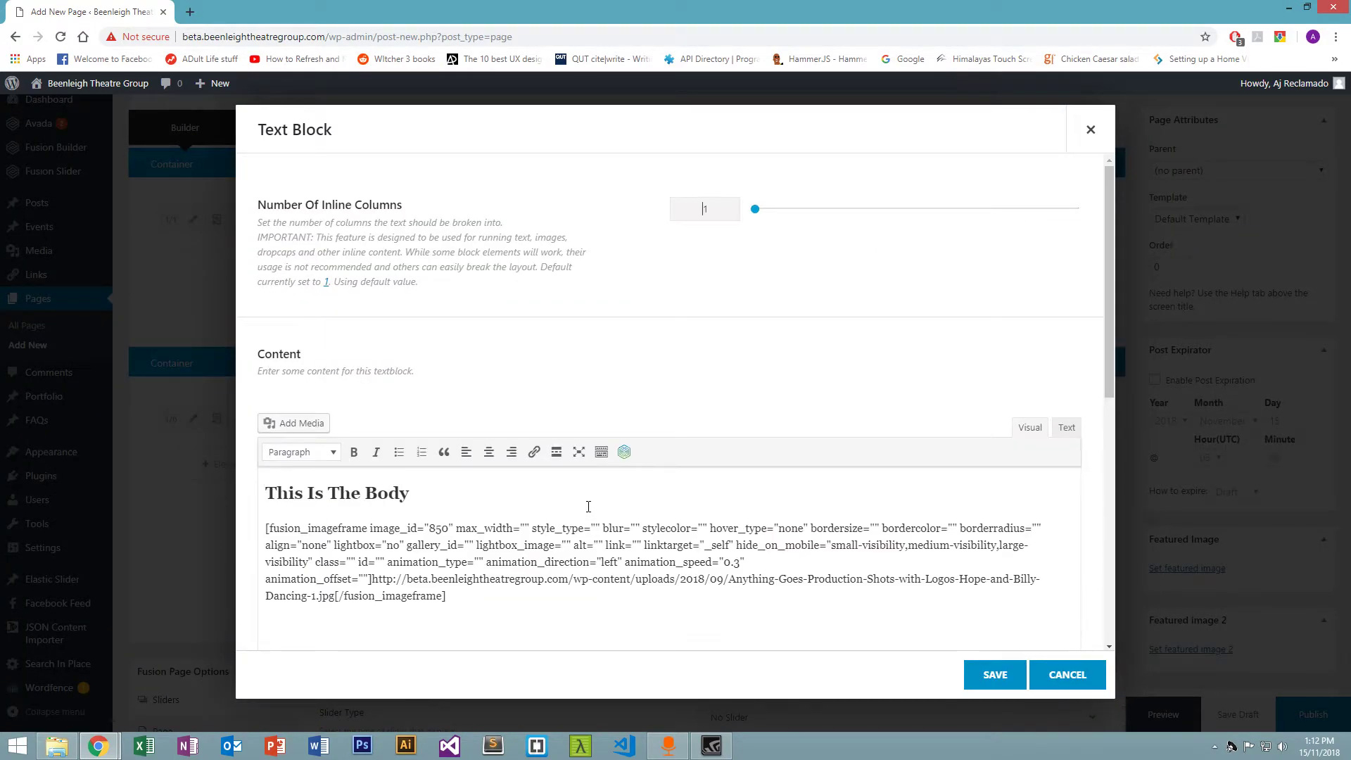
left_click(608, 528)
left_click_drag(454, 597, 232, 527)
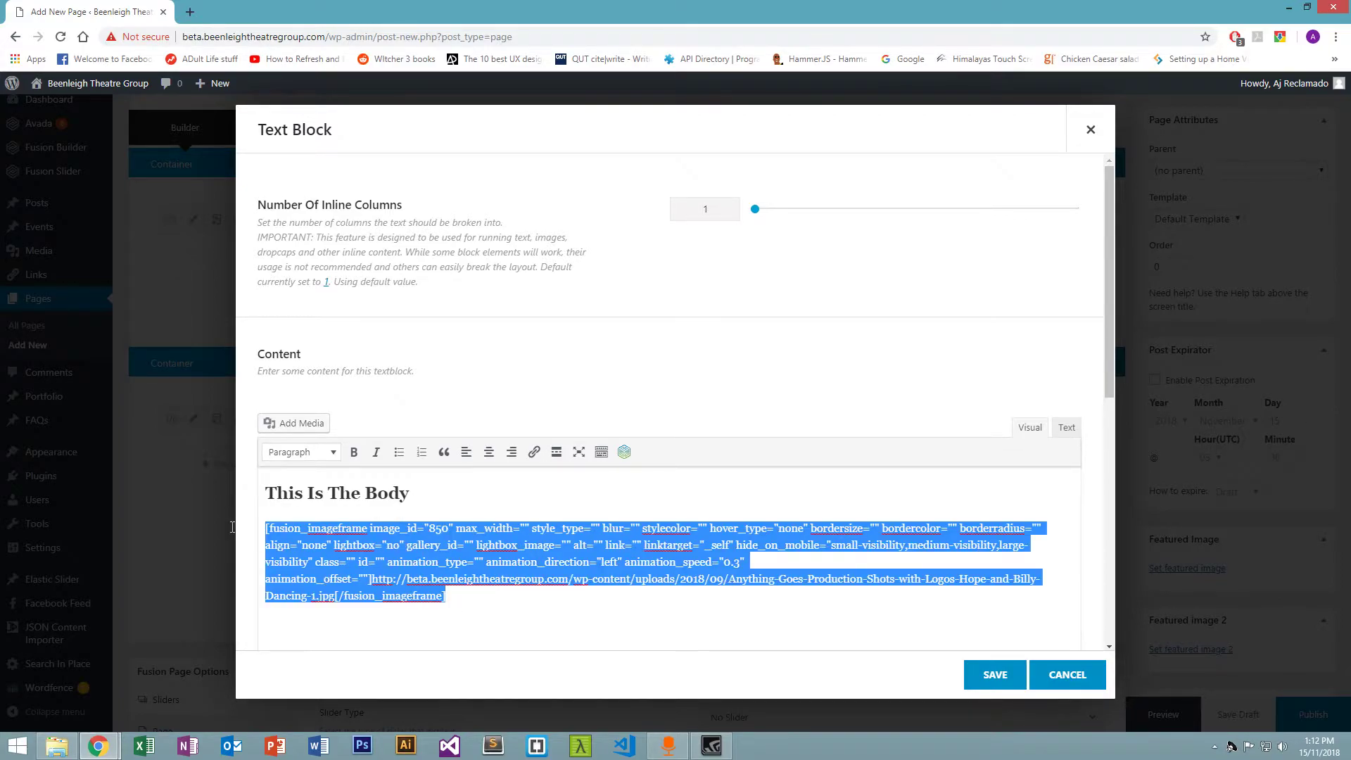
key("BackSpace")
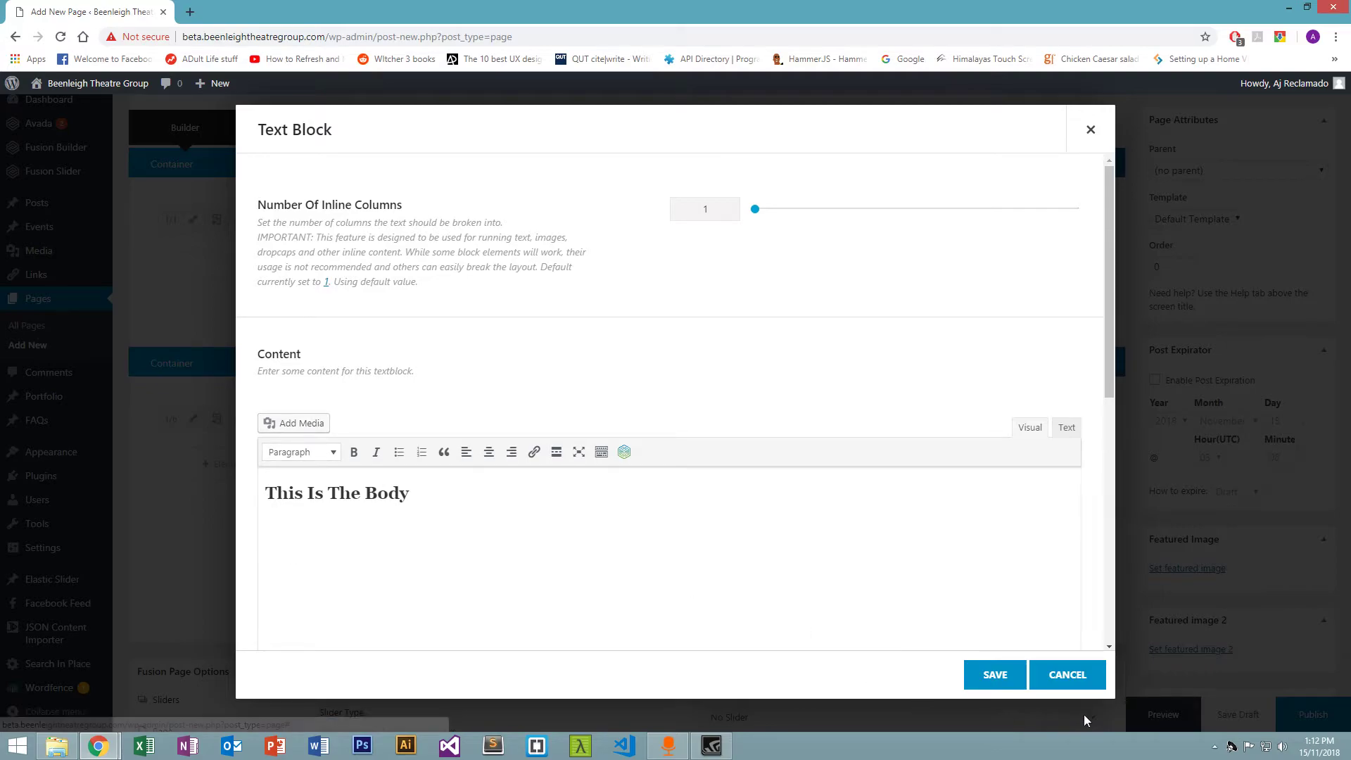
left_click(1073, 674)
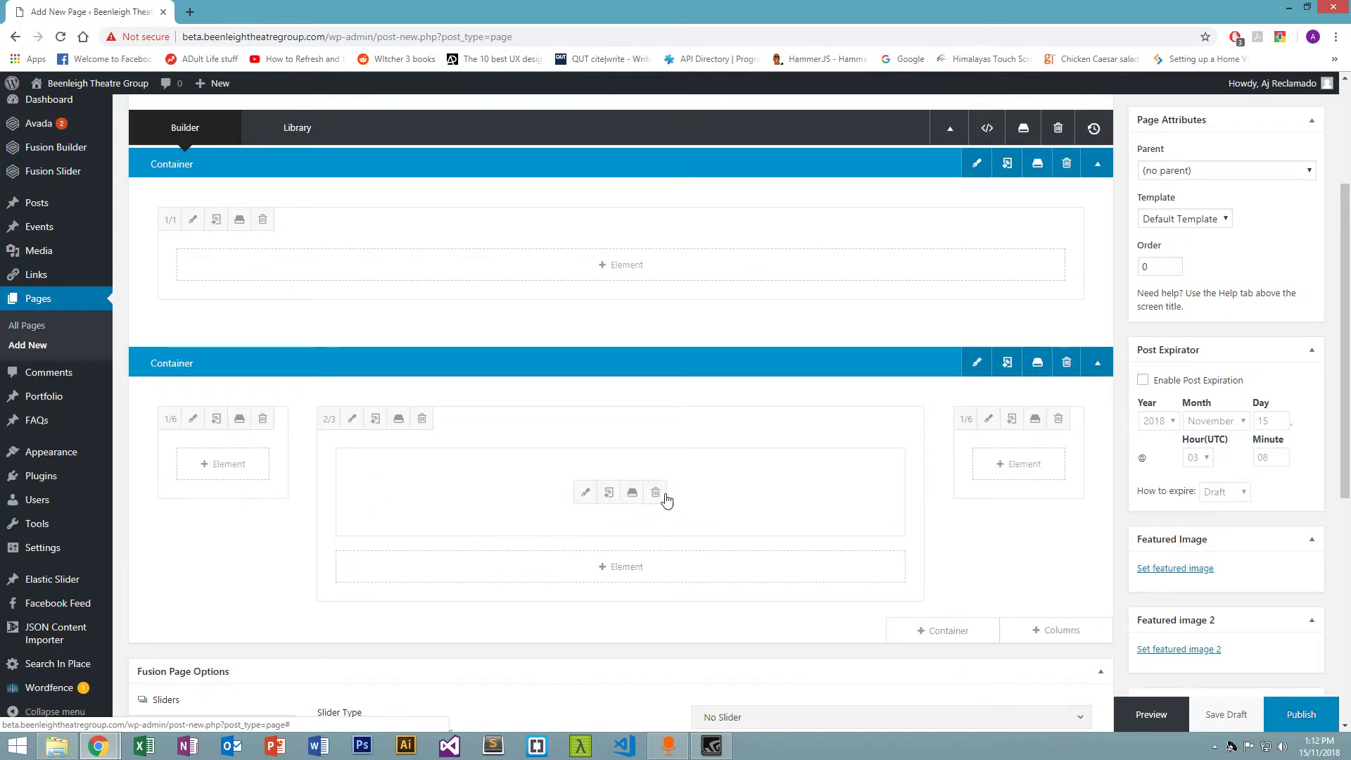
left_click(621, 574)
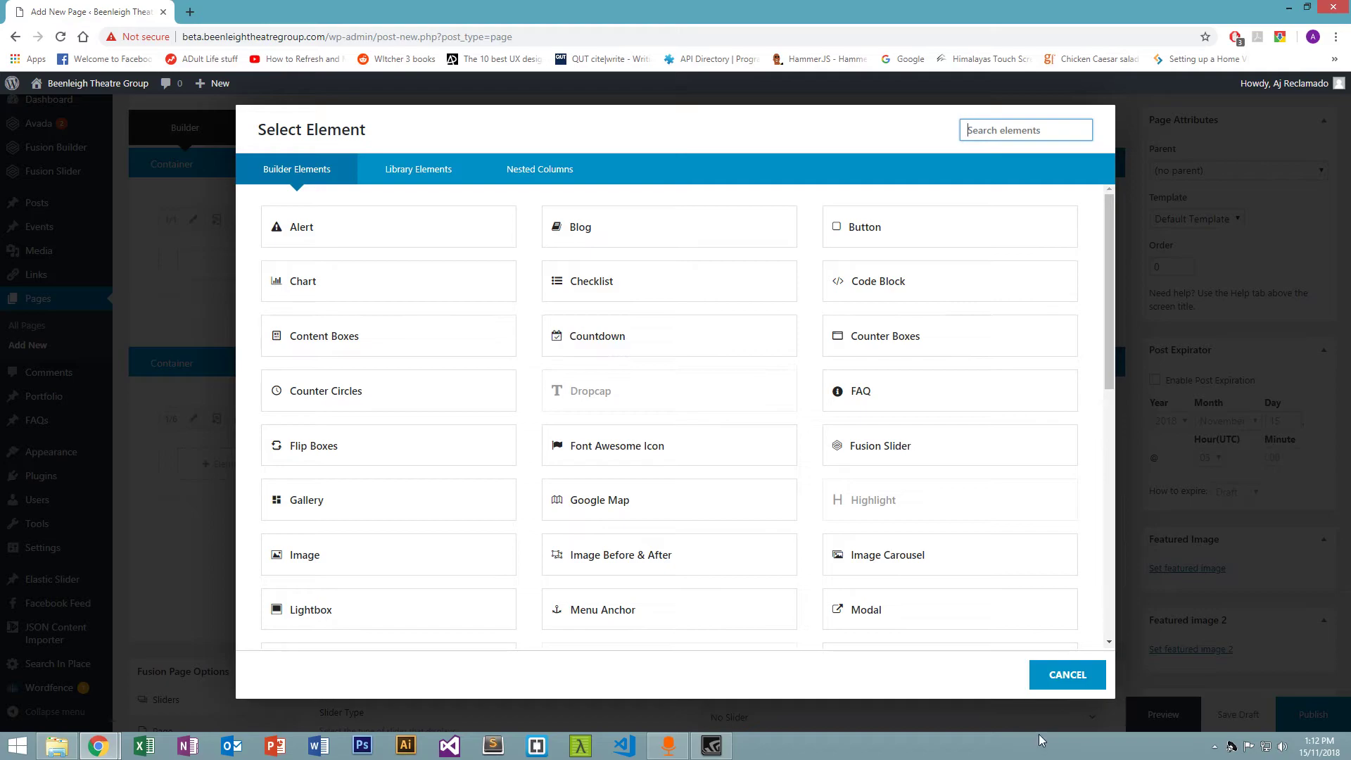
left_click(1068, 674)
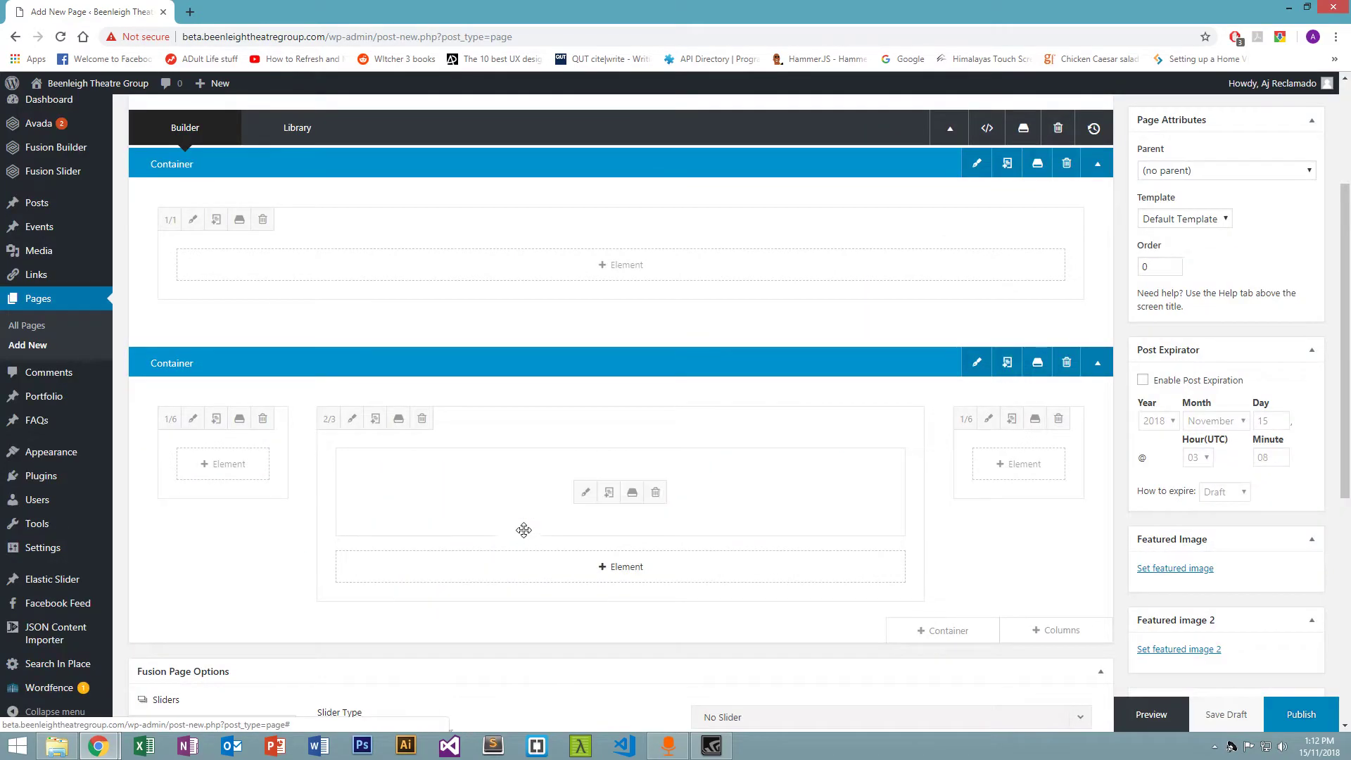
left_click(585, 493)
mouse_move(642, 597)
left_mouse_down()
mouse_move(239, 546)
mouse_move(196, 518)
left_mouse_up()
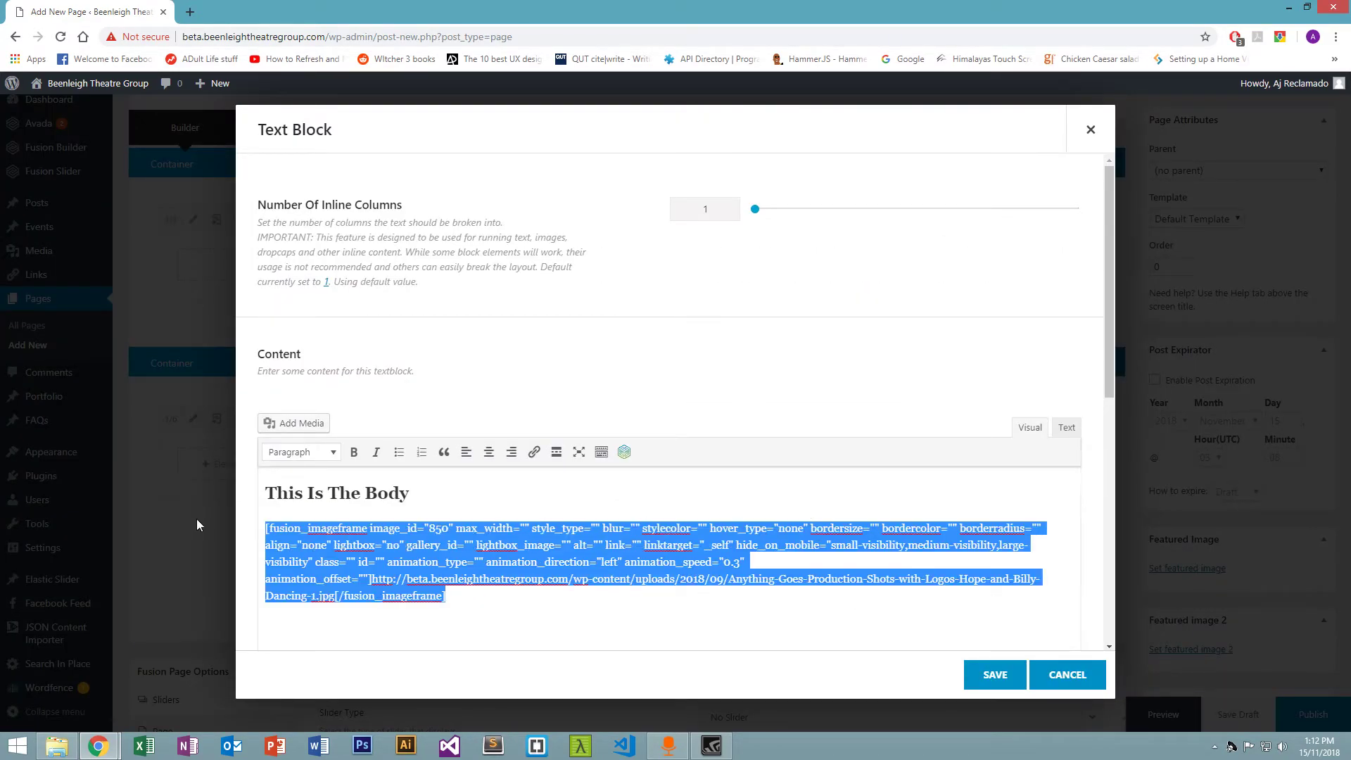
key("BackSpace")
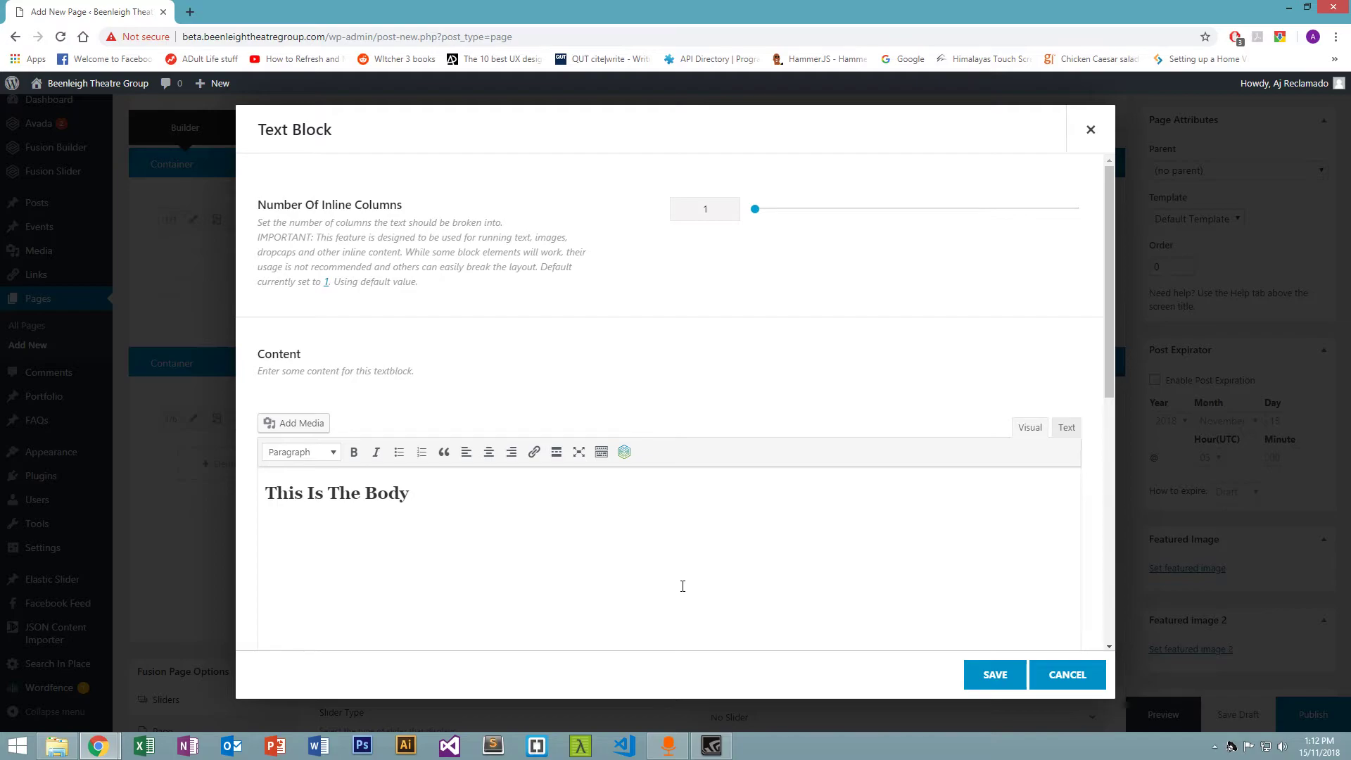
left_click(1075, 687)
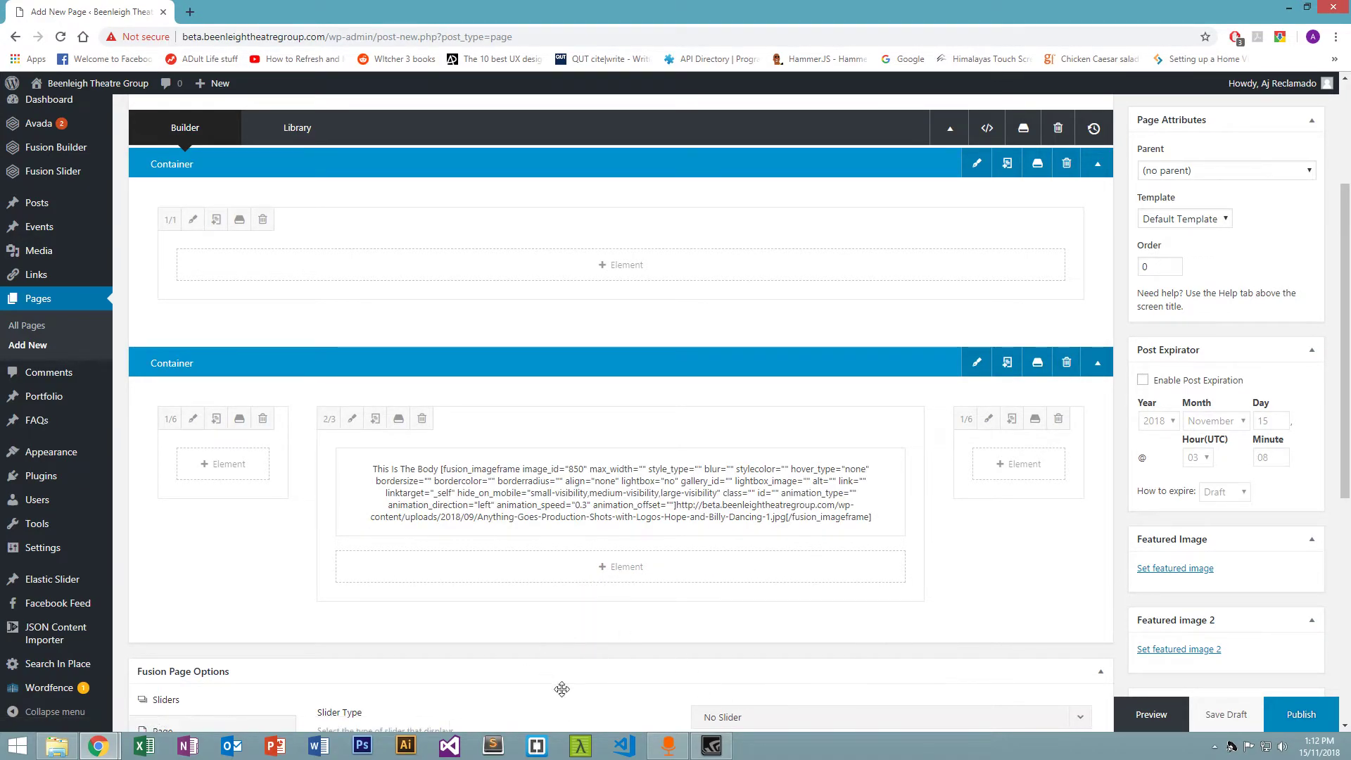
Replace the image shortcode in the text block with the line "Text block one" and save the element.
left_click(585, 494)
left_click_drag(450, 596, 210, 534)
key("BackSpace")
type("El")
key("BackSpace")
key("BackSpace")
type("Text bllo")
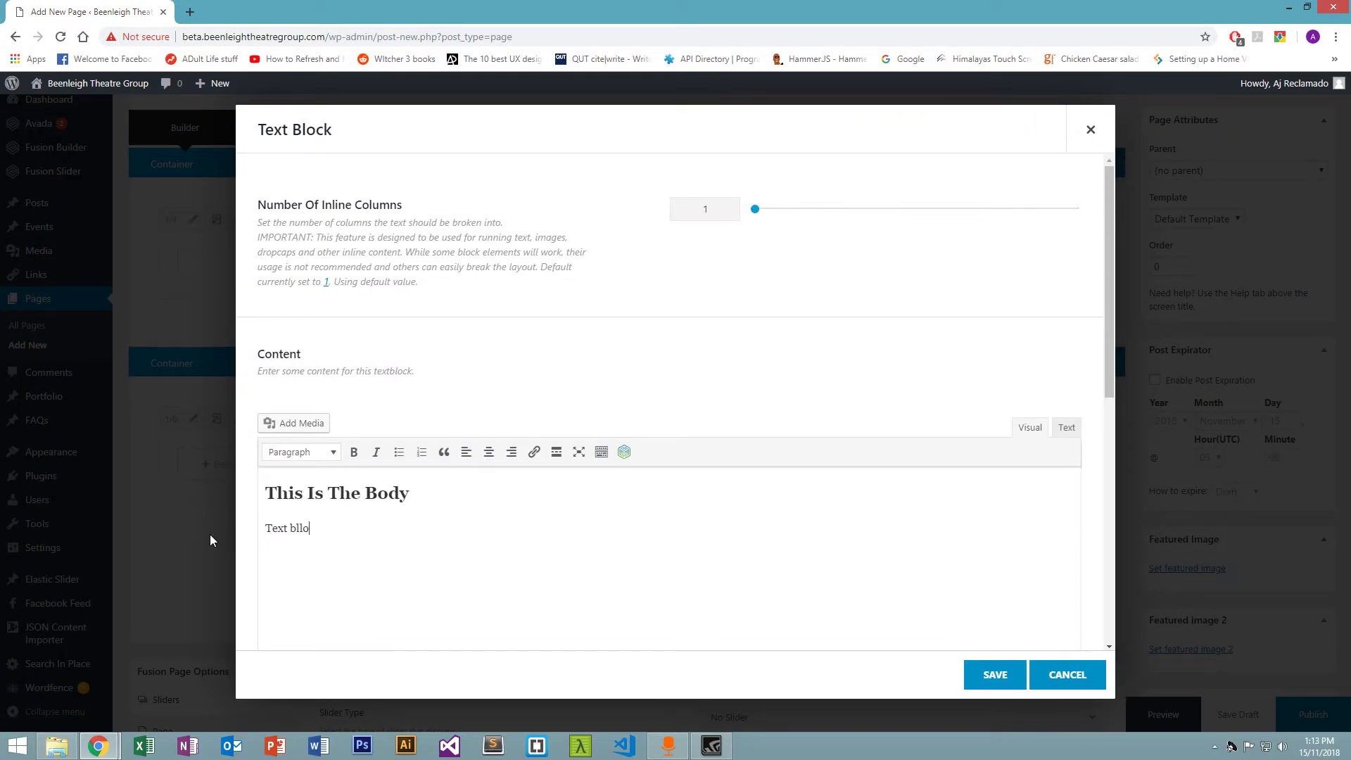
type("ck one")
key("Return")
left_click(999, 677)
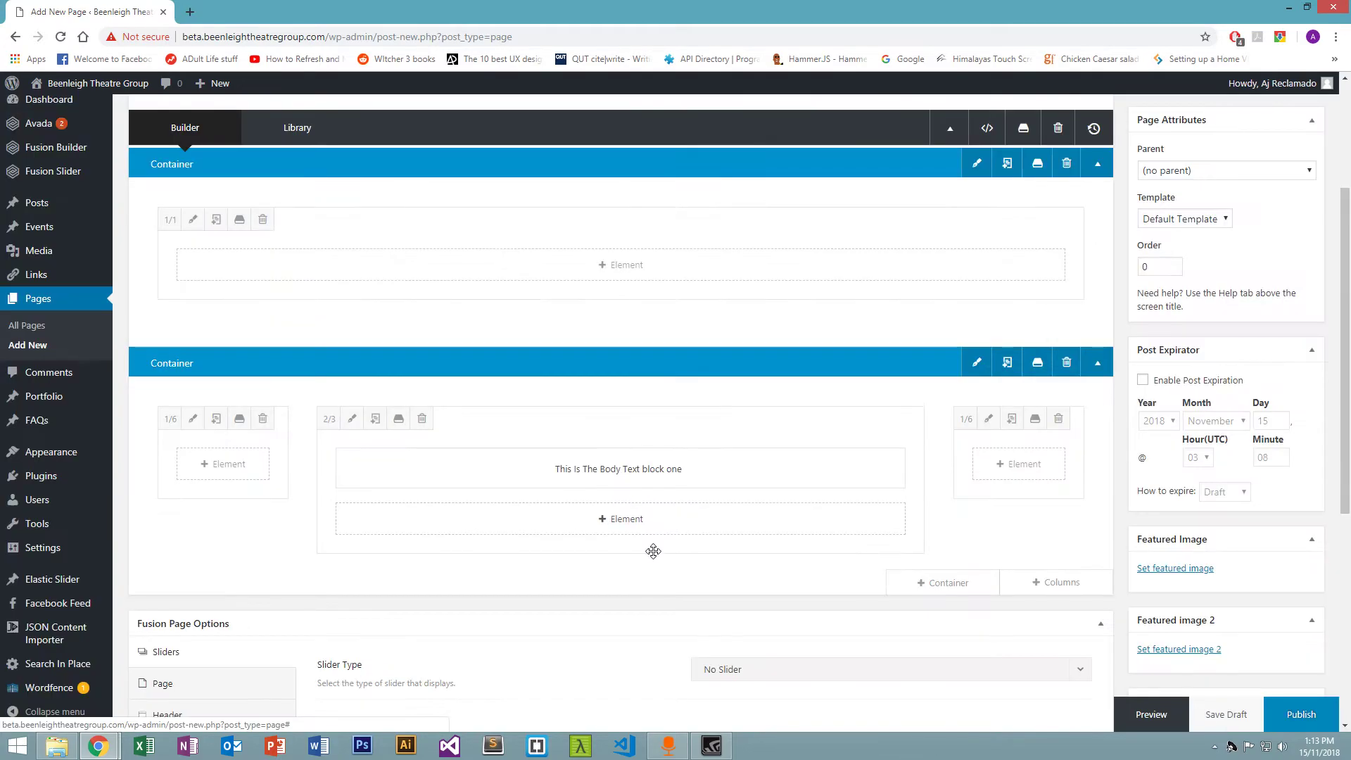
Add a Button element with the text "Test" below the text block in the 2/3 column.
left_click(657, 531)
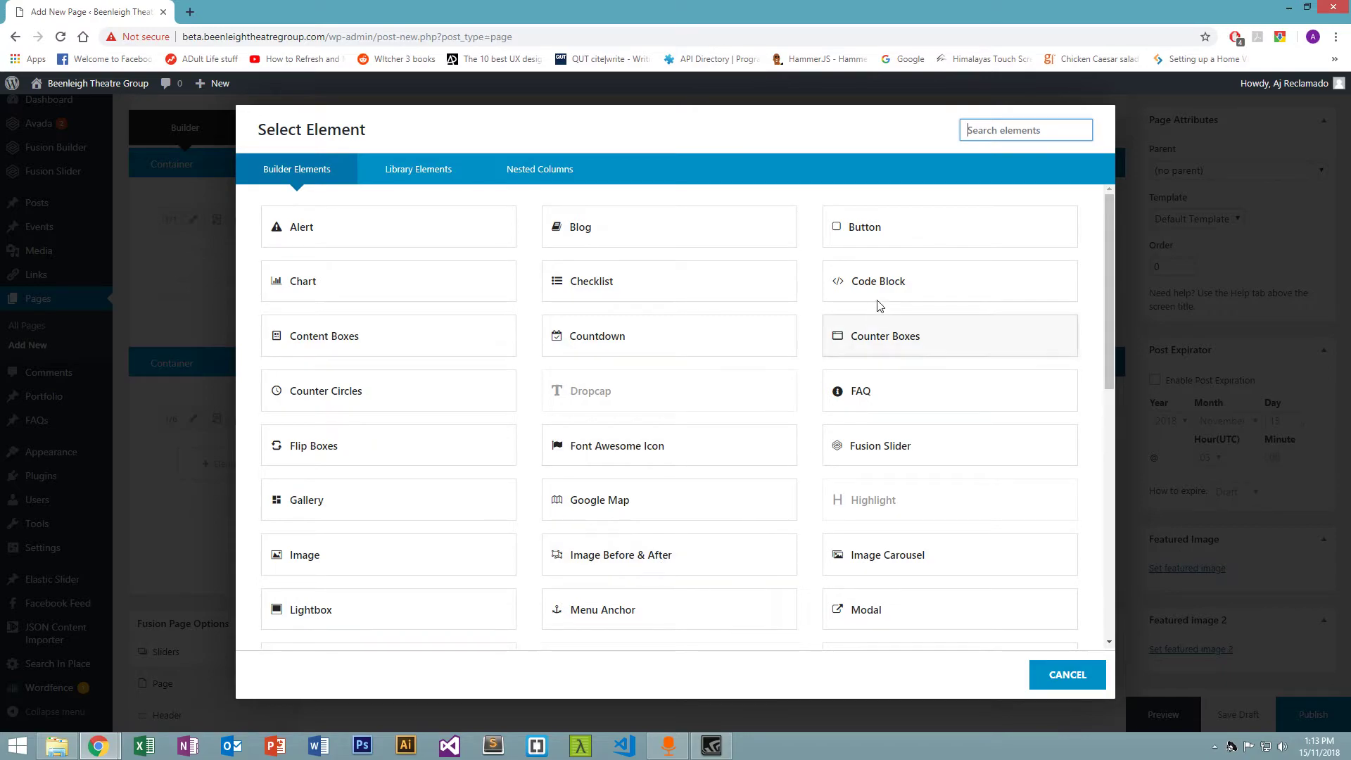
left_click(892, 232)
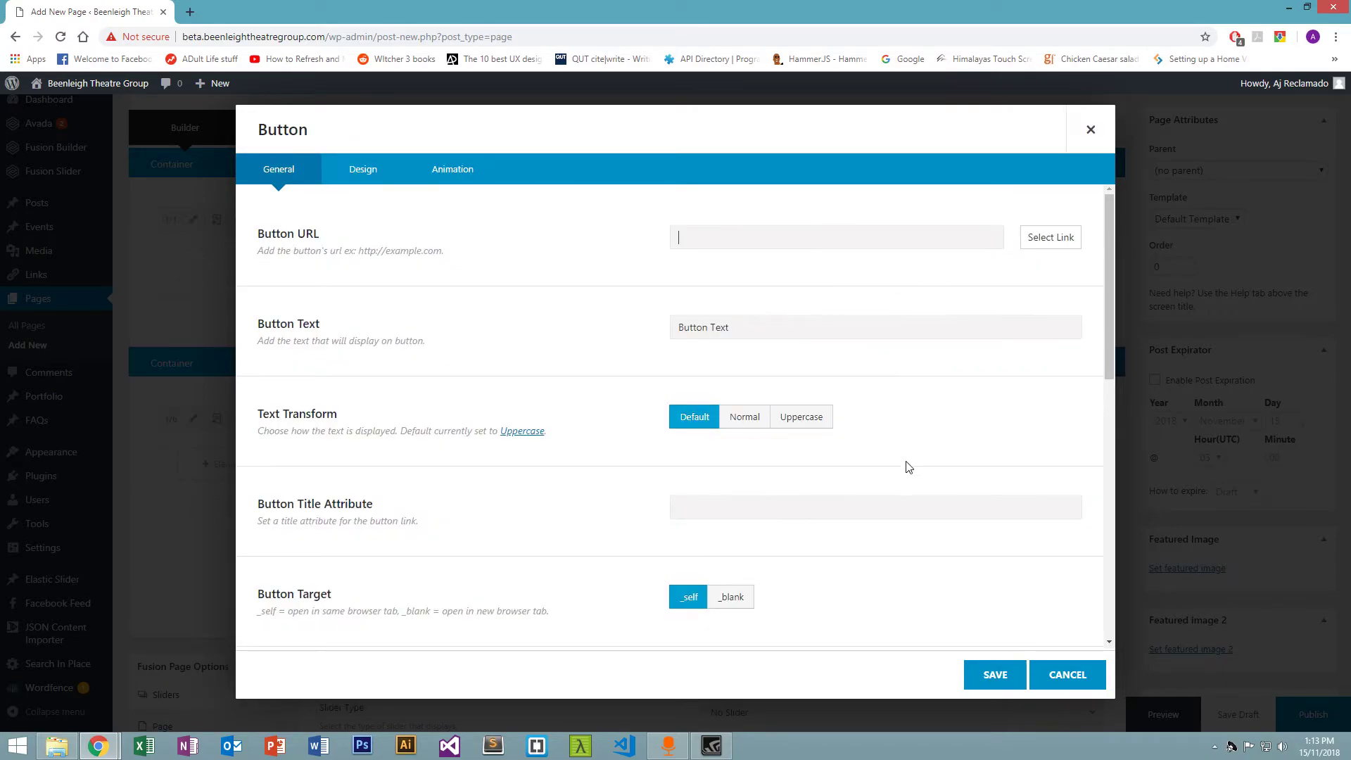
left_click_drag(800, 332, 568, 352)
type("Test")
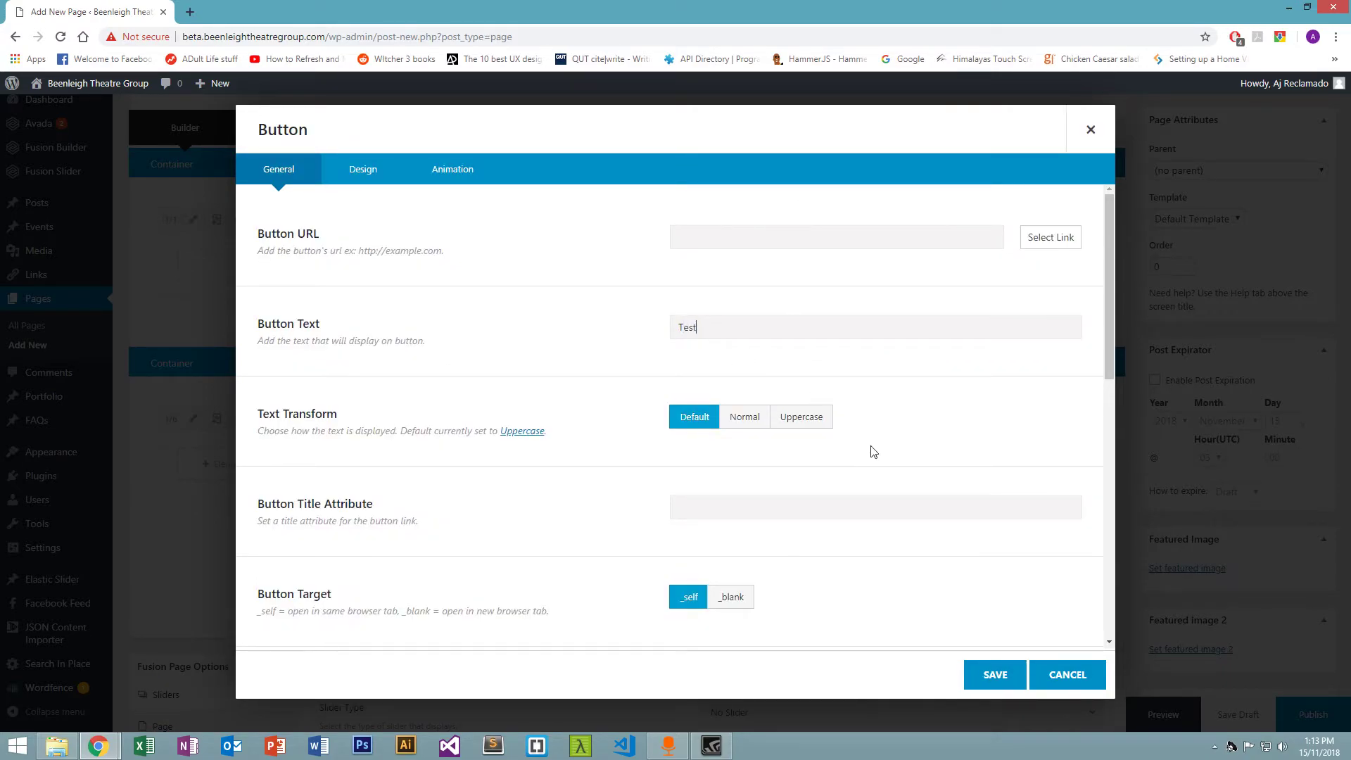
left_click(992, 676)
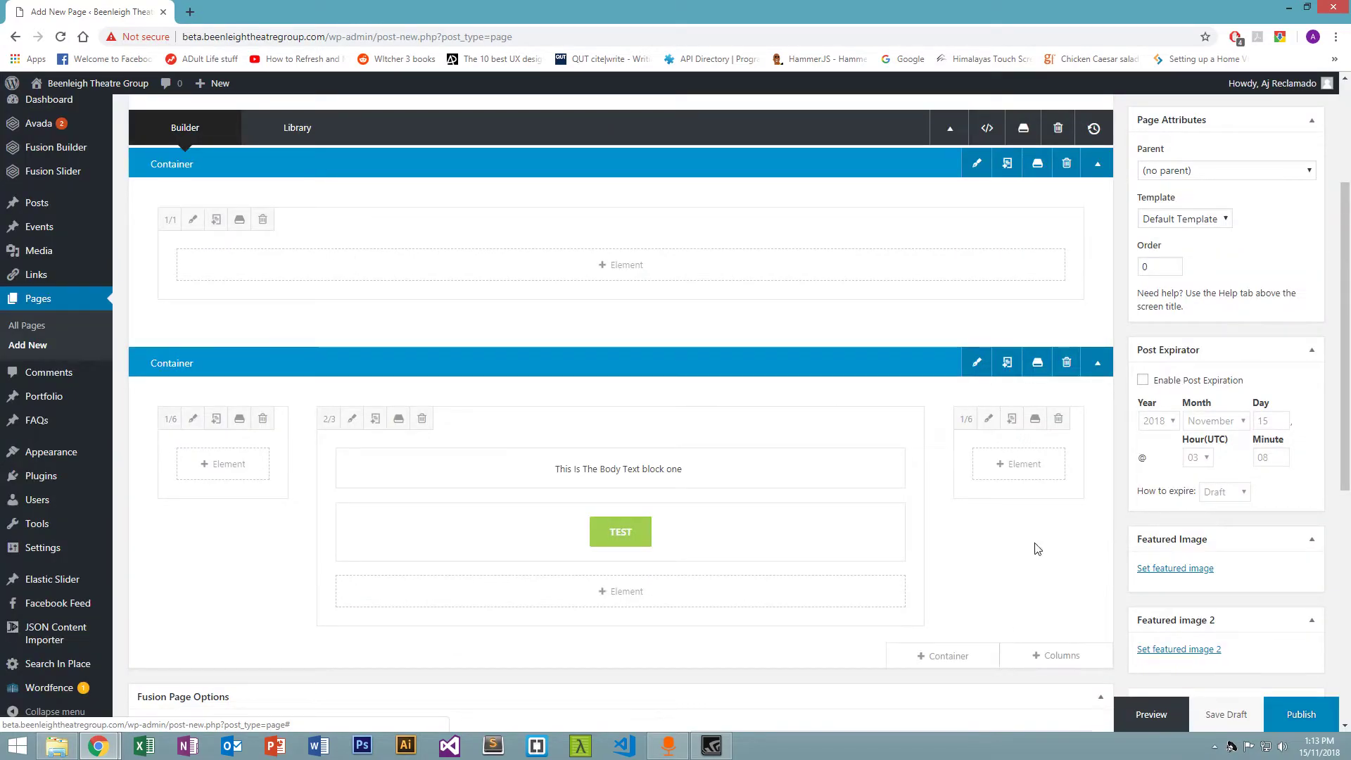
Add a second Text Block element with its default content below the Test button.
left_click(682, 597)
left_click(985, 138)
type("Text")
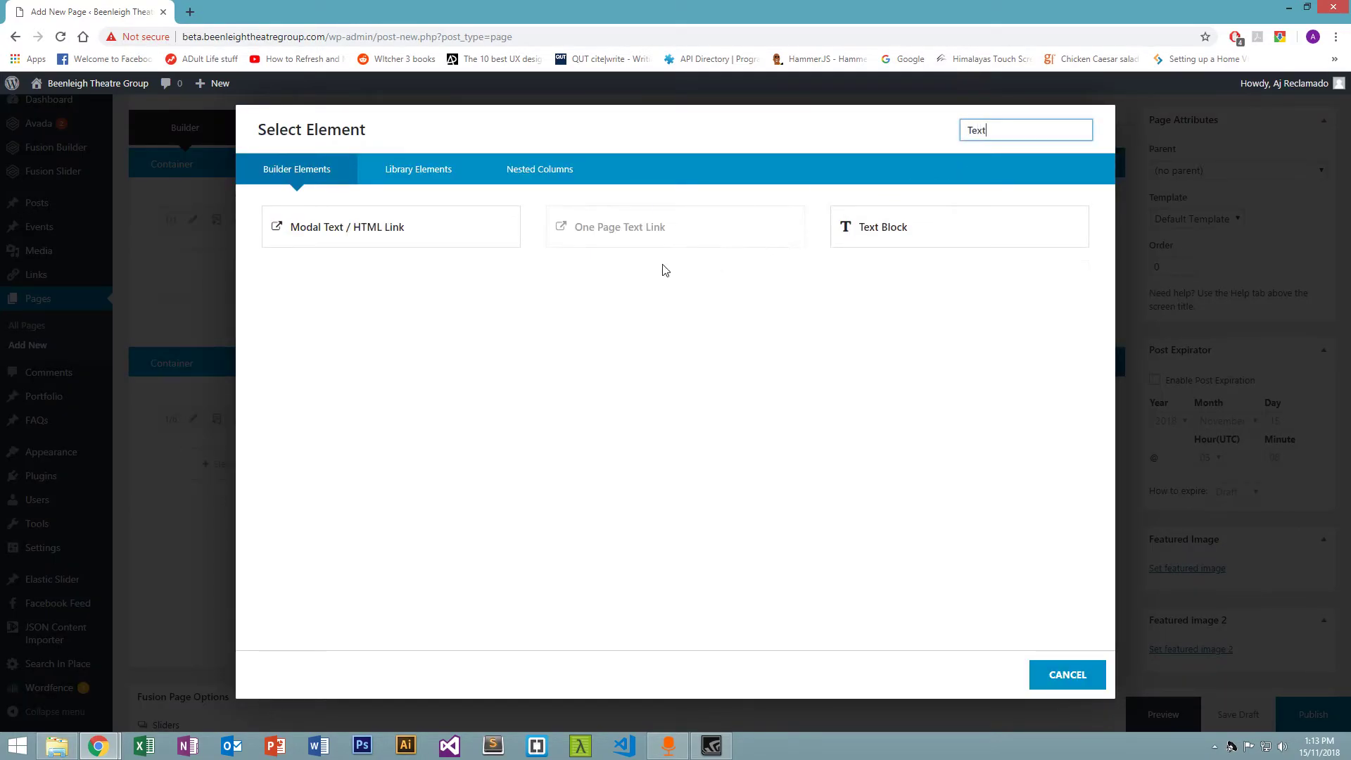
left_click(854, 239)
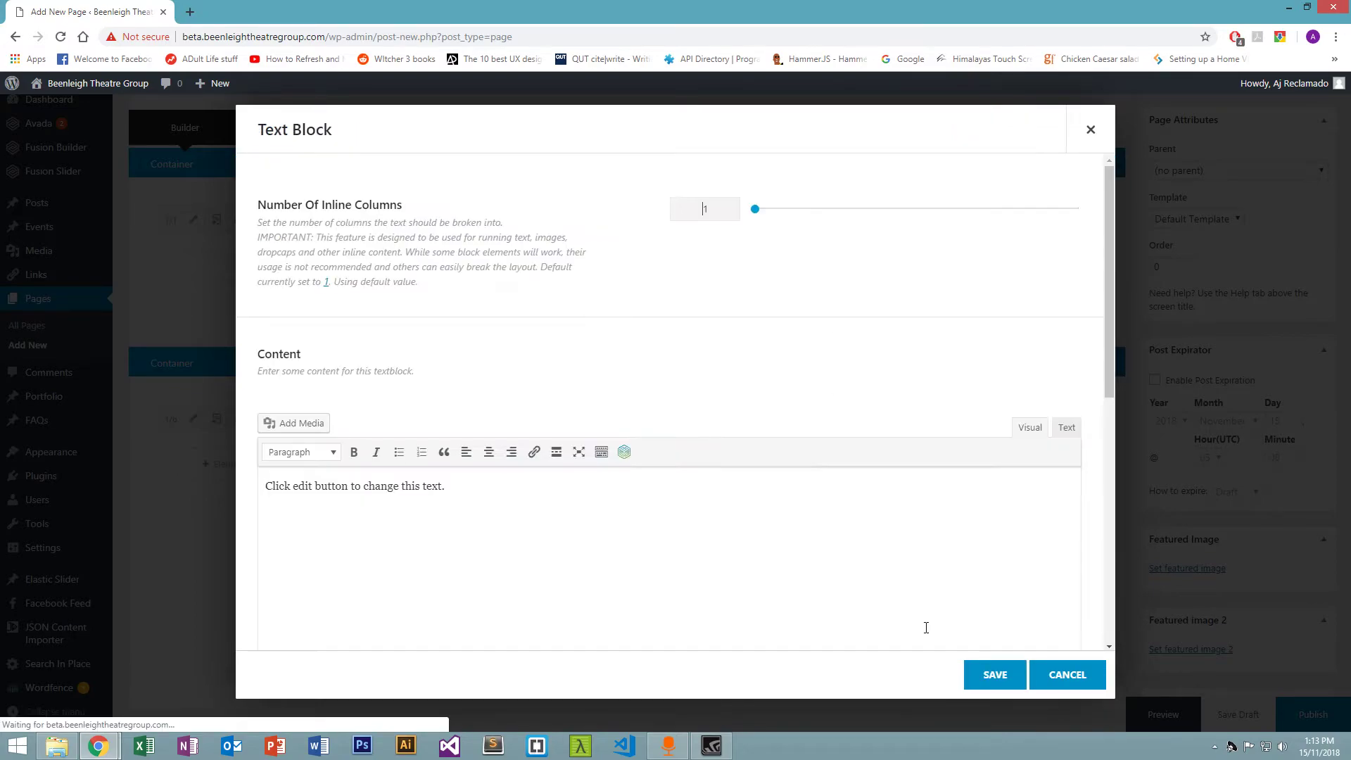
left_click(1005, 675)
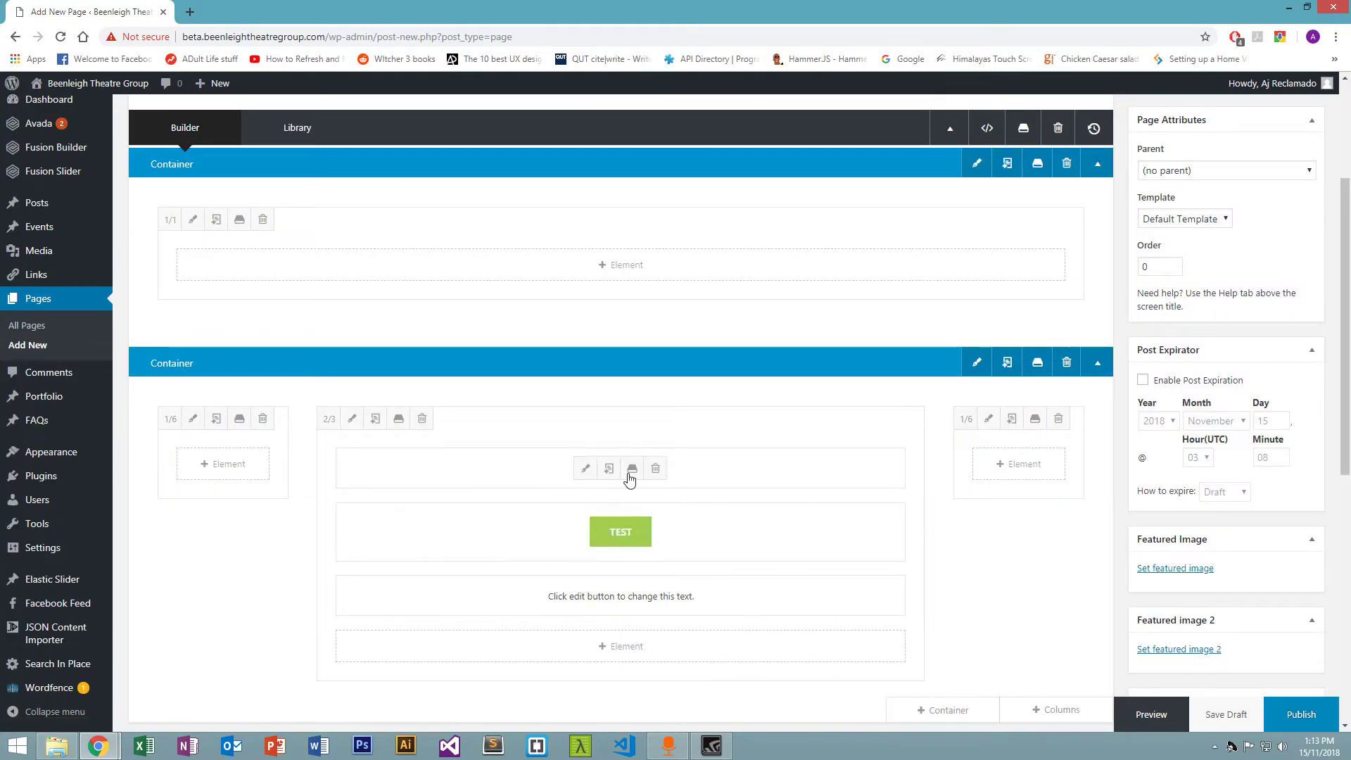
Add a Title element below the second text block in the 2/3 column.
scroll(660, 536, "down", 3)
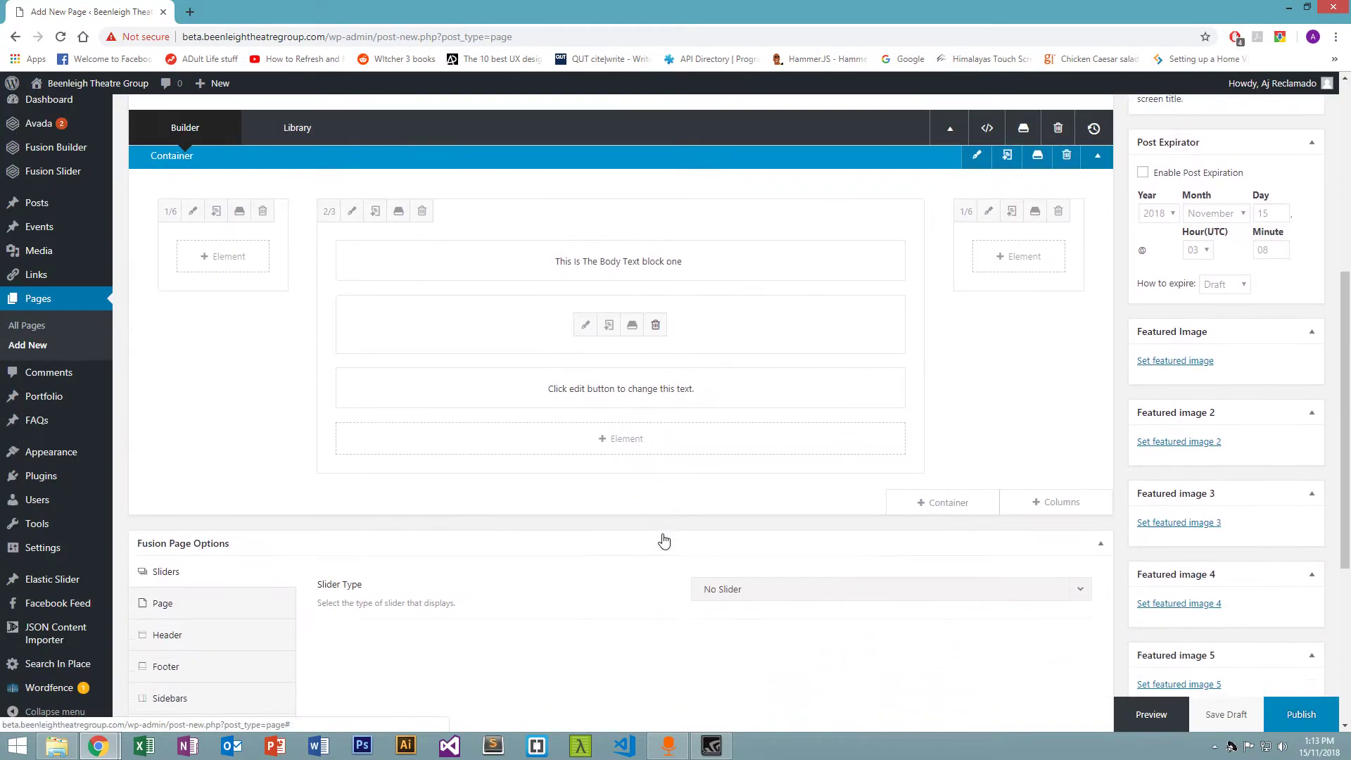
scroll(817, 519, "up", 1)
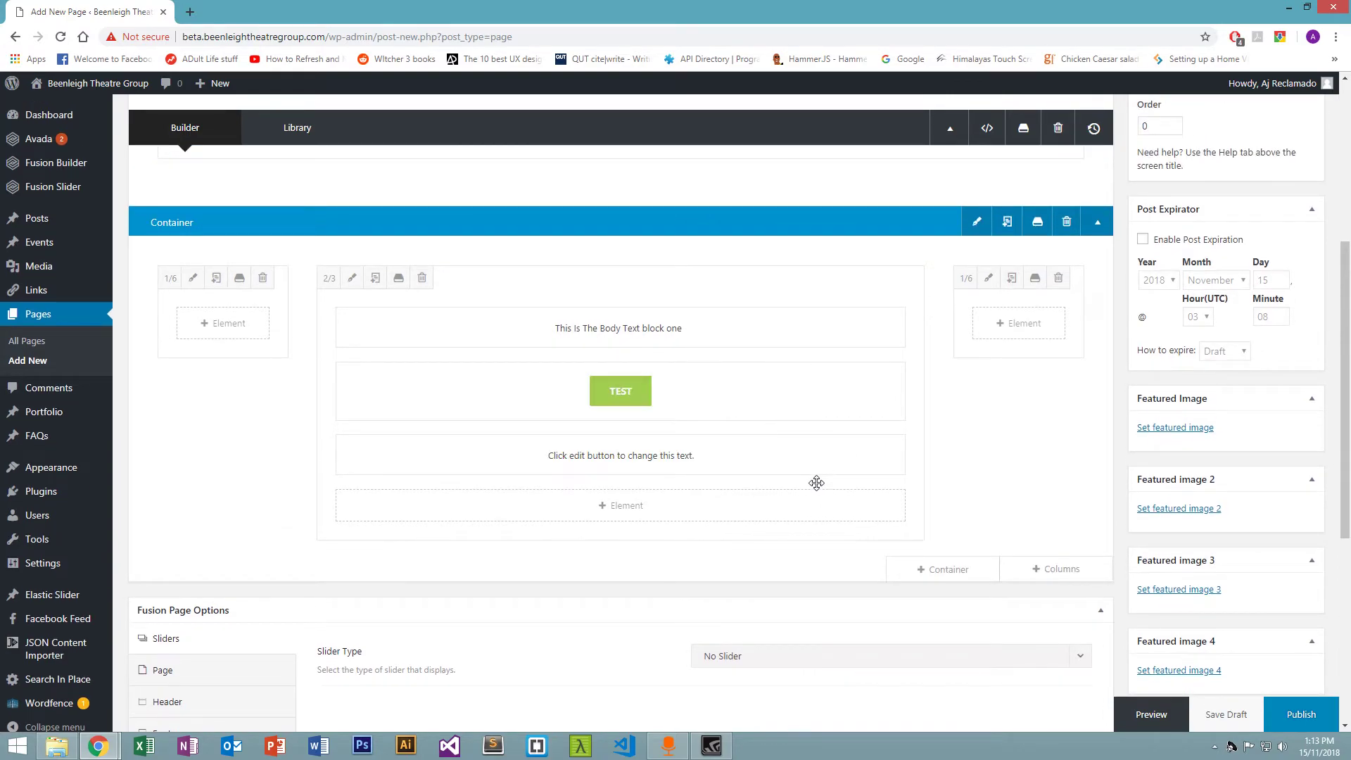
scroll(809, 492, "up", 1)
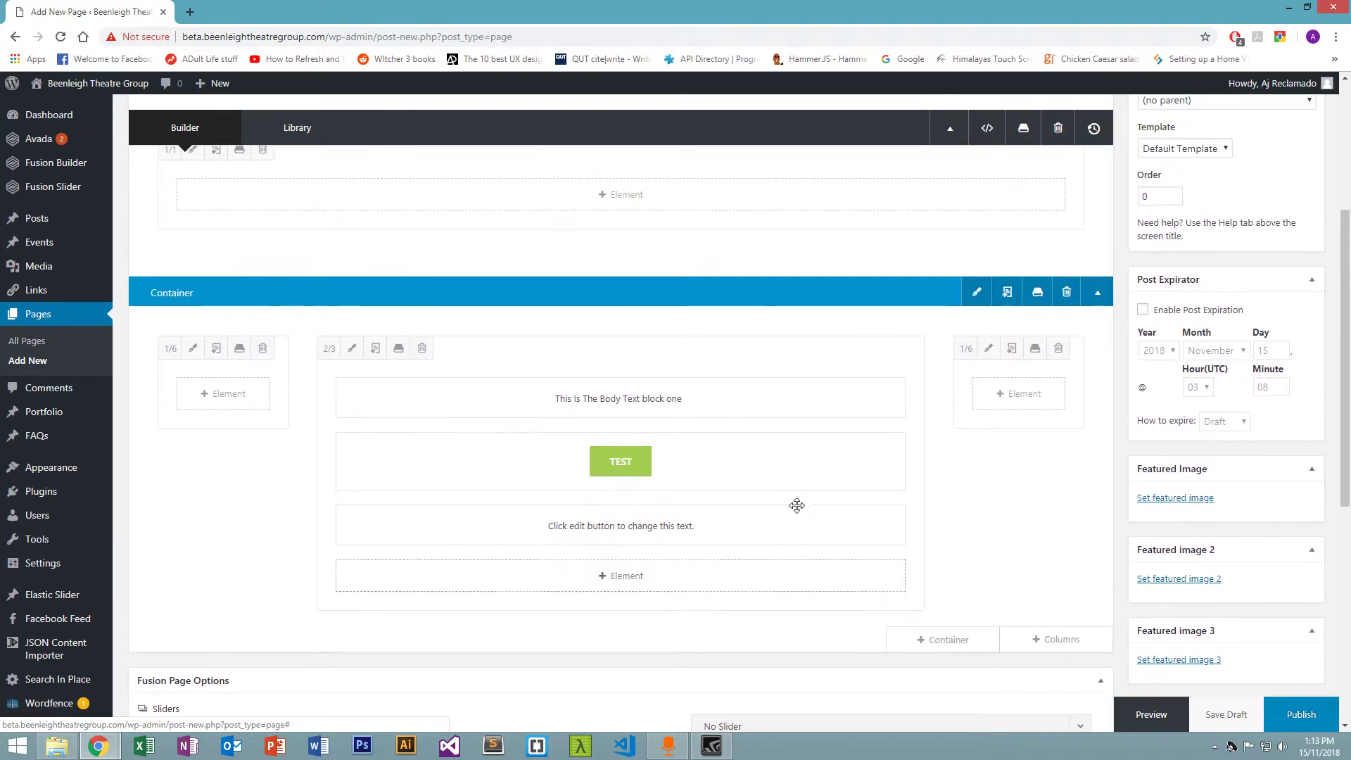
scroll(739, 443, "up", 3)
scroll(619, 457, "down", 4)
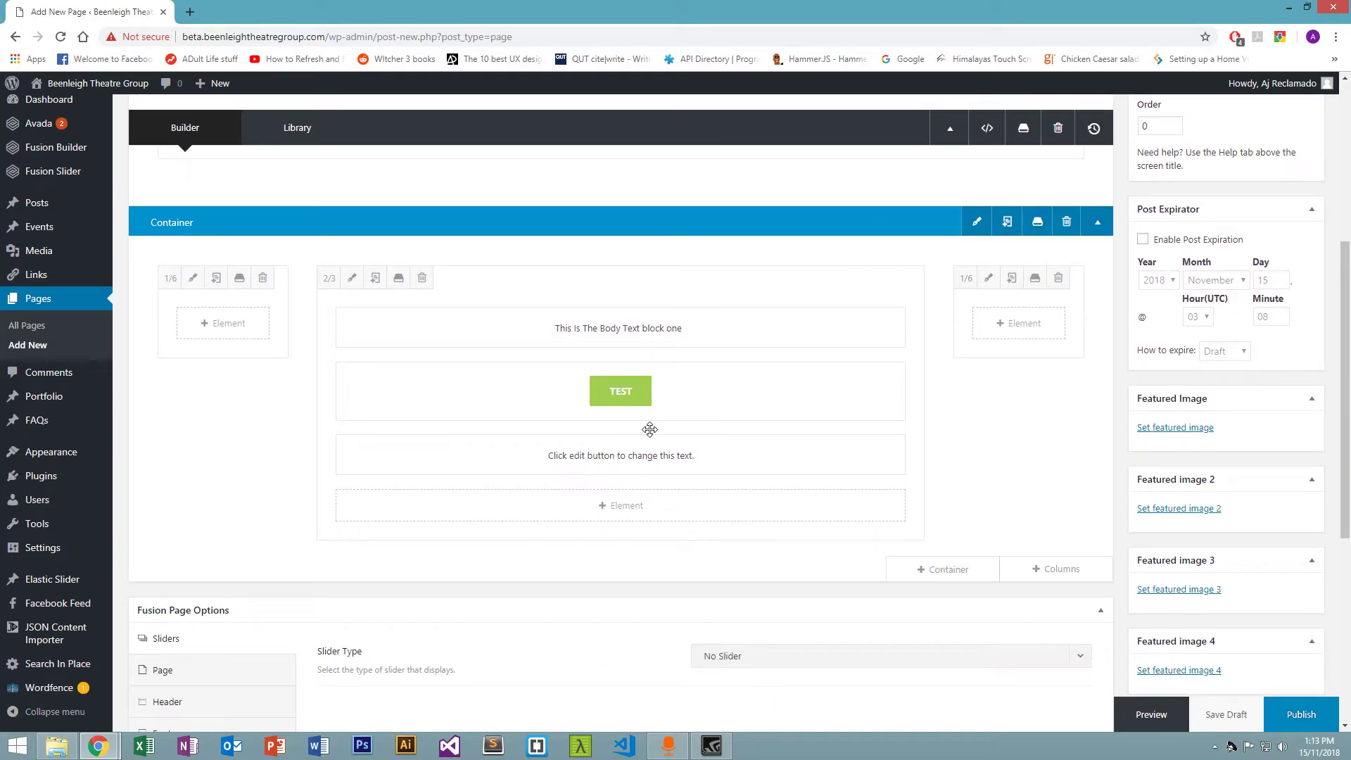
left_click(643, 504)
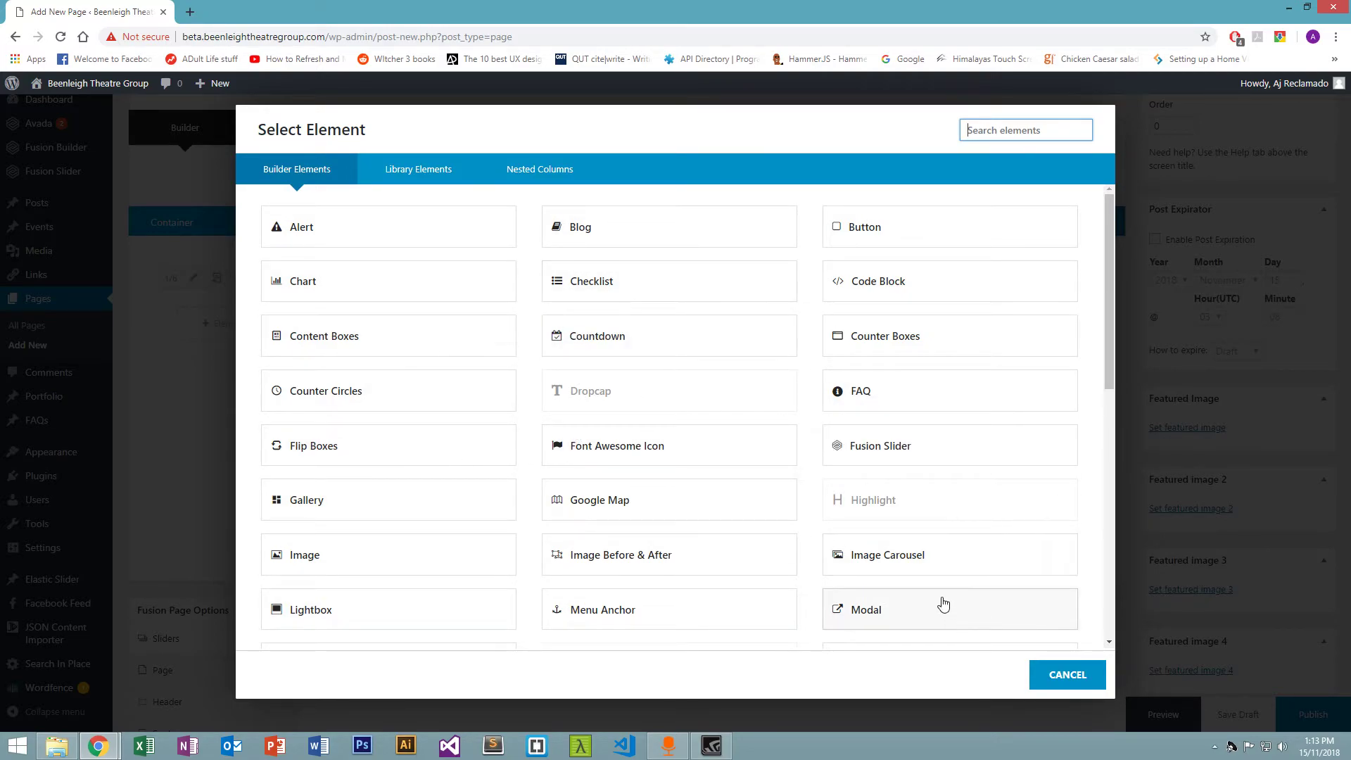
scroll(754, 513, "down", 8)
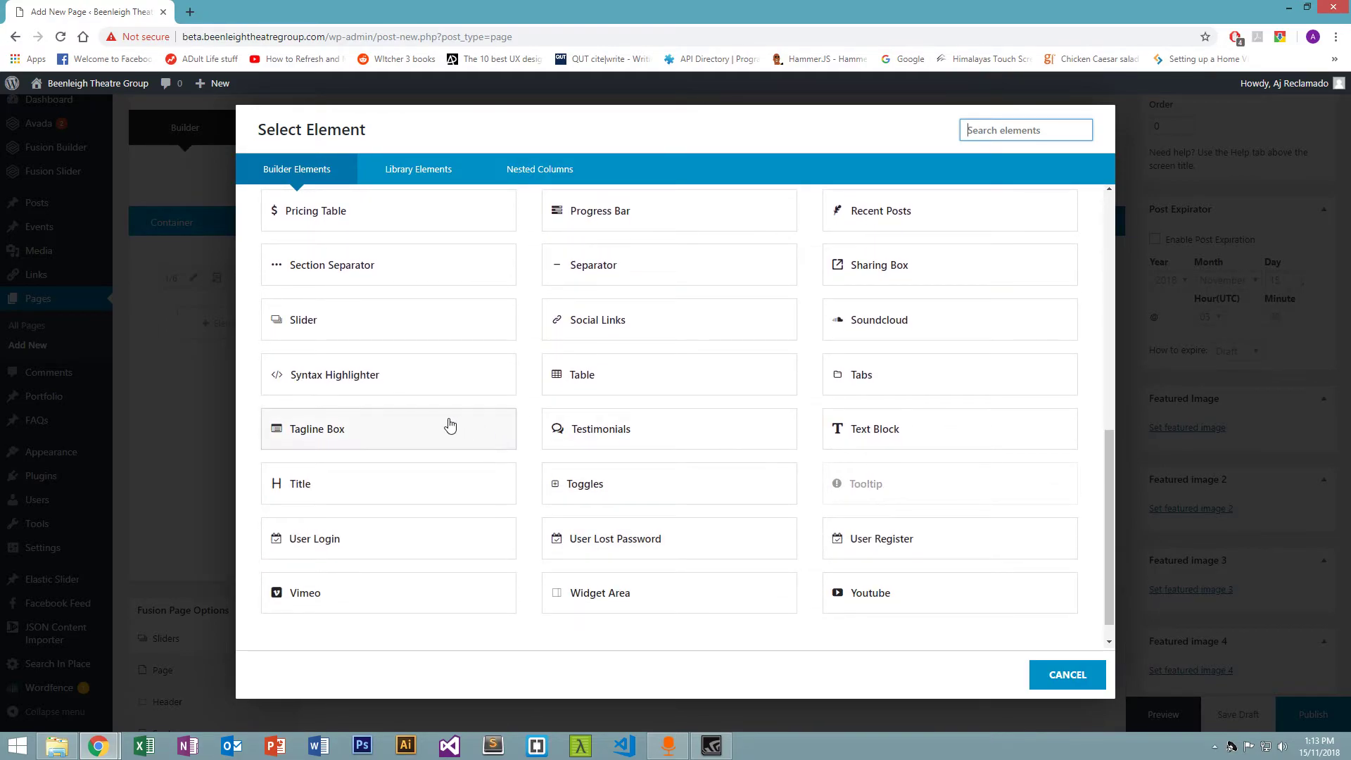
scroll(450, 425, "up", 8)
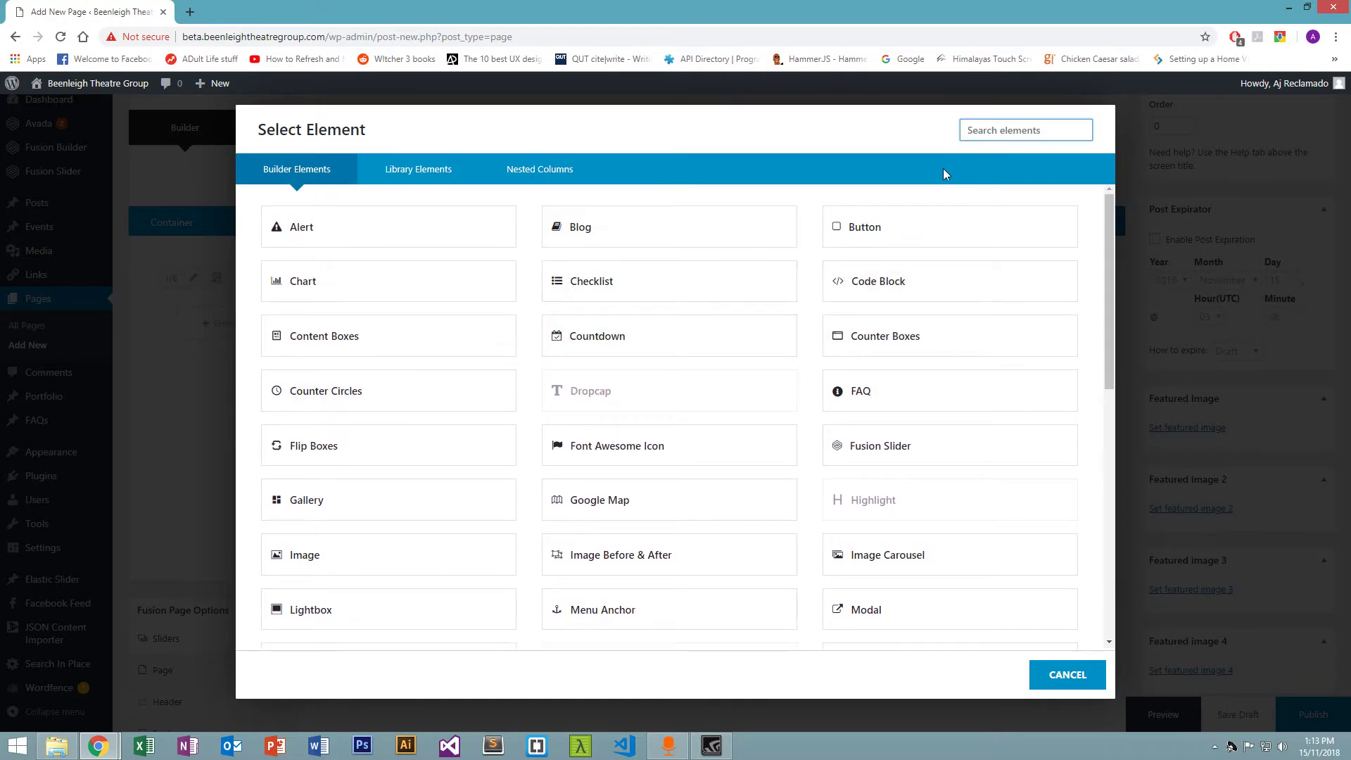
type("Title")
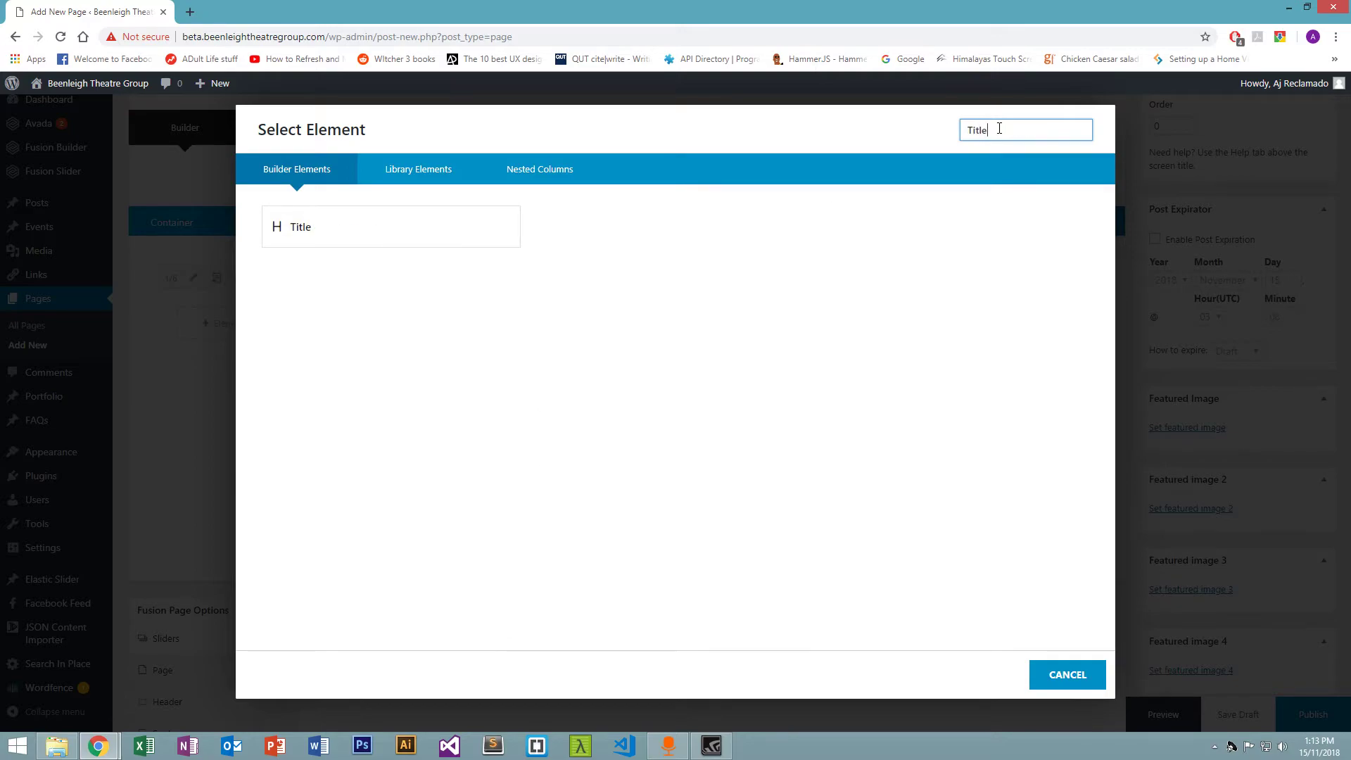
left_click(414, 236)
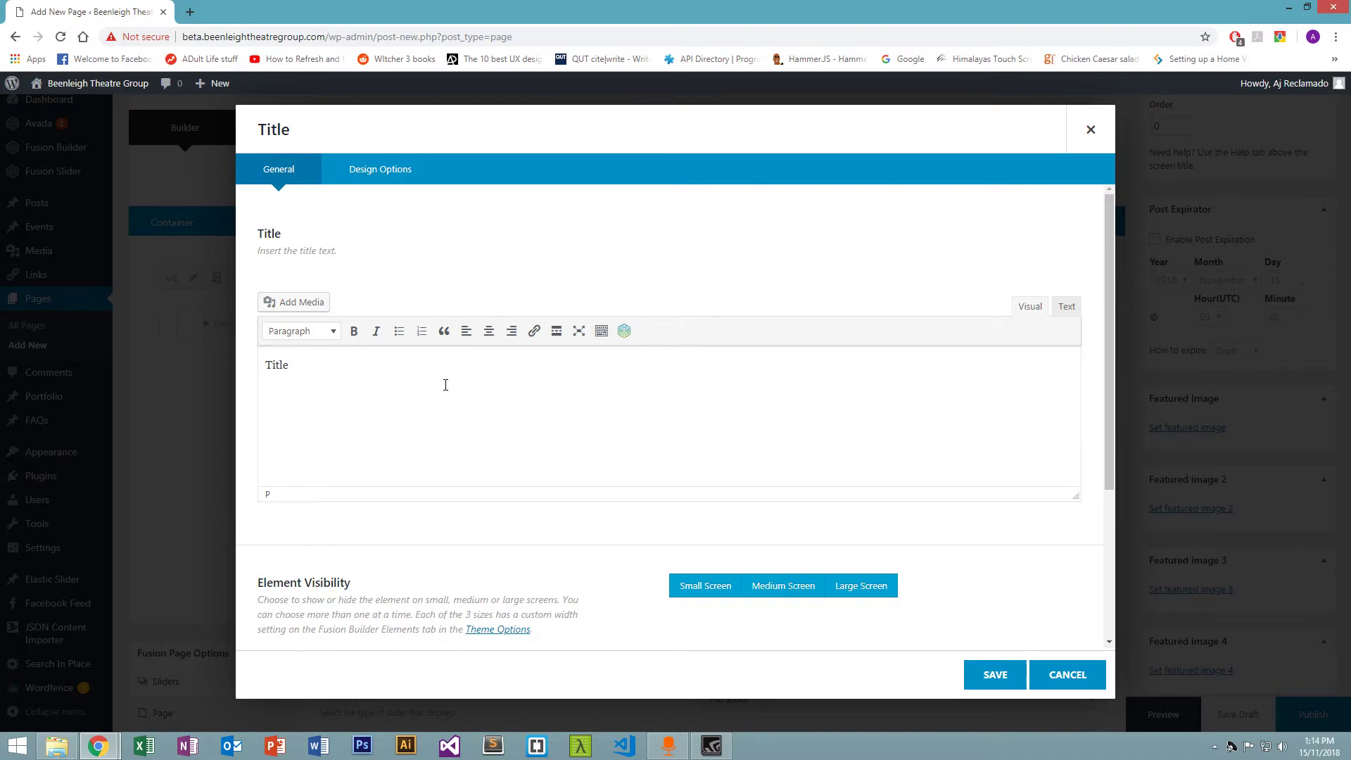
Format the title text "Title" as Heading 1.
left_click(327, 332)
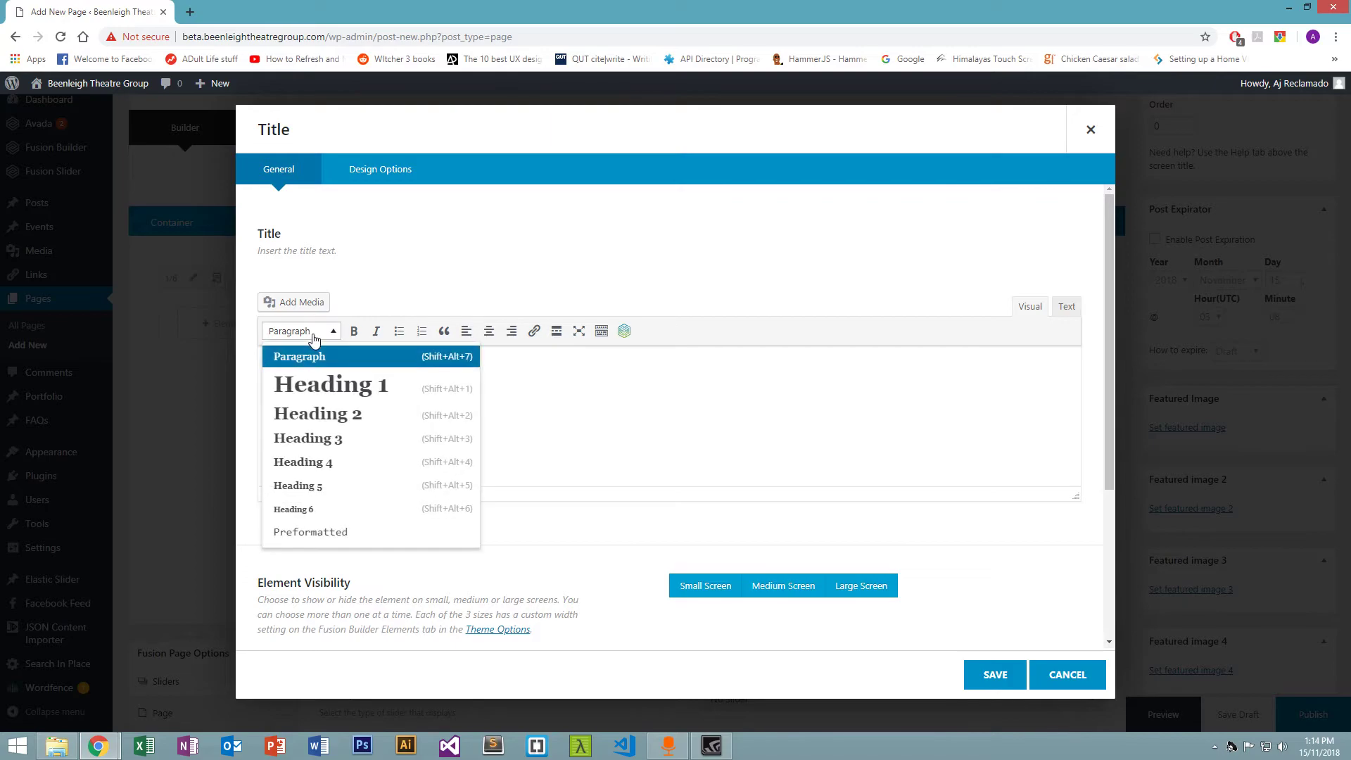
left_click(327, 385)
left_click_drag(239, 376, 462, 383)
left_click(453, 386)
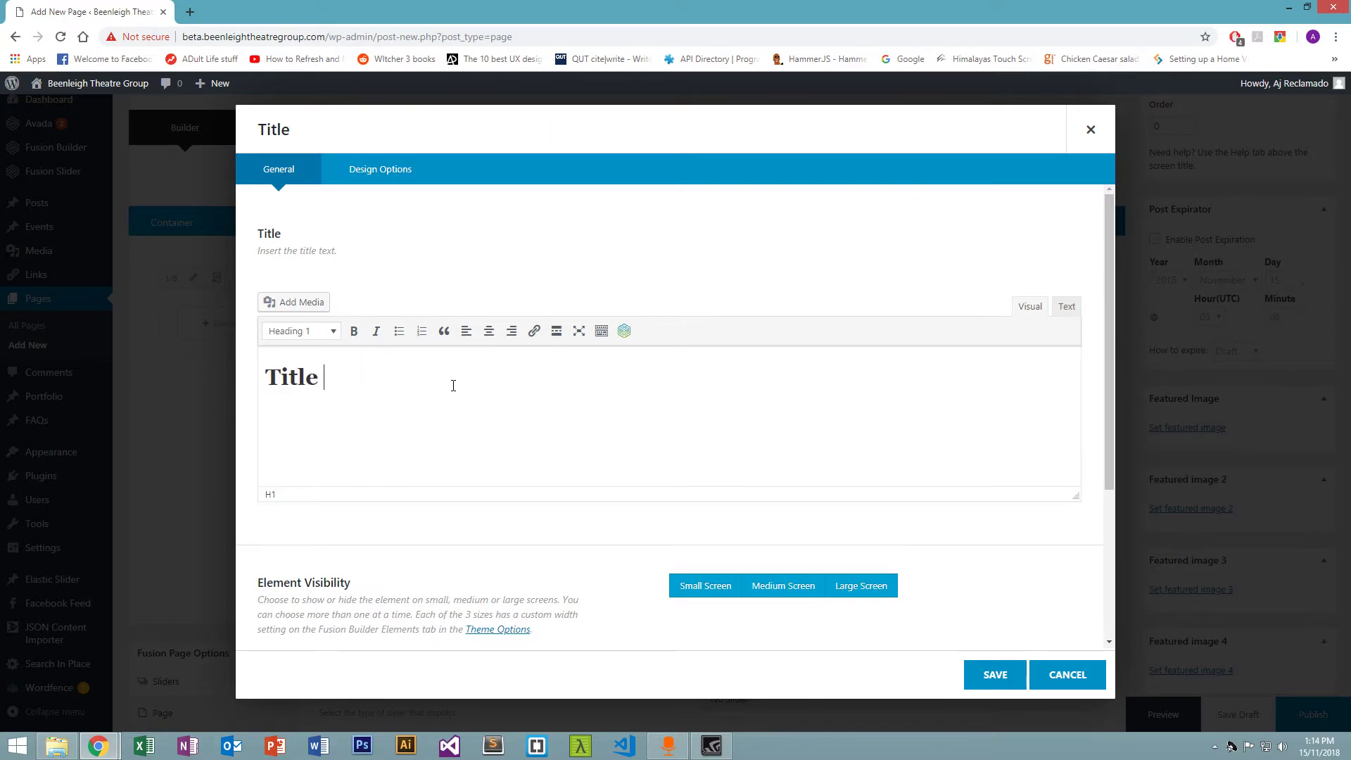
Set the title's HTML heading size to H1 in its design options, leaving the font size empty.
left_click(373, 180)
left_click(719, 327)
left_click(682, 334)
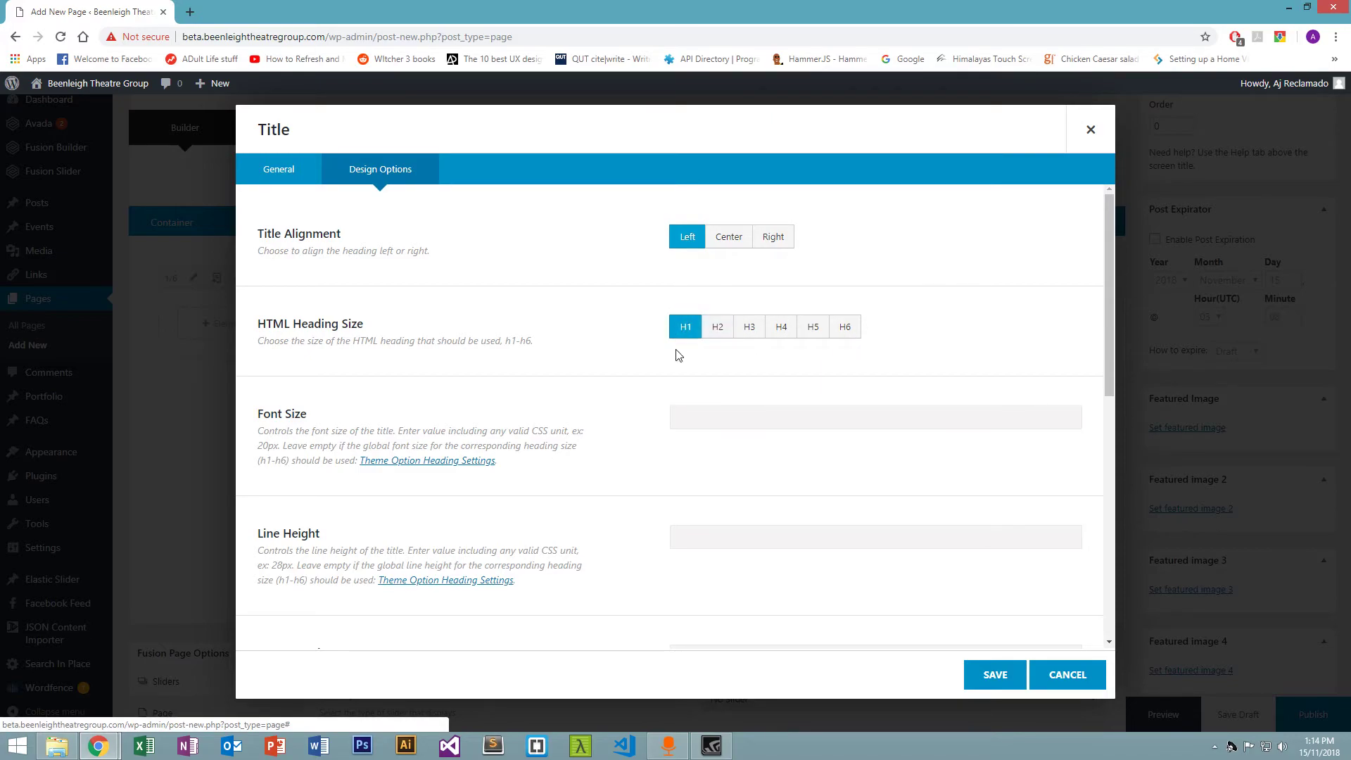
left_click(705, 428)
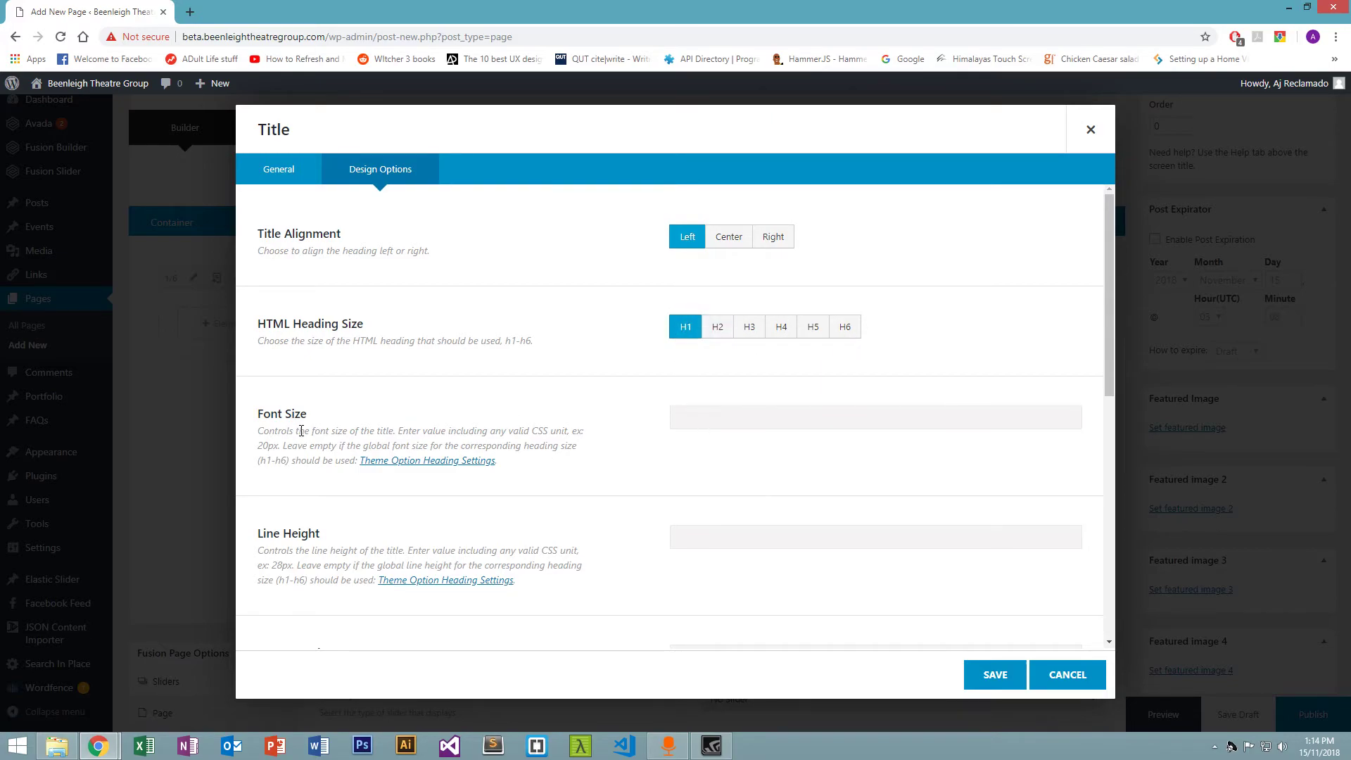
left_click_drag(279, 448, 190, 455)
left_click(258, 444)
Try the alignment options for the title, settle on Right, and save the Title element.
left_click(730, 235)
left_click(772, 236)
left_click(731, 237)
left_click(693, 240)
left_click(748, 244)
left_click(765, 244)
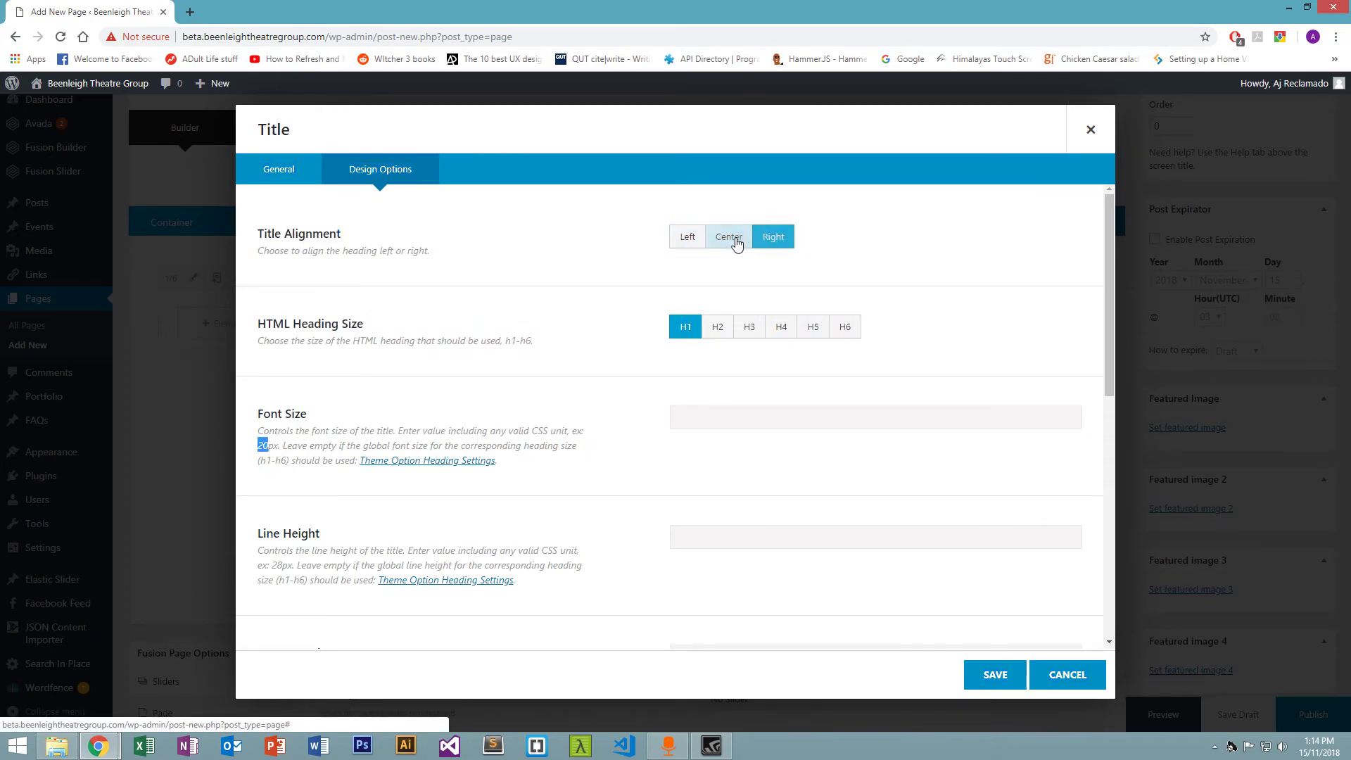
left_click(715, 245)
left_click(690, 239)
left_click(765, 243)
left_click(296, 172)
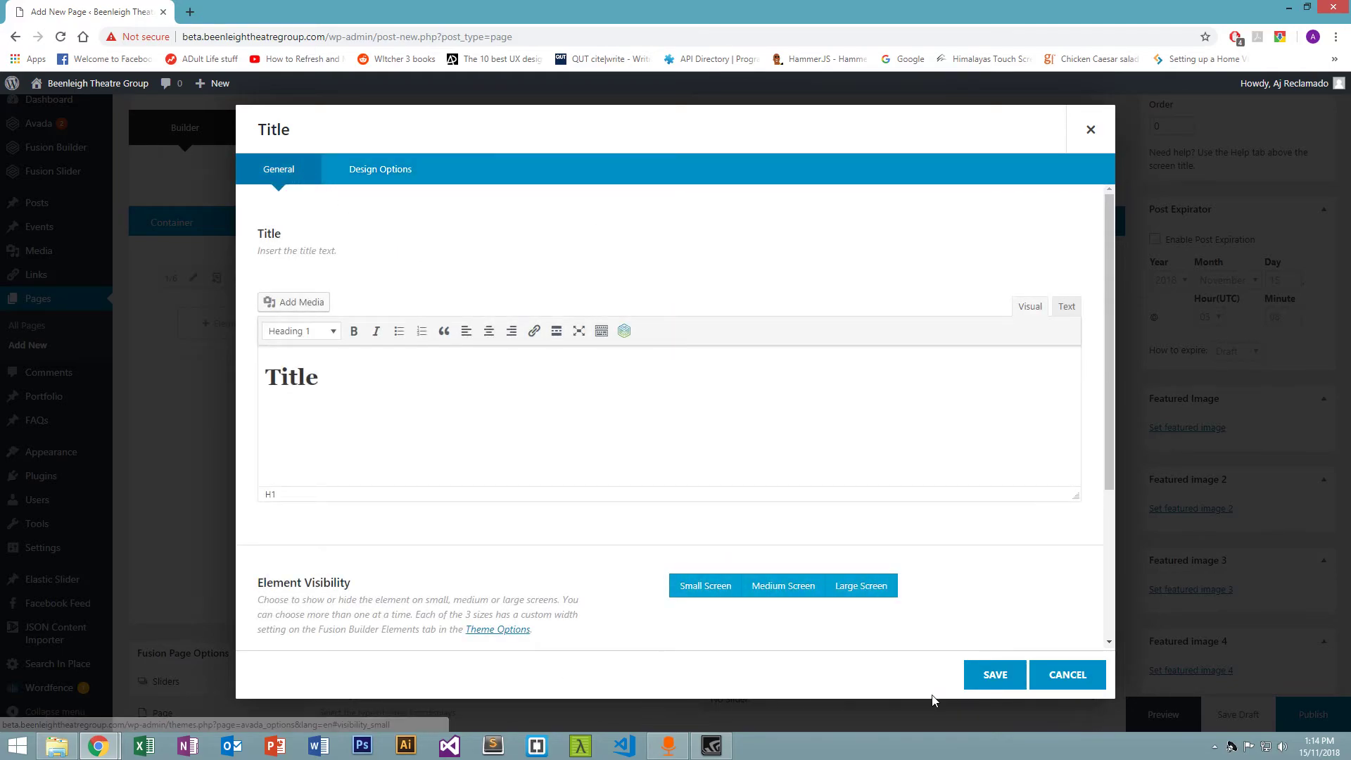
left_click(989, 676)
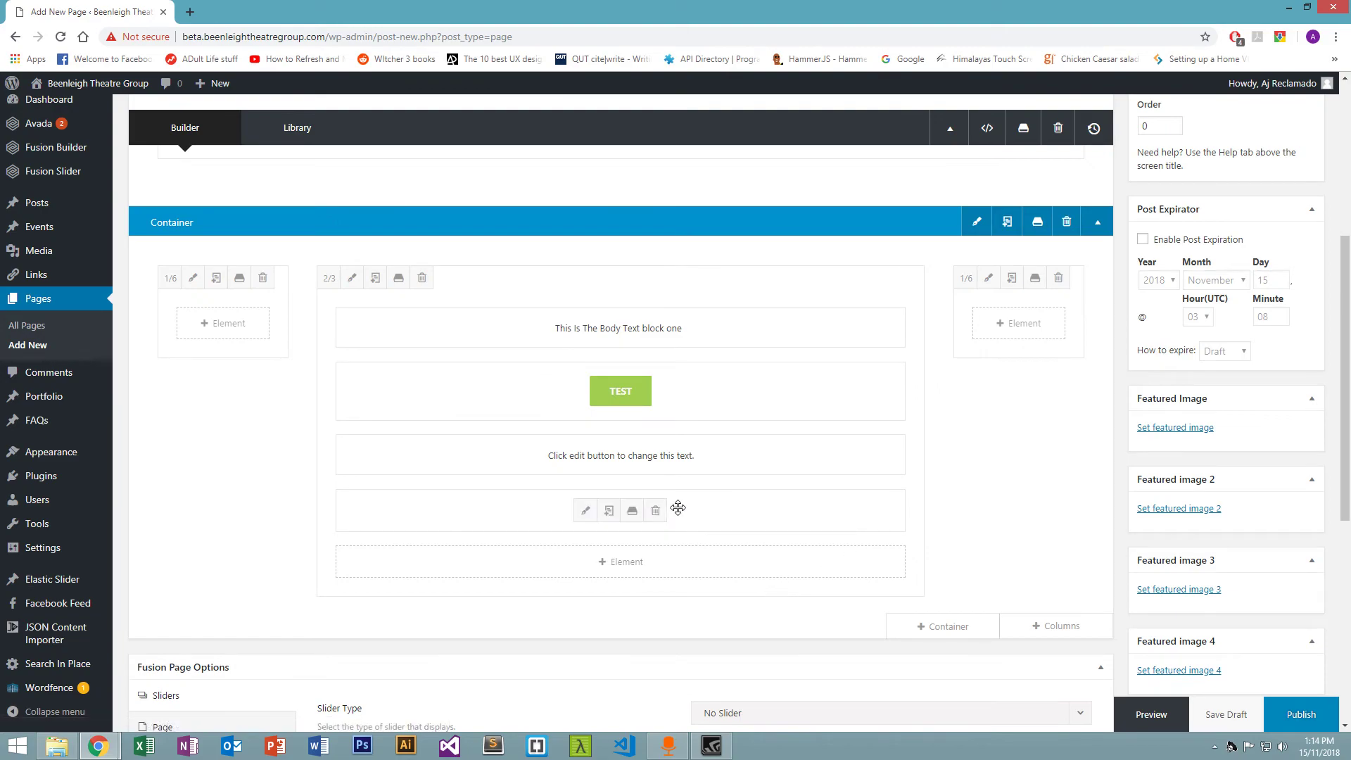
Set the Title element's separator to None in its design options and save it.
left_click(589, 512)
left_click(380, 169)
scroll(703, 356, "down", 1)
scroll(708, 448, "down", 3)
scroll(711, 413, "up", 3)
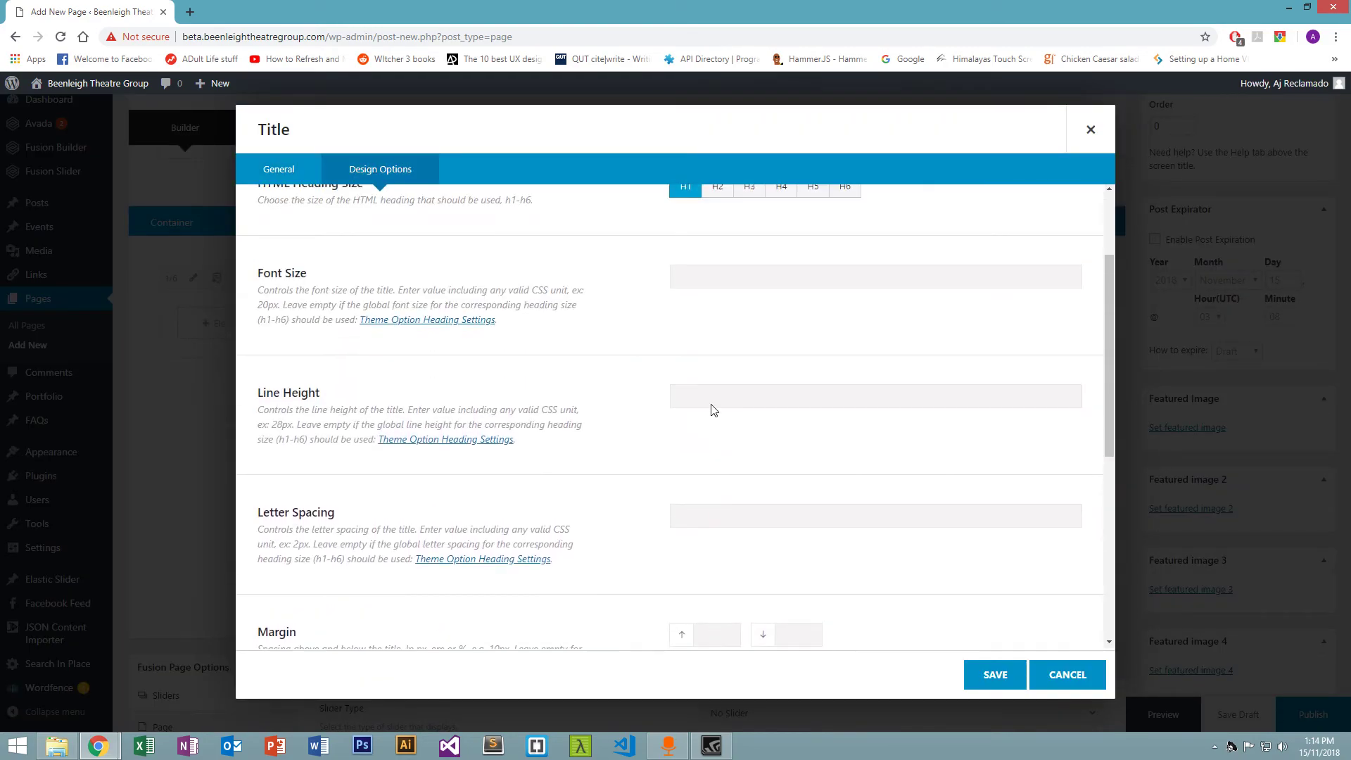
scroll(615, 414, "down", 6)
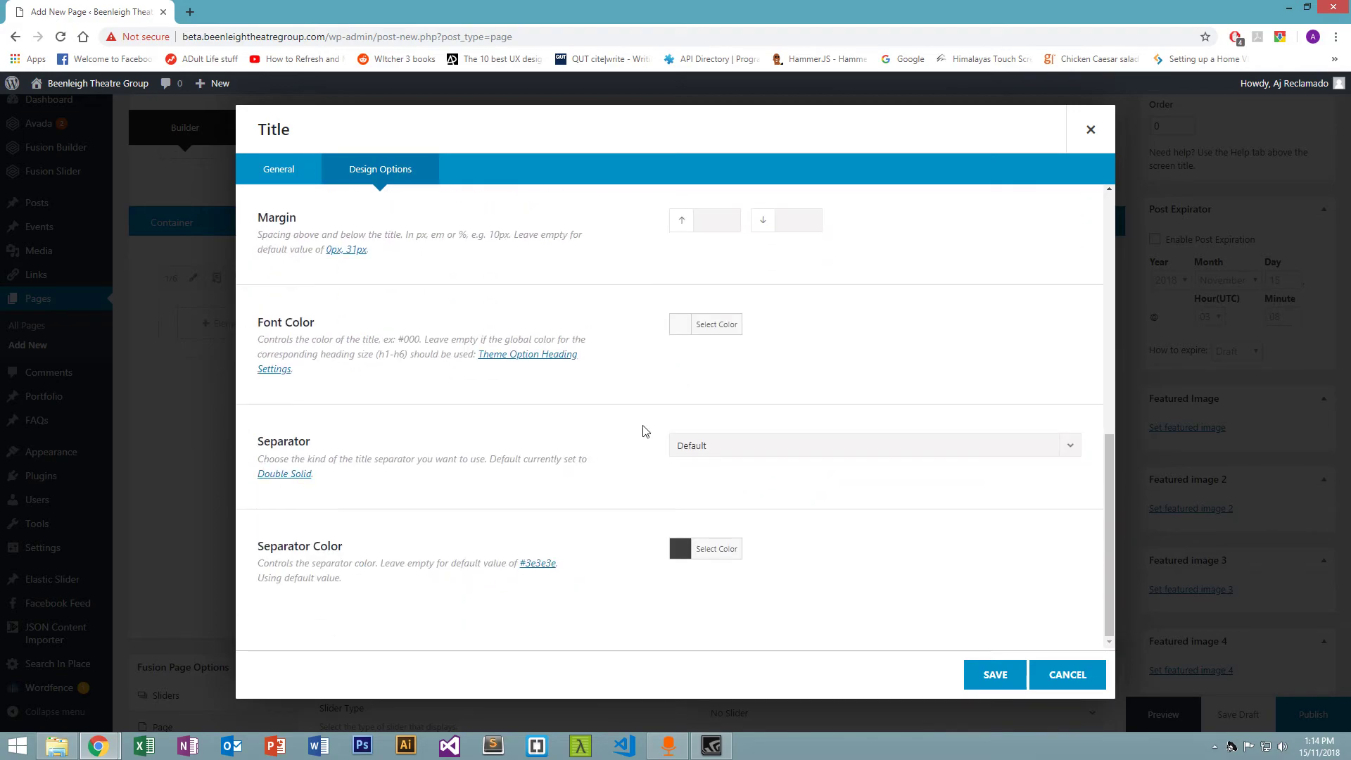
left_click(759, 451)
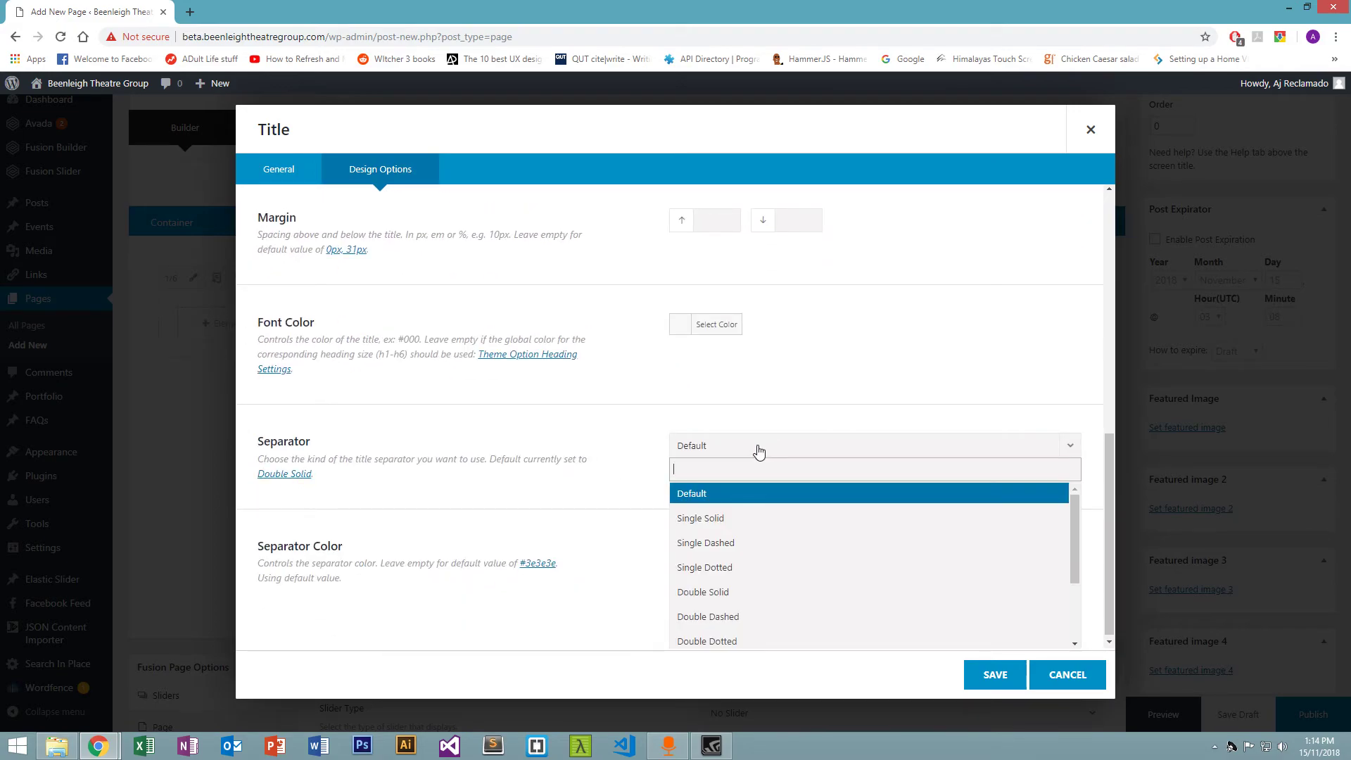
scroll(778, 546, "down", 3)
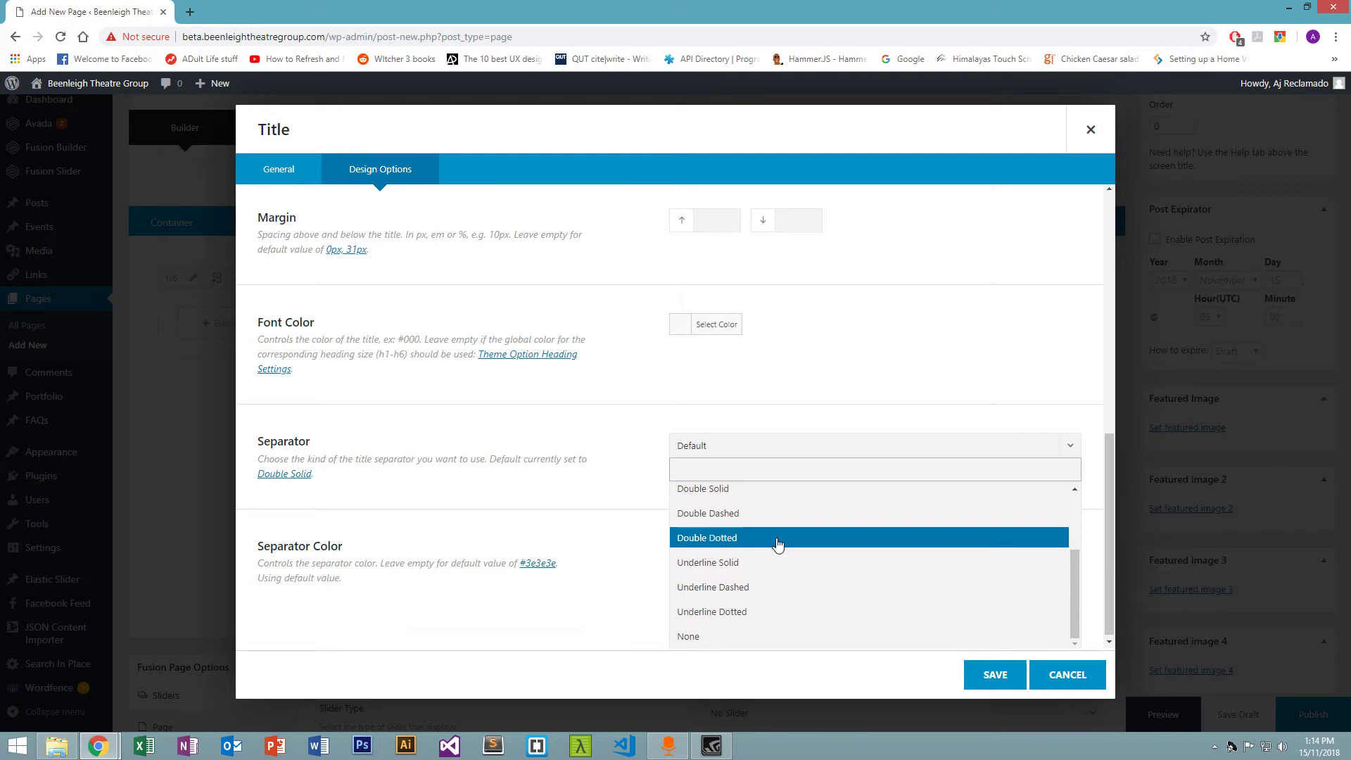
left_click(712, 636)
left_click(974, 672)
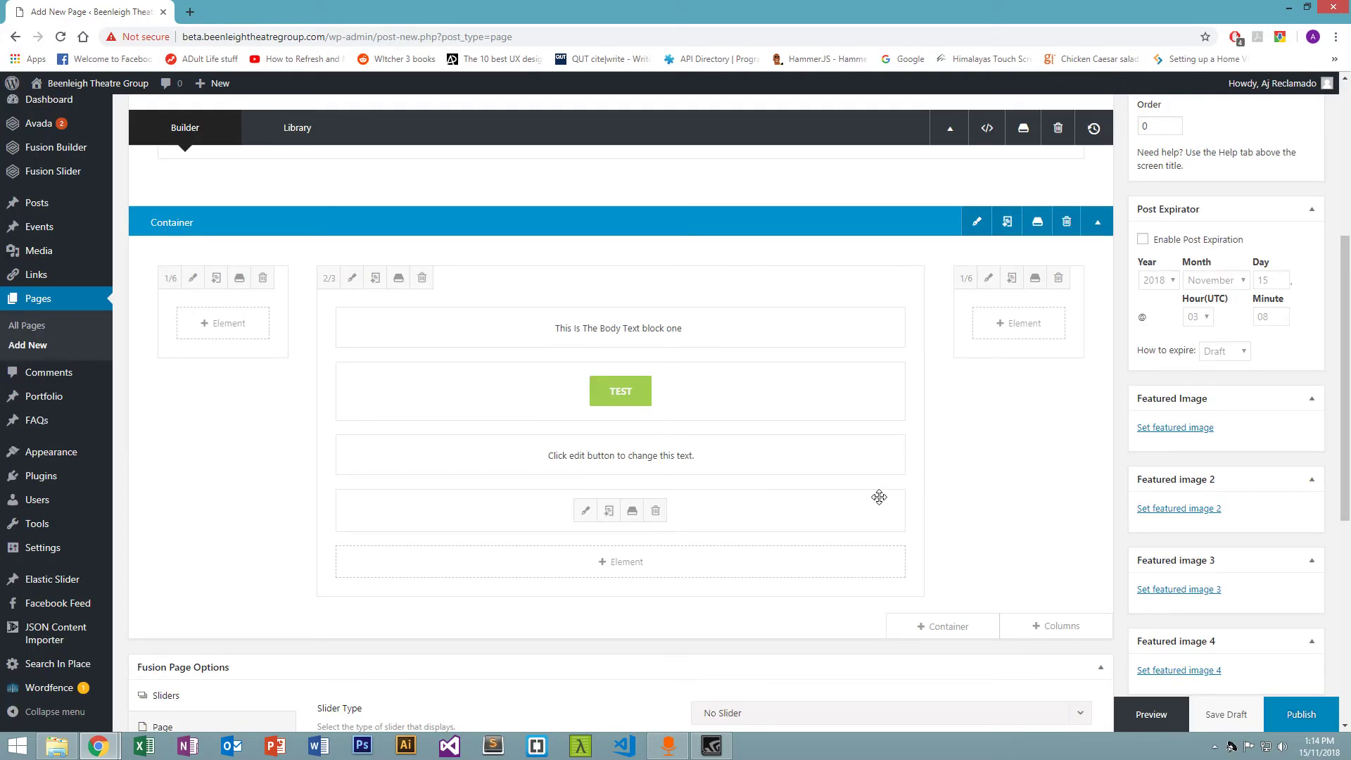
Publish the page and preview it from the header photo down to the footer.
left_click(1323, 717)
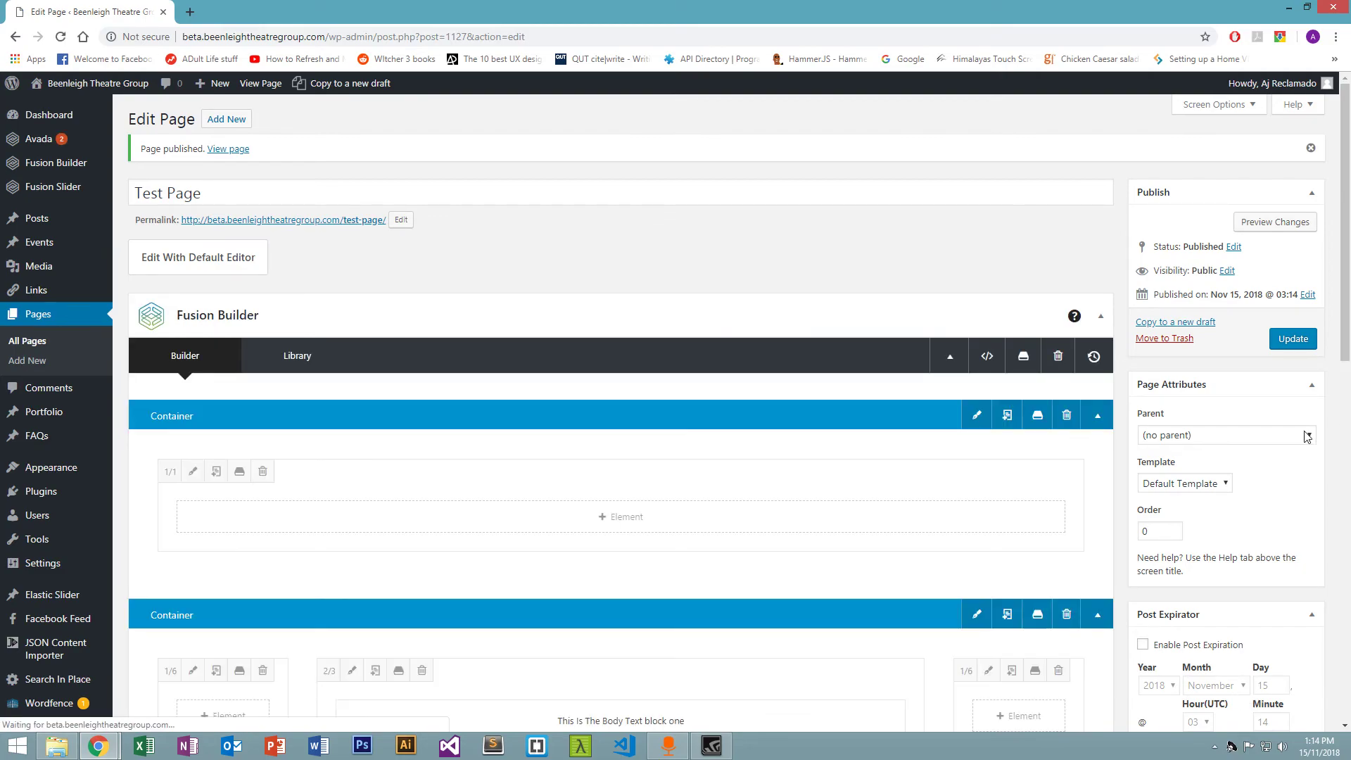
left_click(1251, 227)
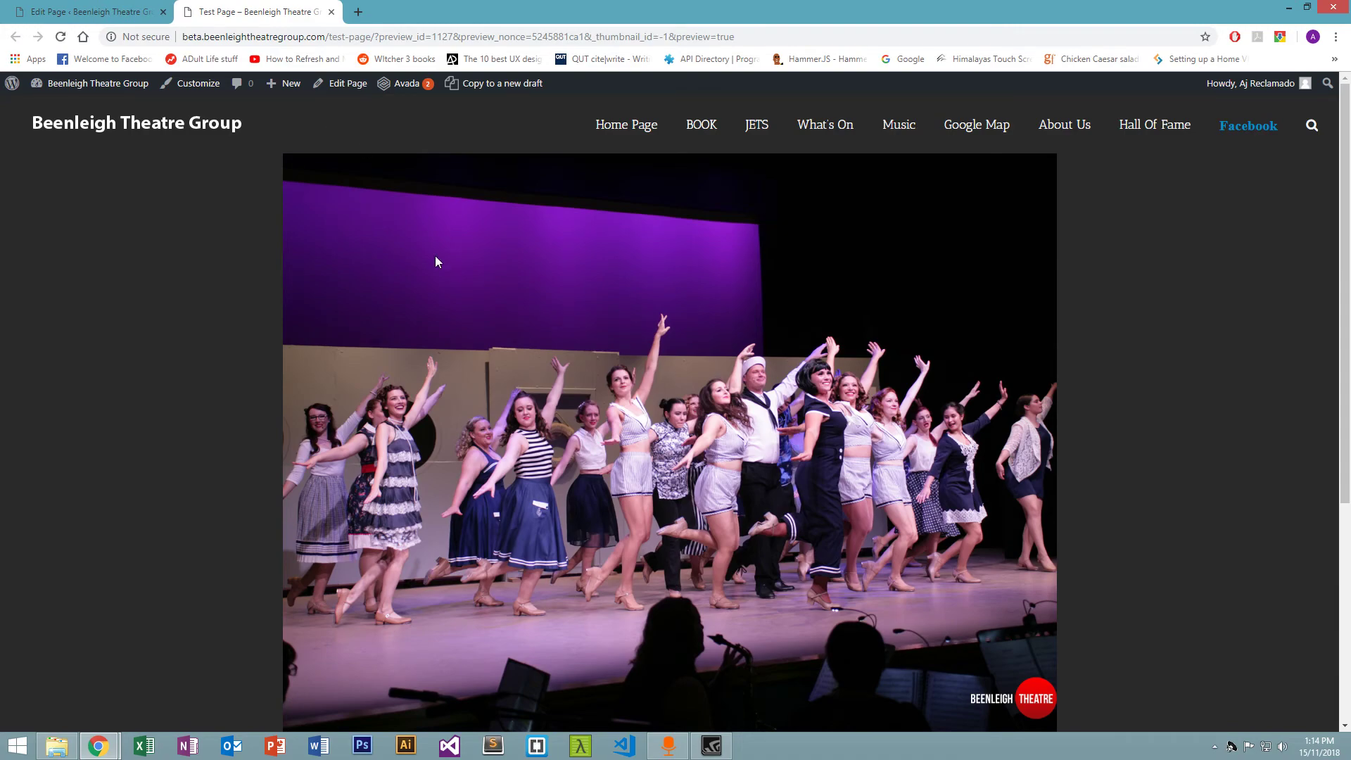
scroll(441, 255, "down", 5)
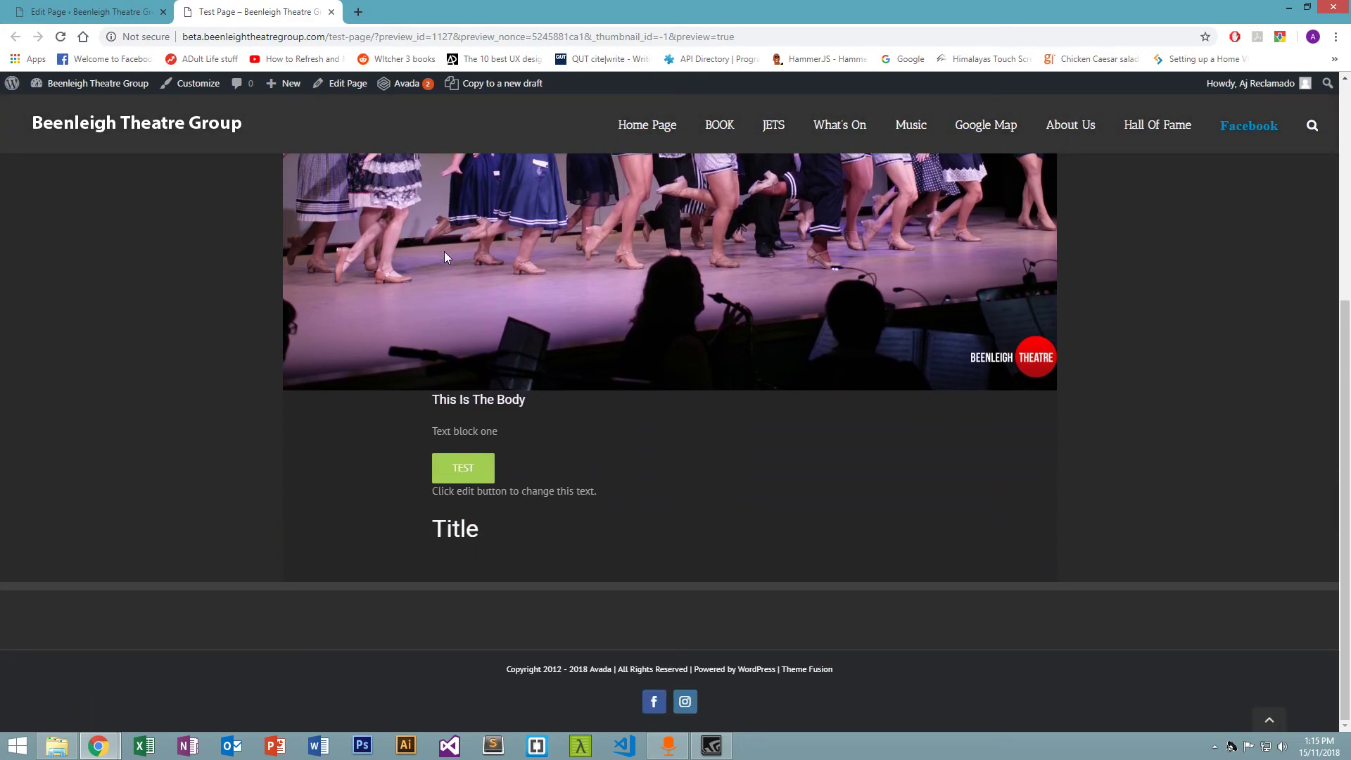
scroll(444, 257, "up", 5)
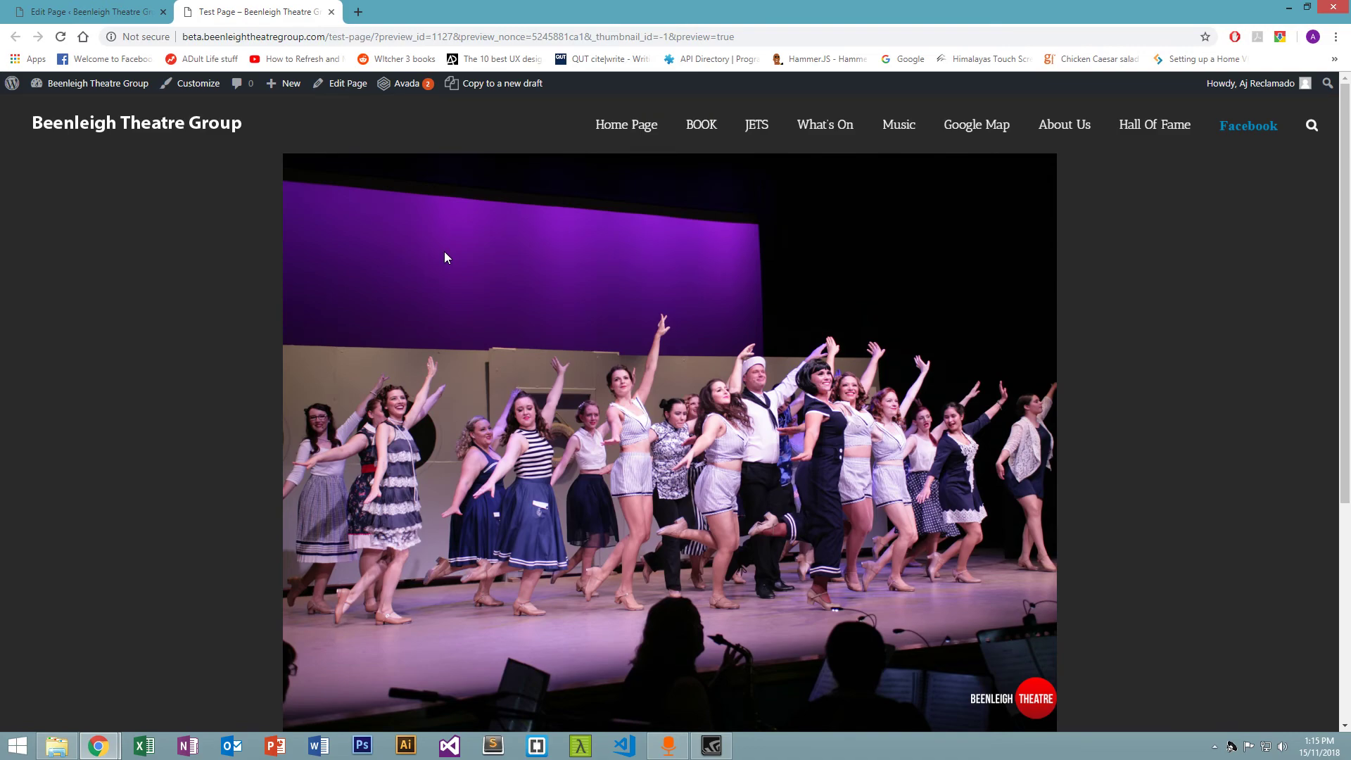
Change the page template to 100% Width and update the page.
left_click(85, 11)
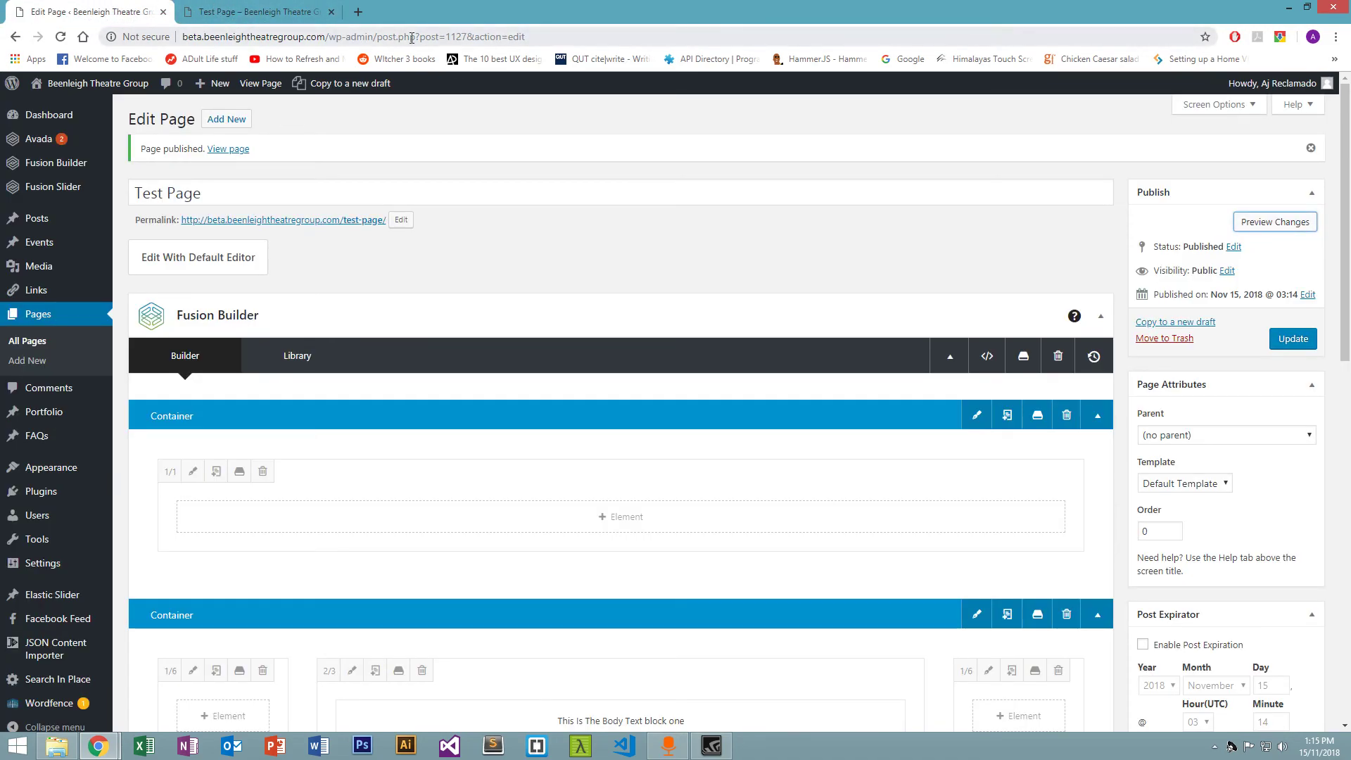
scroll(1221, 481, "down", 2)
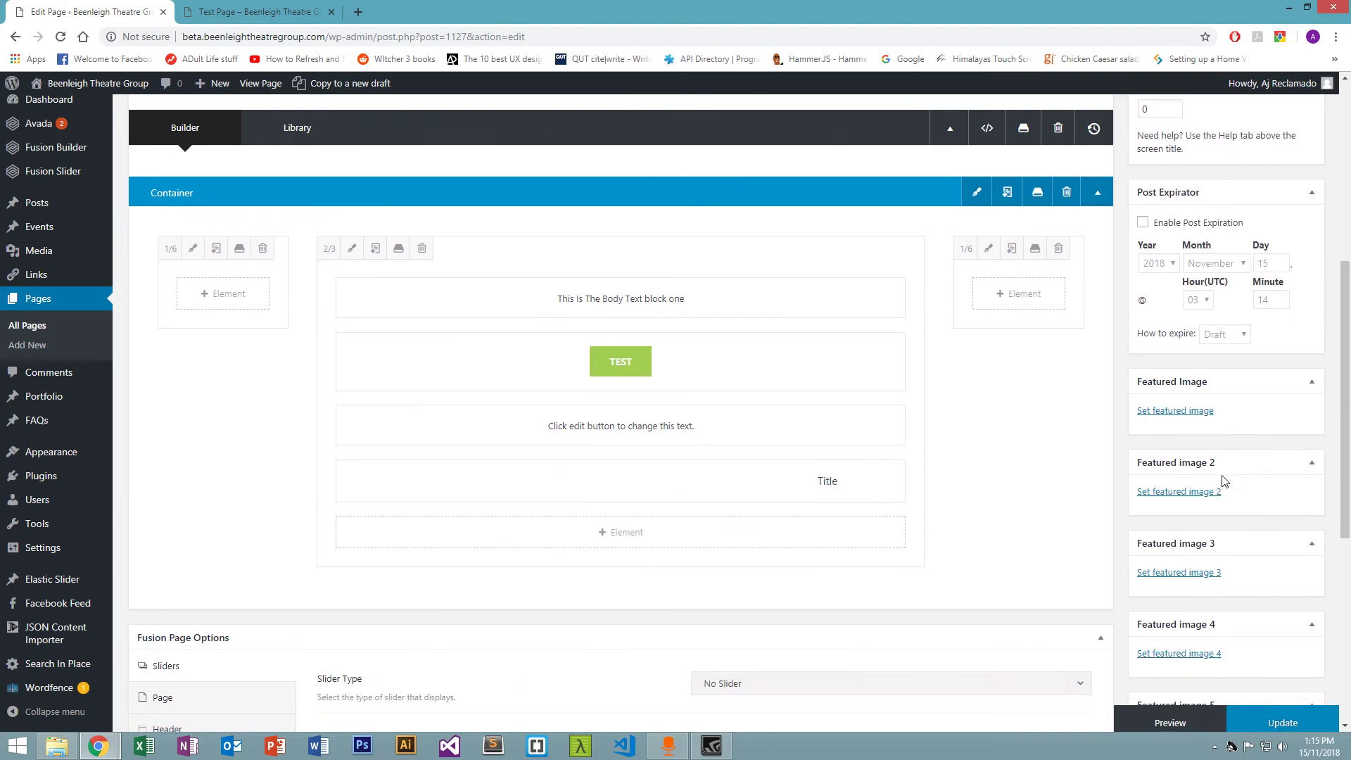
scroll(1218, 465, "up", 3)
left_click(1223, 344)
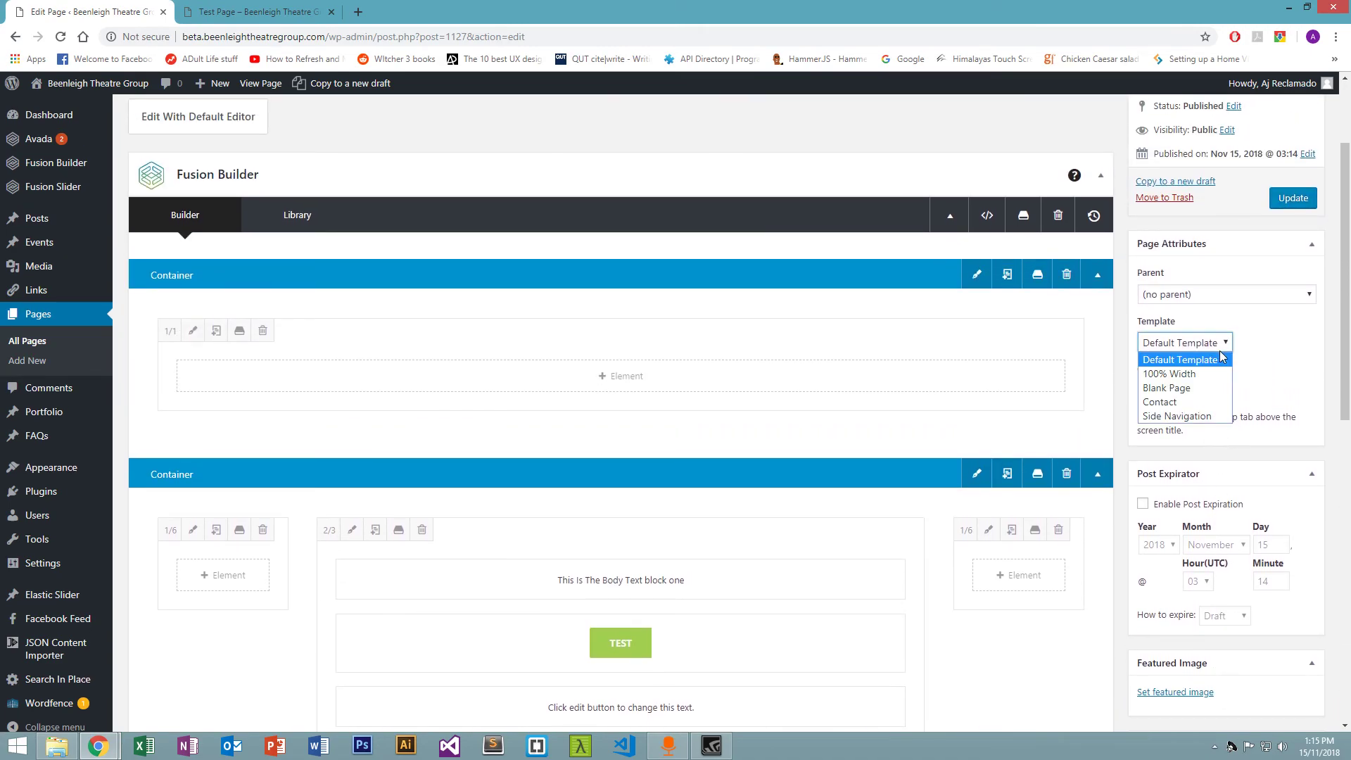
left_click(1213, 372)
left_click(1285, 199)
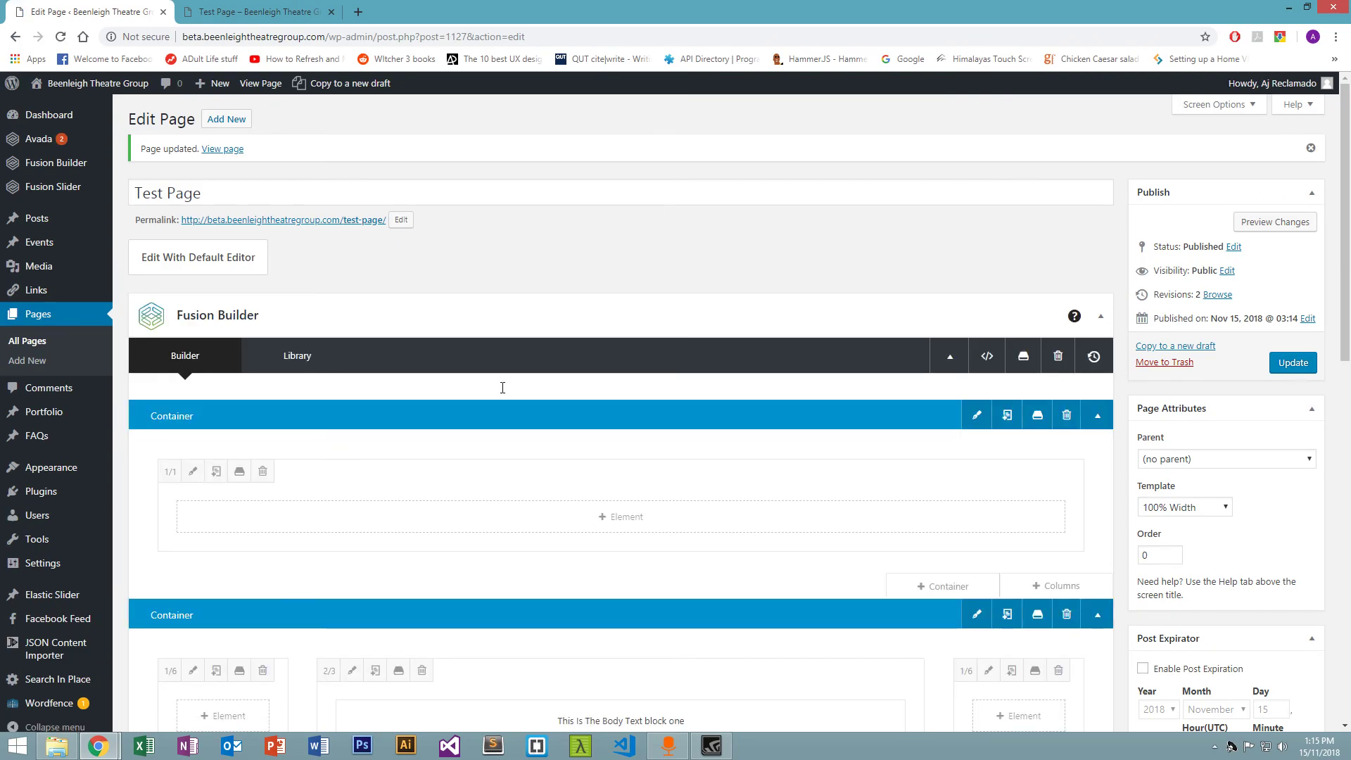
Refresh the page preview to examine the layout with the 100% Width template, and return to the page editor.
left_click(261, 14)
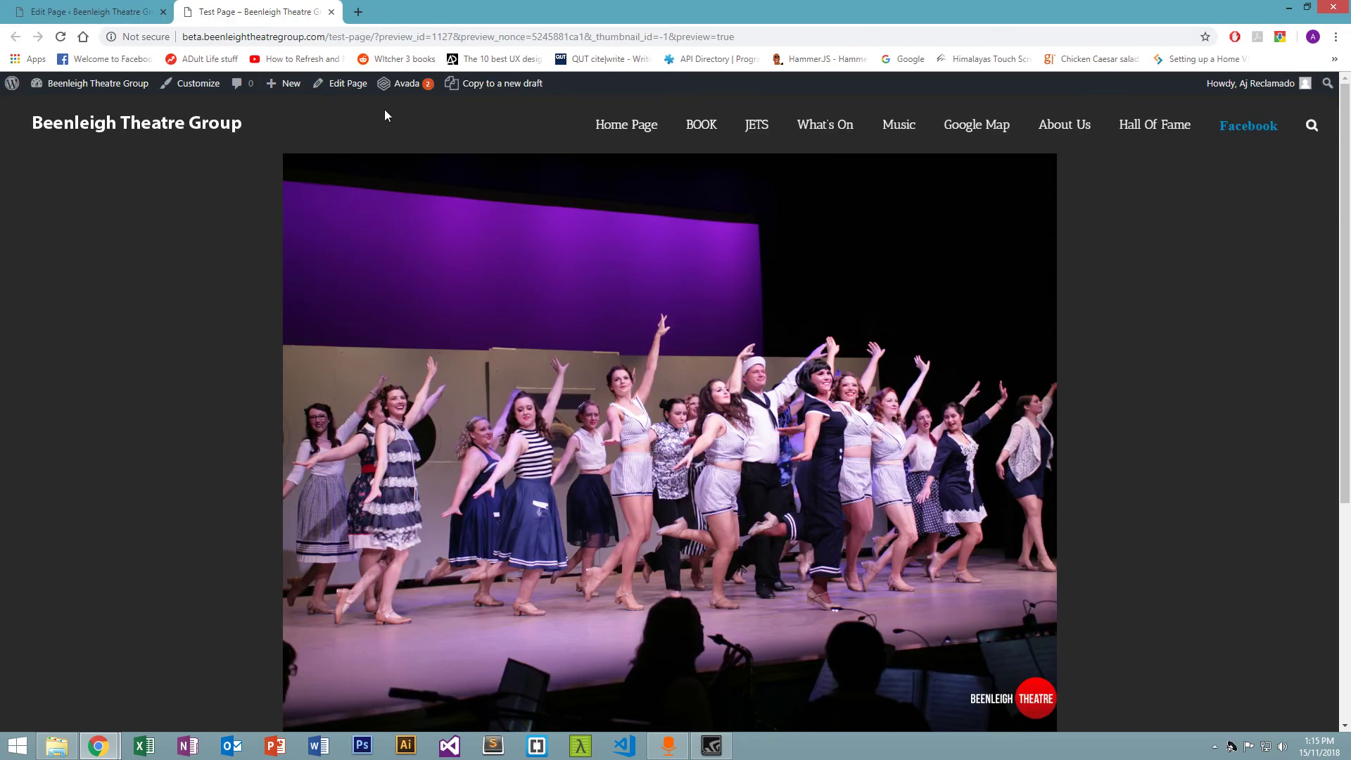
left_click(47, 10)
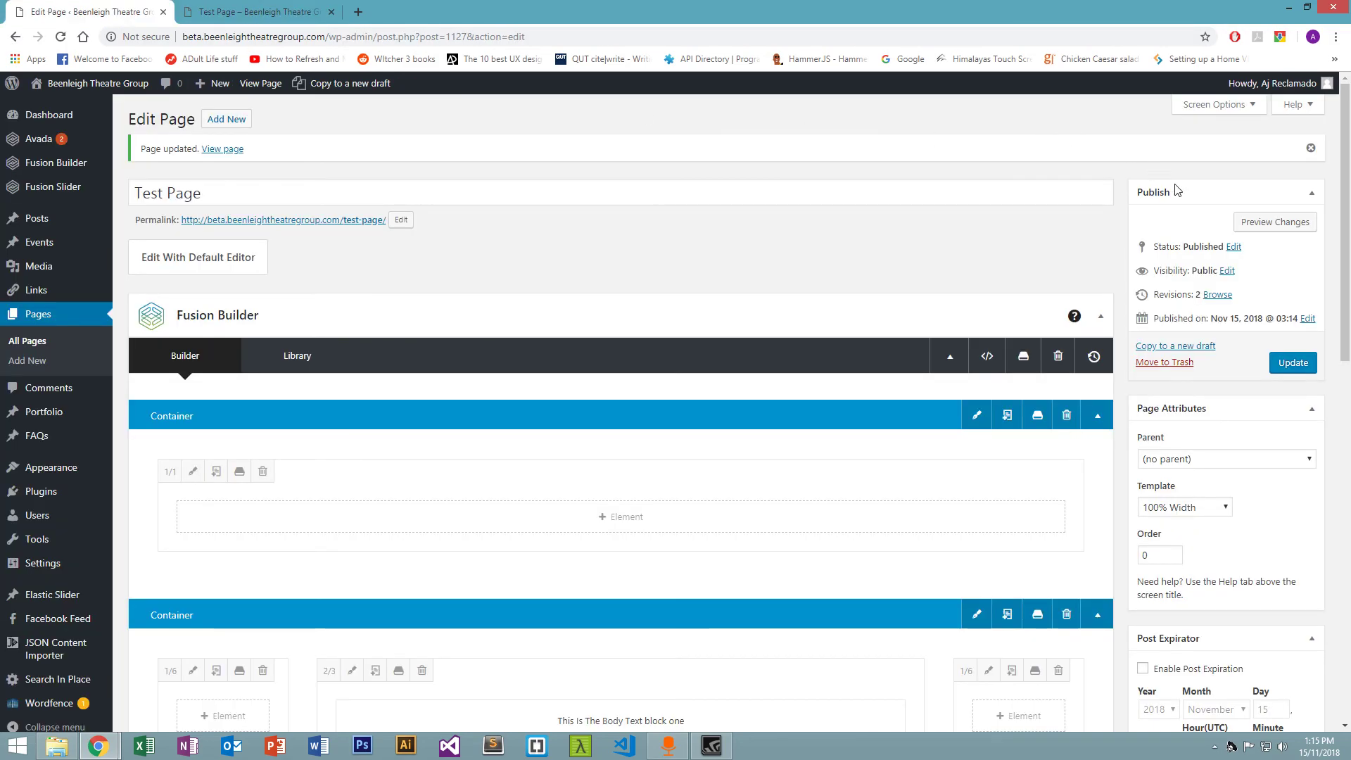
left_click(302, 7)
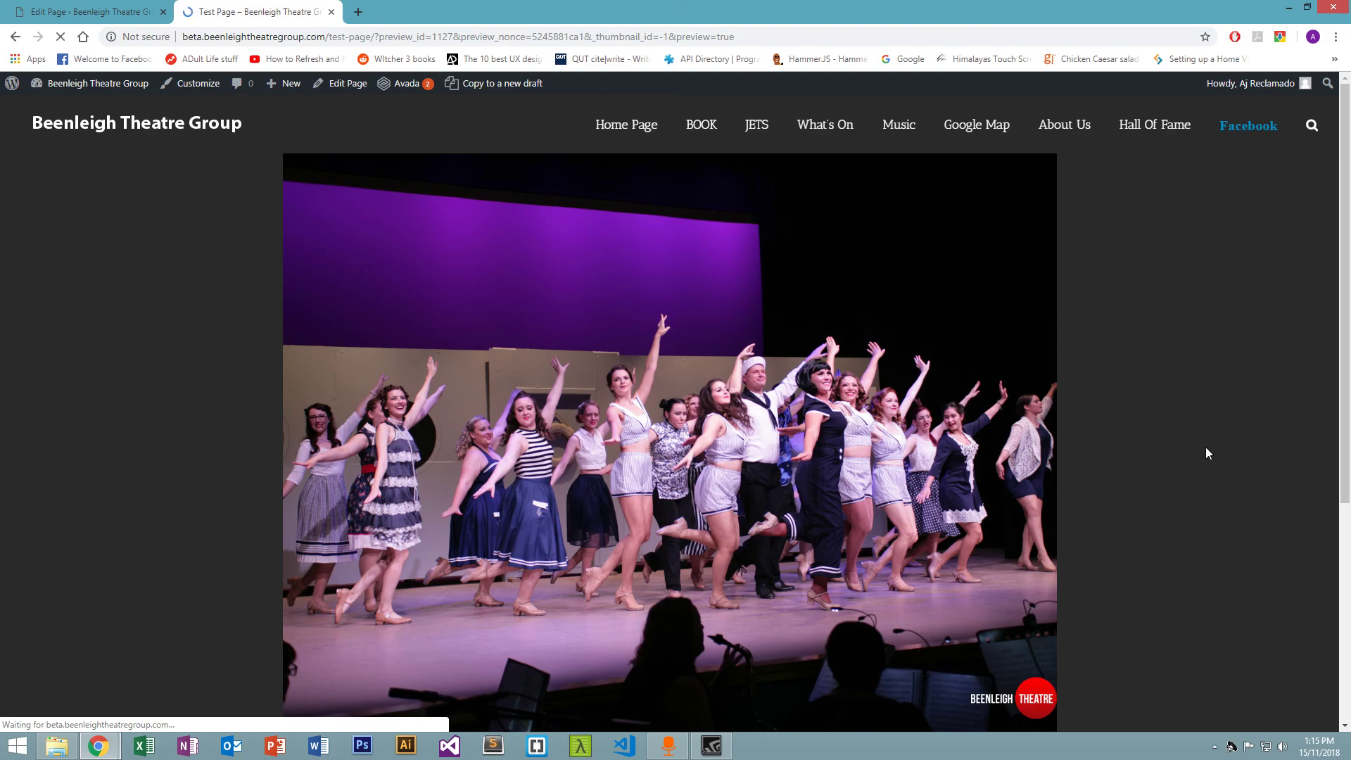
key("ctrl+Tab")
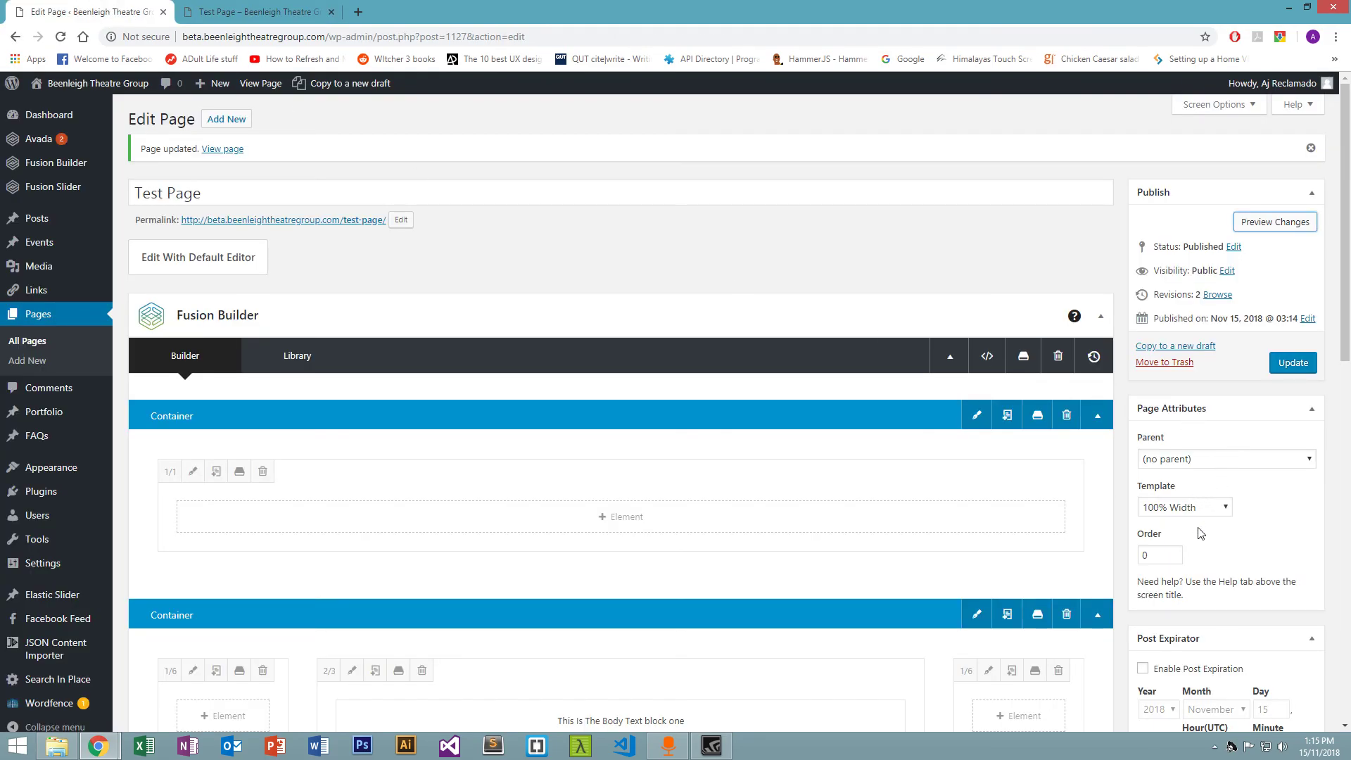
left_click(1206, 508)
left_click(1283, 524)
left_click(257, 5)
scroll(375, 343, "down", 2)
scroll(376, 345, "down", 2)
scroll(376, 346, "up", 4)
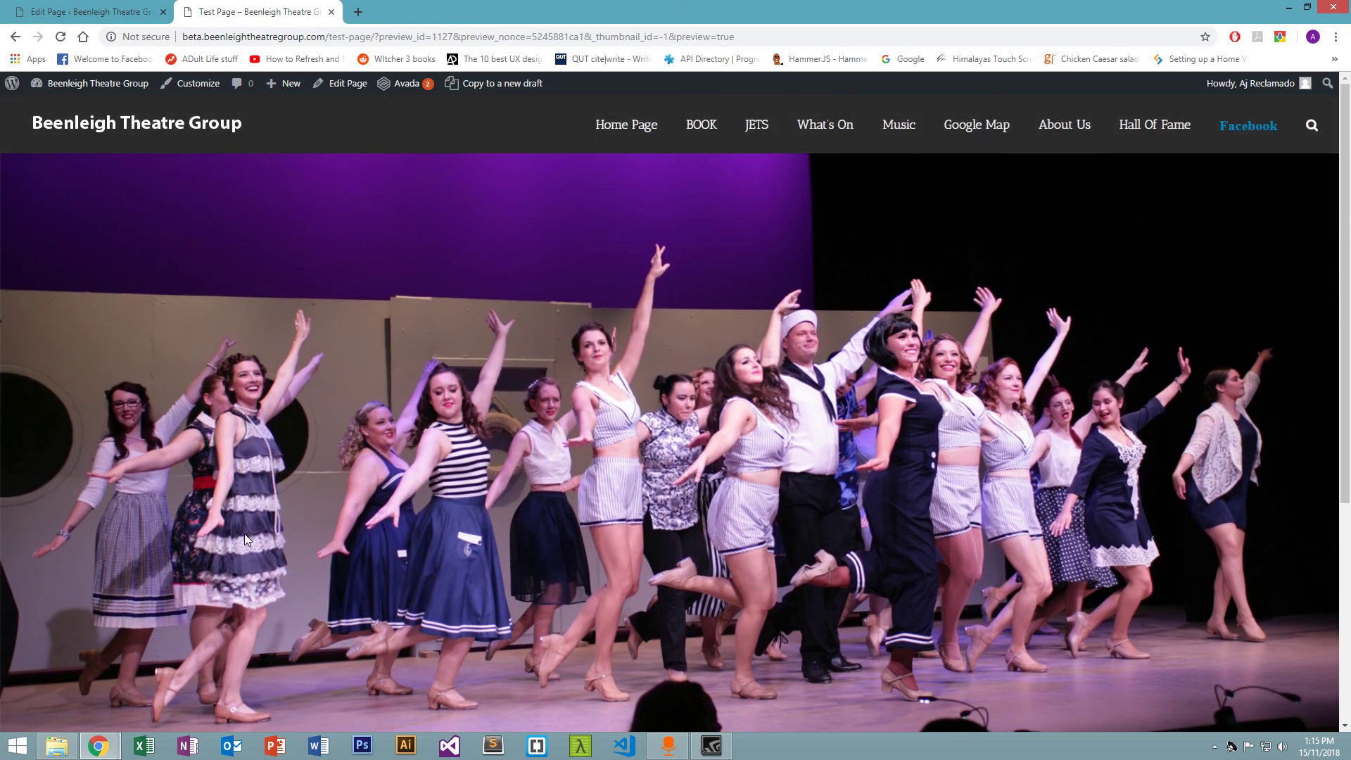
left_click(93, 7)
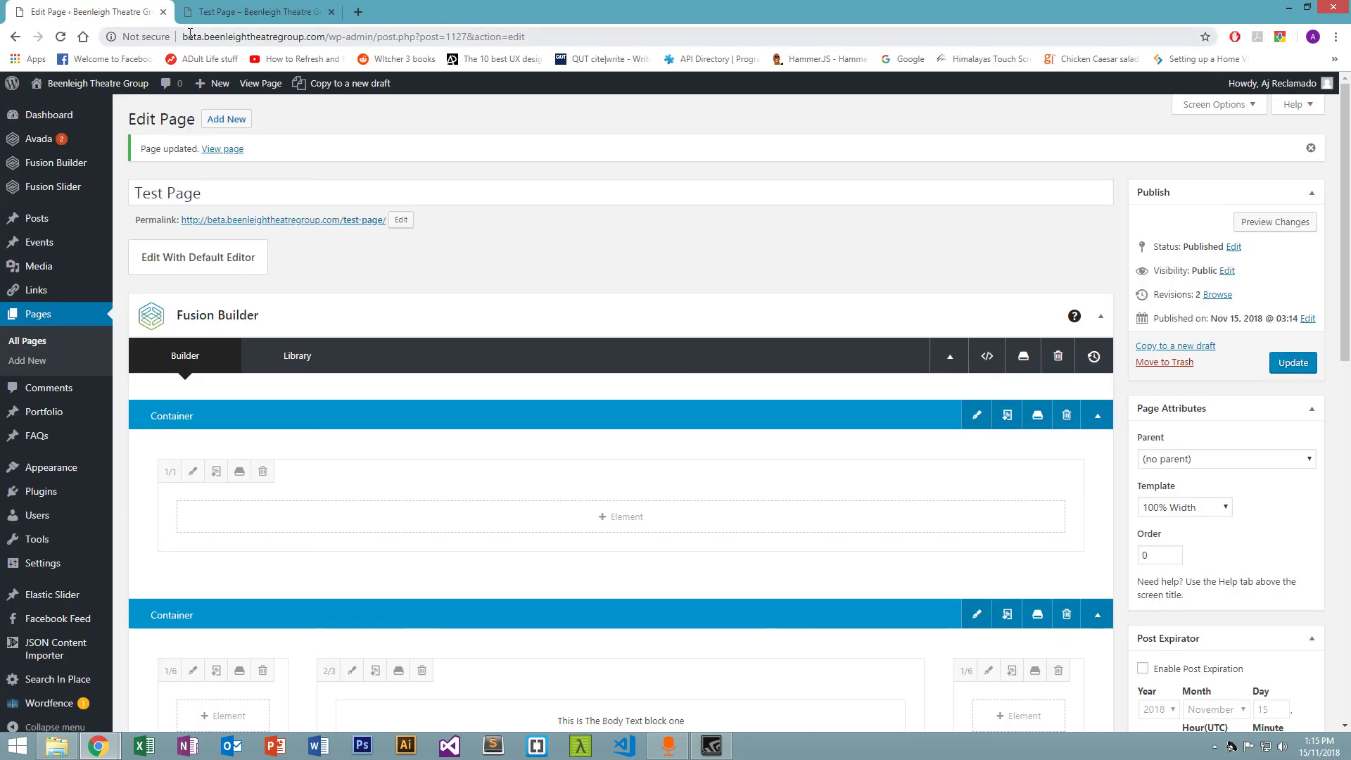